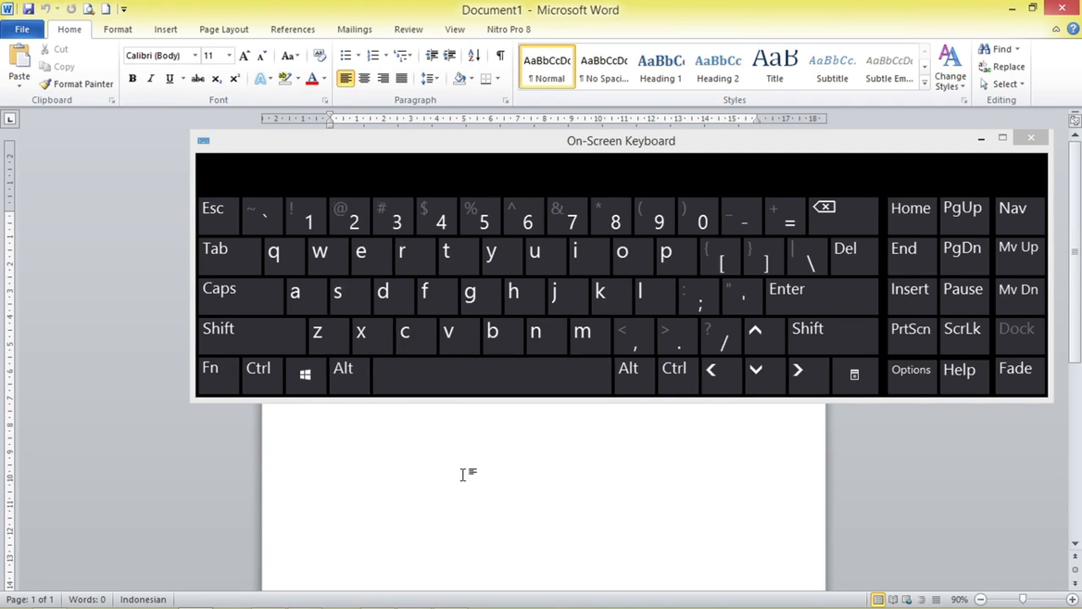
Show the desktop and return to the blank Word document.
key("alt+F4")
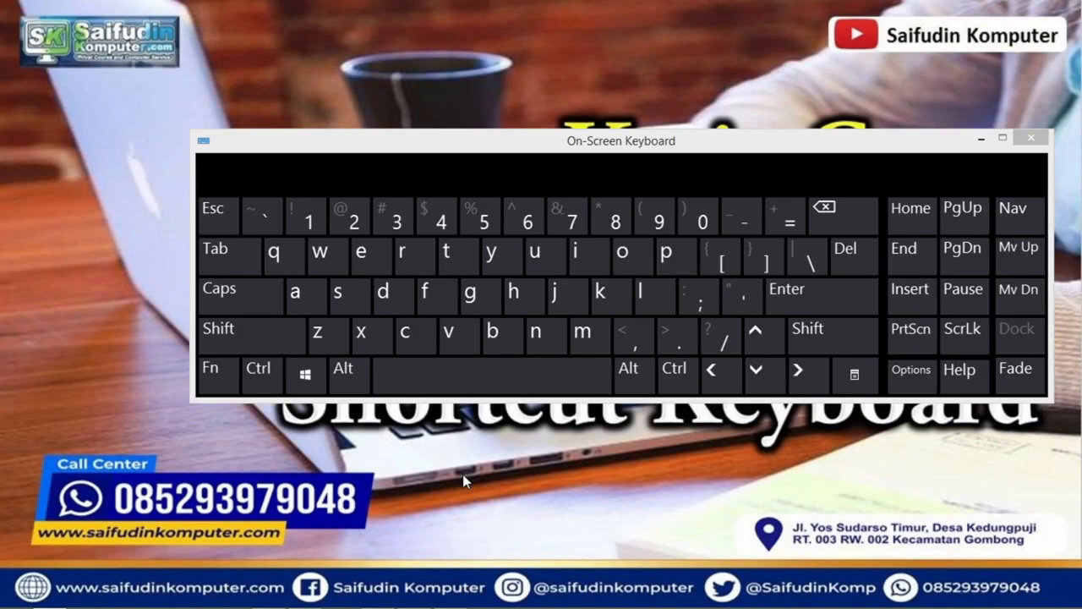
key("super")
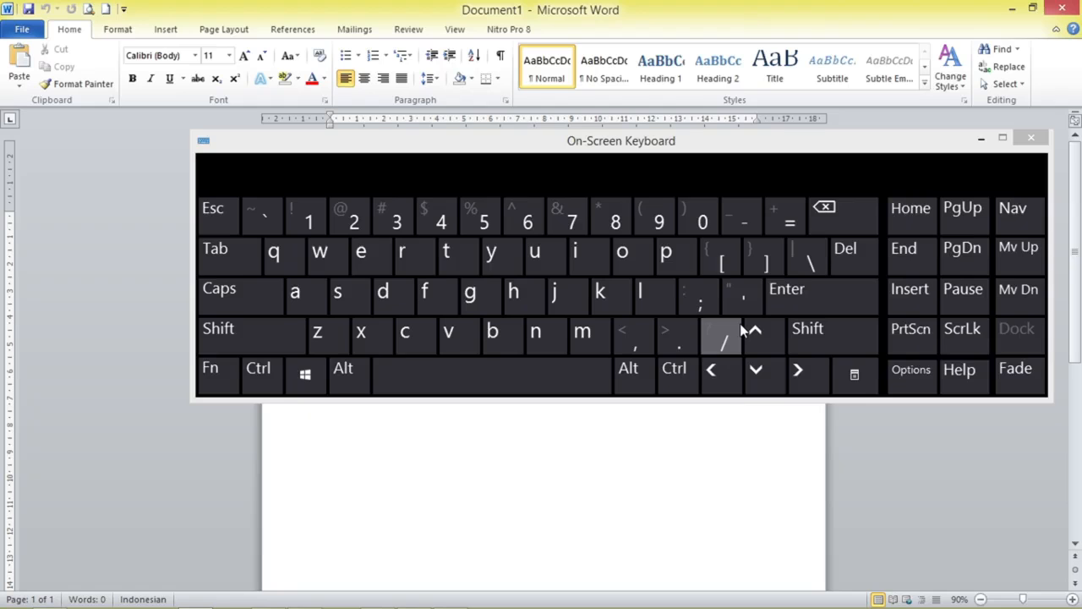
Uncover the upper part of the blank page and enter the title line "Si kancil anak nakal".
left_click_drag(890, 151, 870, 335)
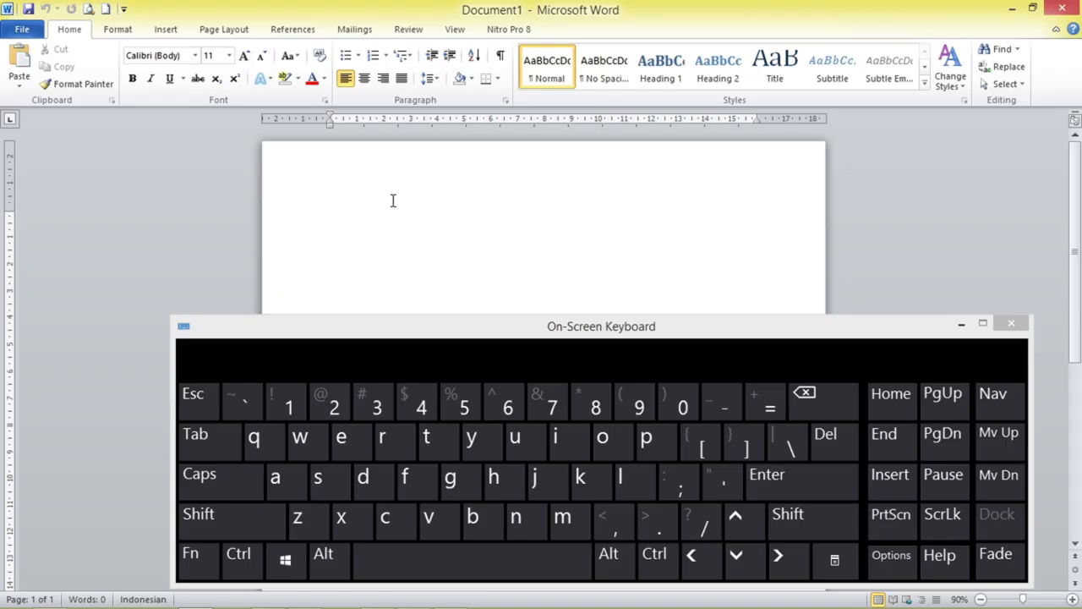
type("Si kancil anak nakal")
key("Return")
Write "Si kancil anak nakal suka mencuri ketimun ayo lekas dikurung jangan diberi ampun." as a paragraph below the title.
type("Sin ka")
key("BackSpace")
key("BackSpace")
key("BackSpace")
key("BackSpace")
type("kancil anak")
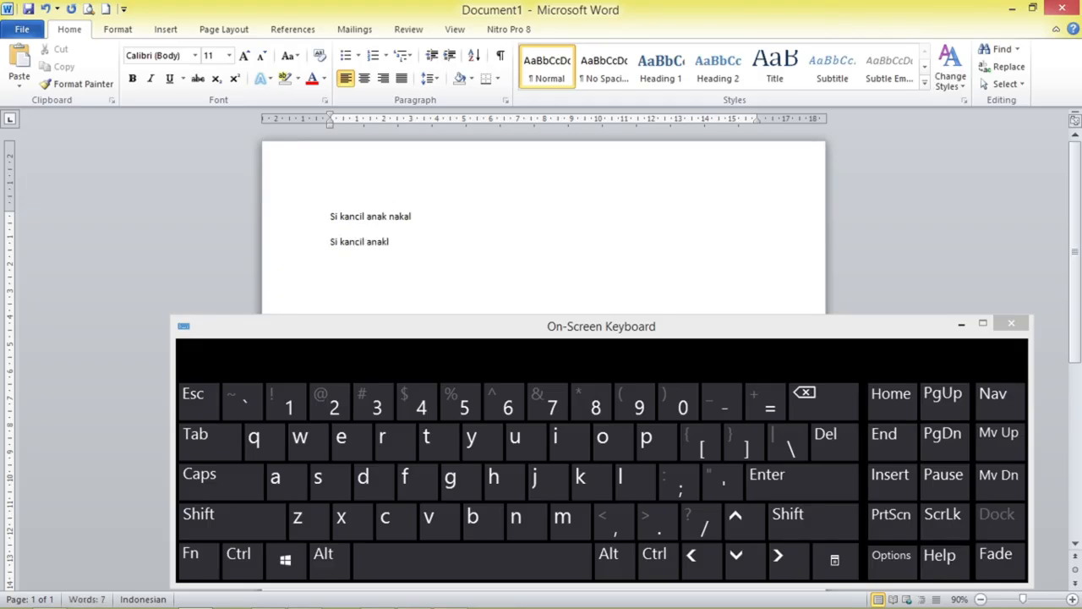
type(" nakal suka mencuri ketimun ayo lekas dikurung jangan diberi ampun.")
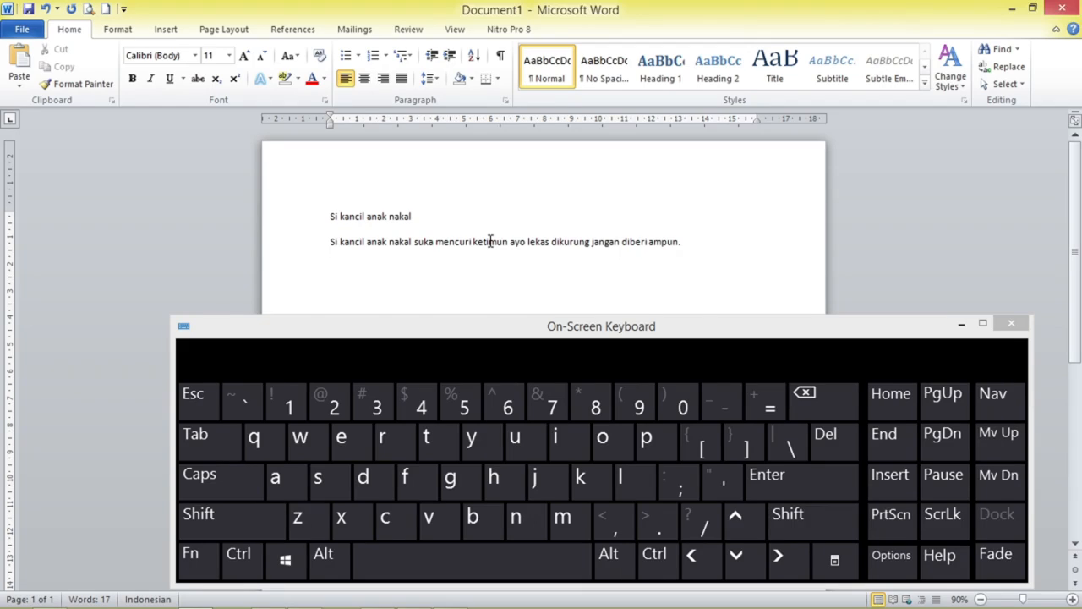
Copy the sentence below the title and paste it four times directly after itself in the same paragraph.
key("End")
key("Home")
left_click_drag(843, 327, 837, 362)
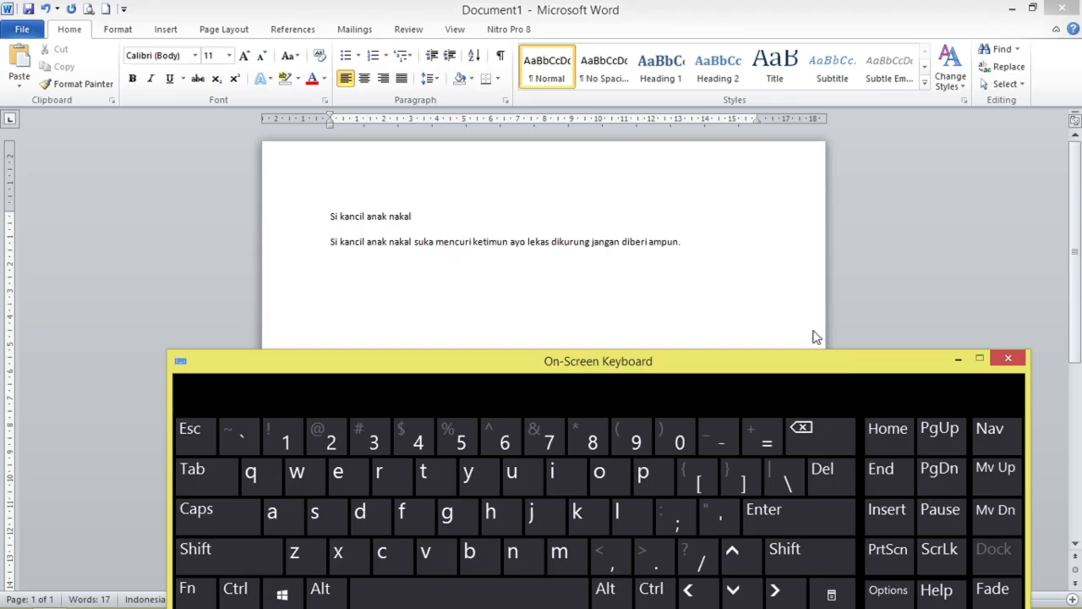
left_click(725, 249)
key("shift+End")
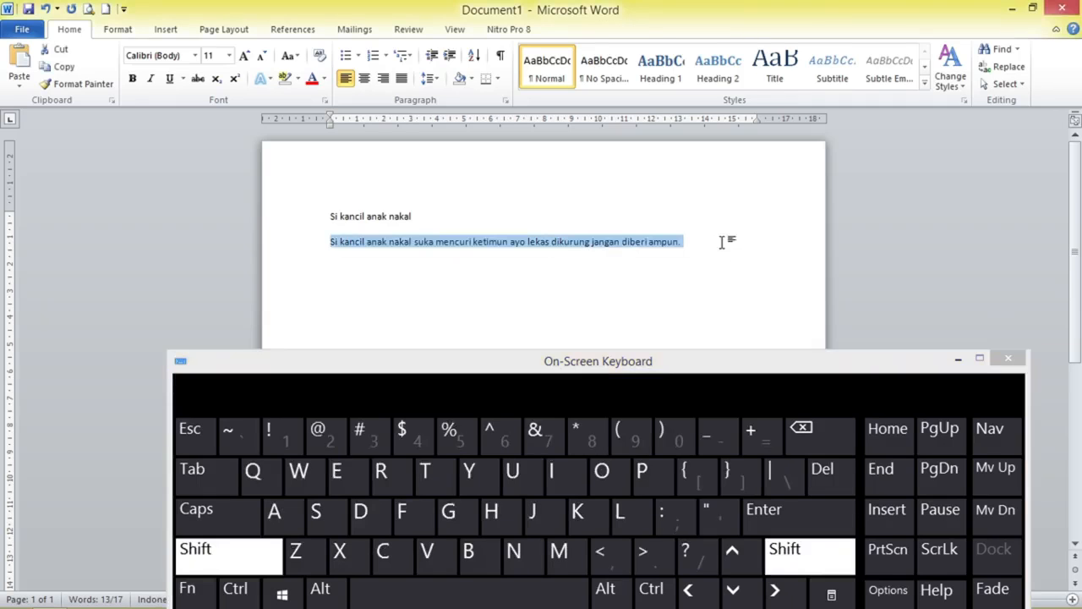
key("shift+Left")
key("ctrl+c")
key("Right")
key("ctrl+v")
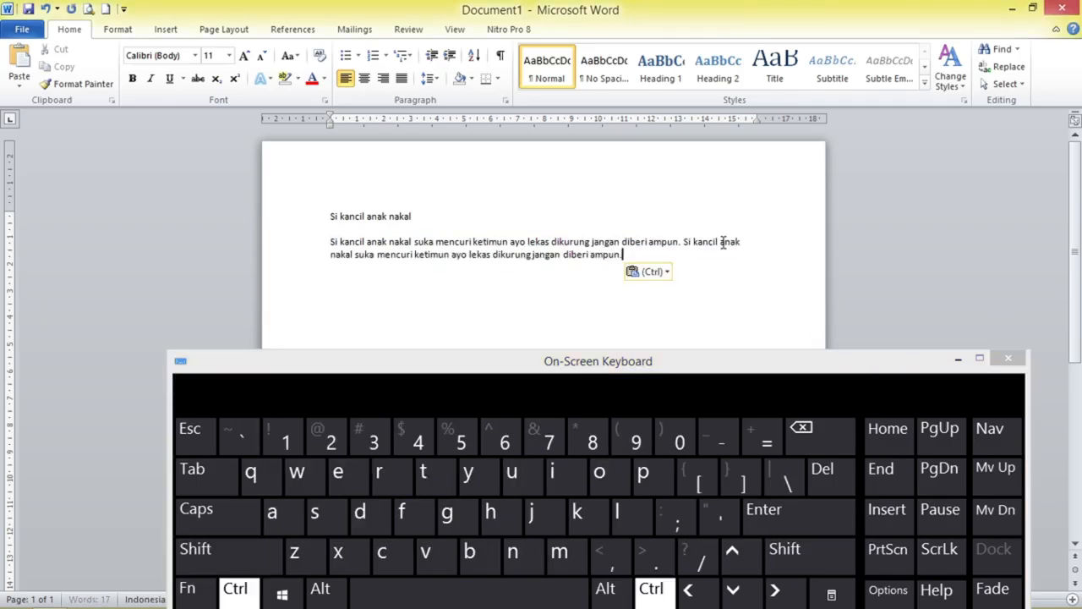
key("ctrl+v")
key("ctrl+v")
key("ctrl+v")
Copy the whole body paragraph and paste it as a second paragraph below the first.
key("Home")
key("Up")
key("Up")
key("Up")
key("Up")
key("ctrl+shift+Down")
key("shift+Left")
key("ctrl+c")
key("Right")
key("Return")
key("Return")
key("ctrl+v")
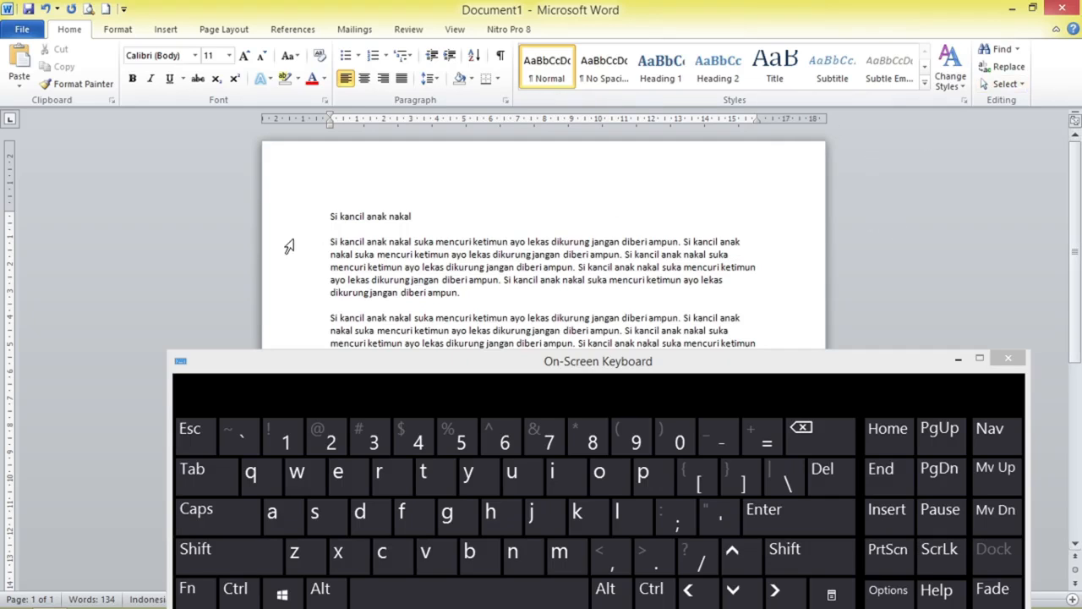
Reduce the page's top margin and place the cursor at the start of the title.
left_click_drag(7, 201, 8, 166)
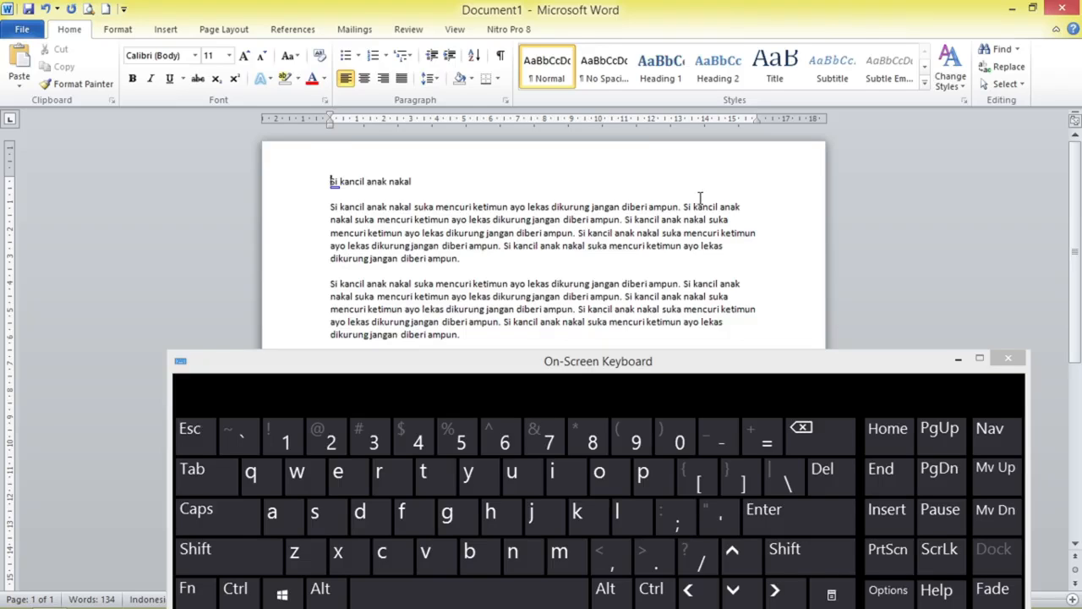
left_click(331, 182)
left_click(299, 187)
left_click_drag(299, 209, 306, 273)
left_click(415, 258)
Select the whole title forward from its start, one character at a time, and clear the selection.
left_click(330, 181)
mouse_move(1078, 3)
left_click(788, 366)
left_click_drag(786, 366, 800, 309)
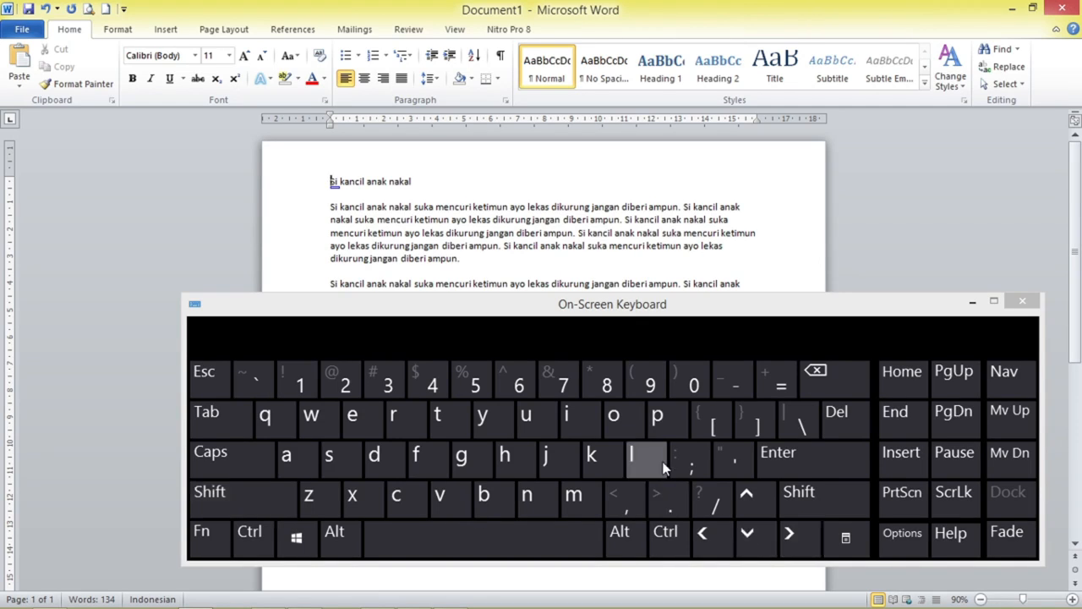
key("shift+Right")
key("shift+Right")
key("shift+Right")
key("shift+Right")
key("shift+Right")
key("shift+Right")
key("shift+Right")
key("shift+Right")
key("shift+Right")
key("shift+Right")
key("shift+Right")
key("shift+Right")
key("shift+Right")
key("shift+Right")
key("shift+Right")
key("shift+Right")
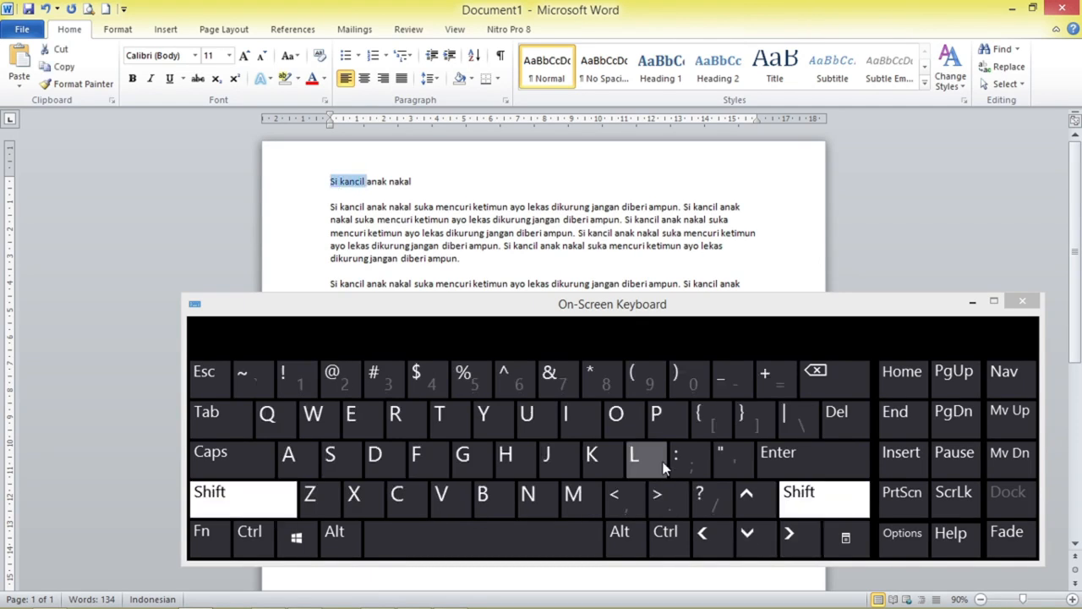
key("shift+Right")
key("shift+Right")
key("shift+Right")
key("shift+Right")
key("shift+Right")
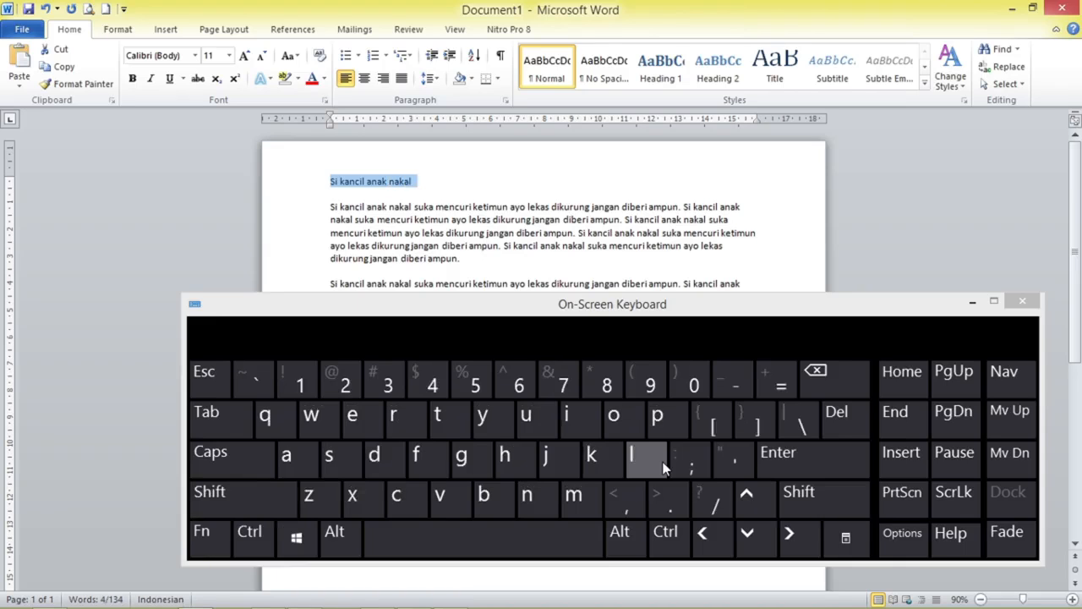
key("Right")
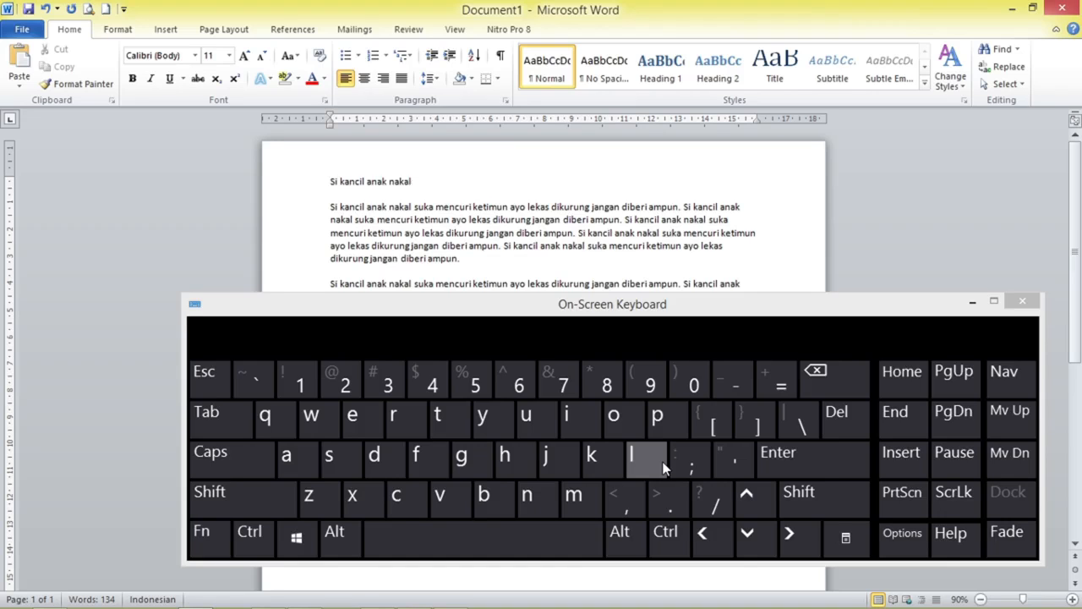
Select the whole title backward from its end, one character at a time, and clear the selection.
mouse_move(1081, 605)
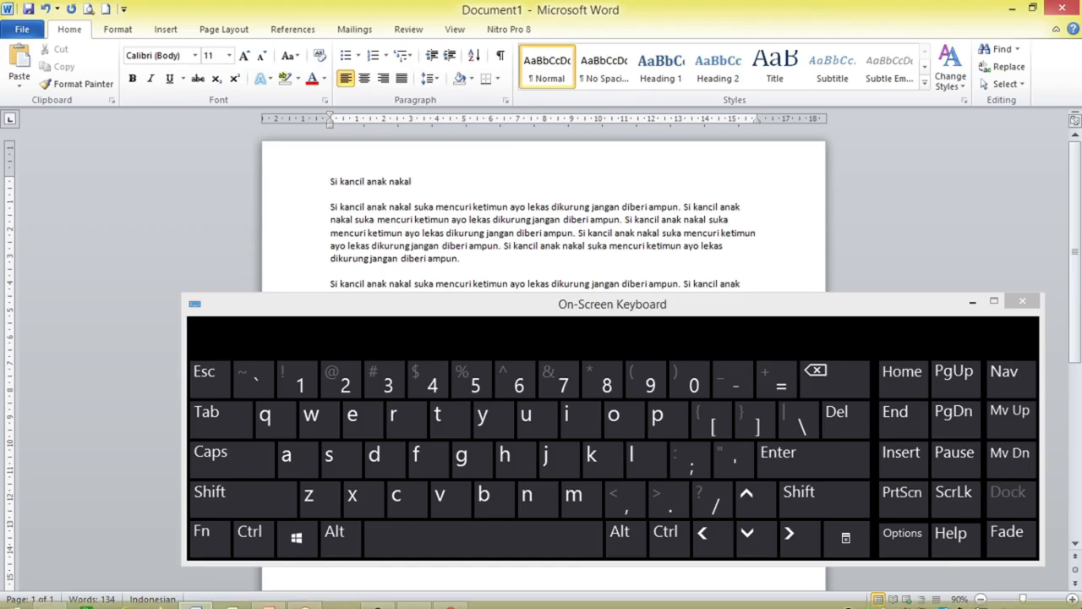
left_click(1071, 598)
left_click(1071, 598)
left_click(1071, 598)
left_click(1071, 598)
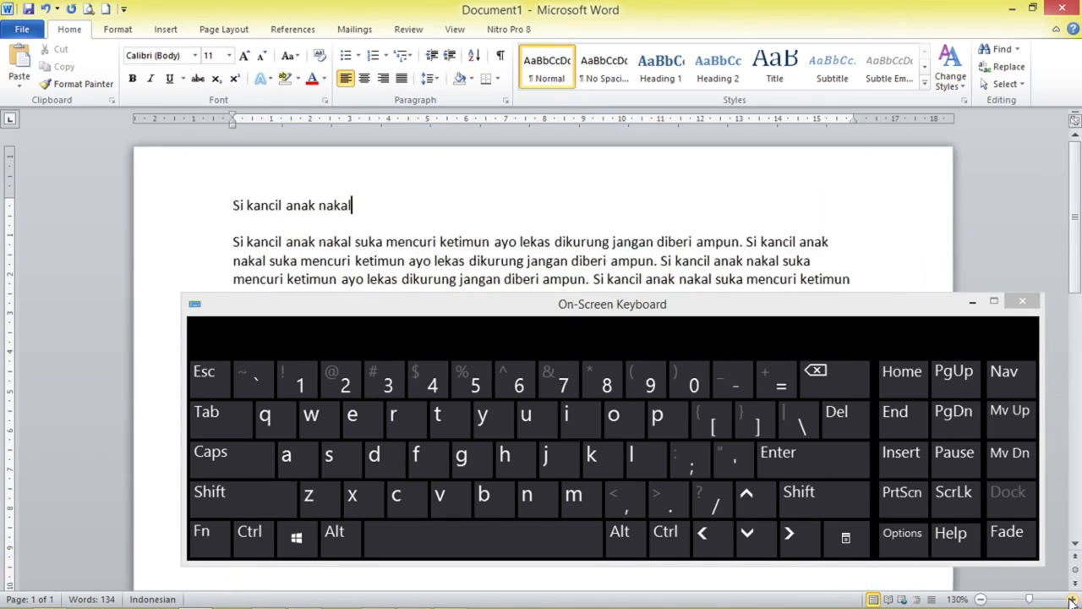
left_click(1071, 598)
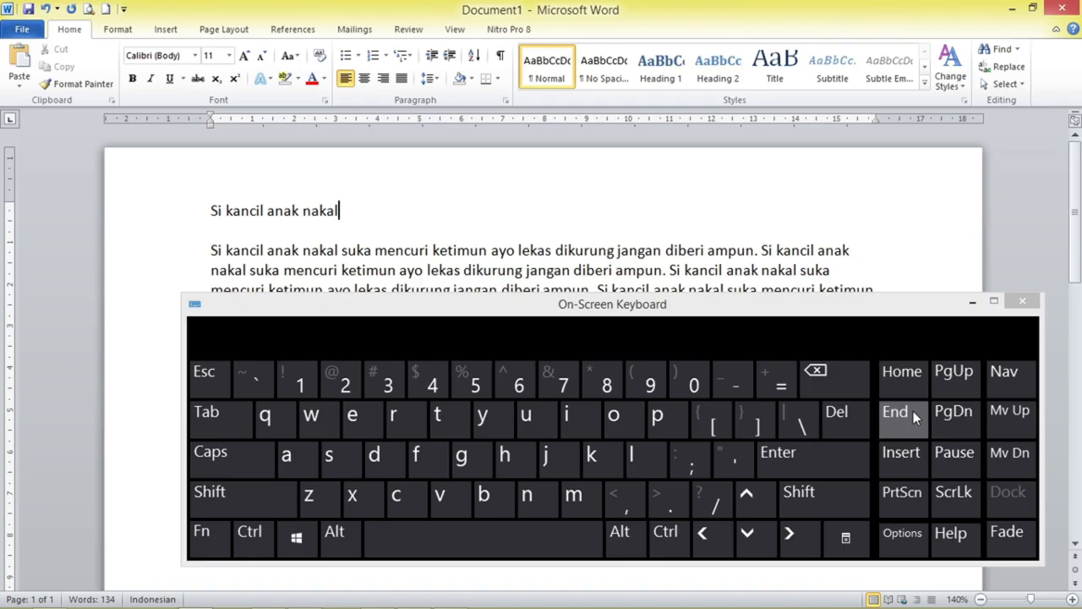
key("shift+Left")
key("shift+Left")
key("shift+Left")
key("shift+Left")
key("shift+Left")
key("shift+Left")
key("shift+Left")
key("shift+Left")
key("shift+Left")
key("shift+Left")
key("shift+Left")
key("shift+Left")
key("shift+Left")
key("shift+Left")
key("shift+Left")
key("shift+Left")
key("shift+Left")
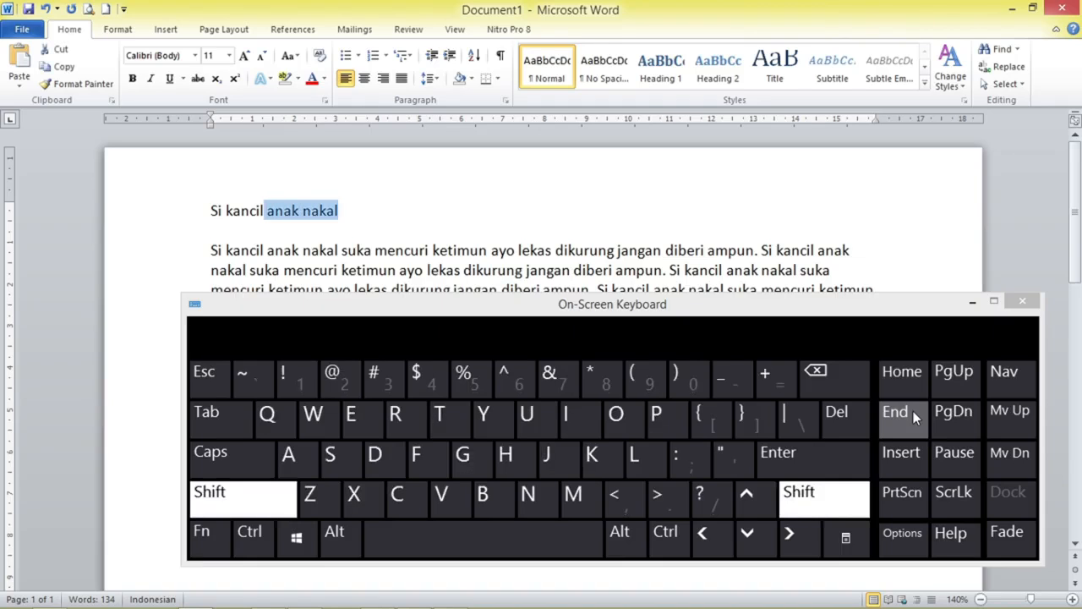
key("shift+Left")
key("shift+Left")
key("shift+Left")
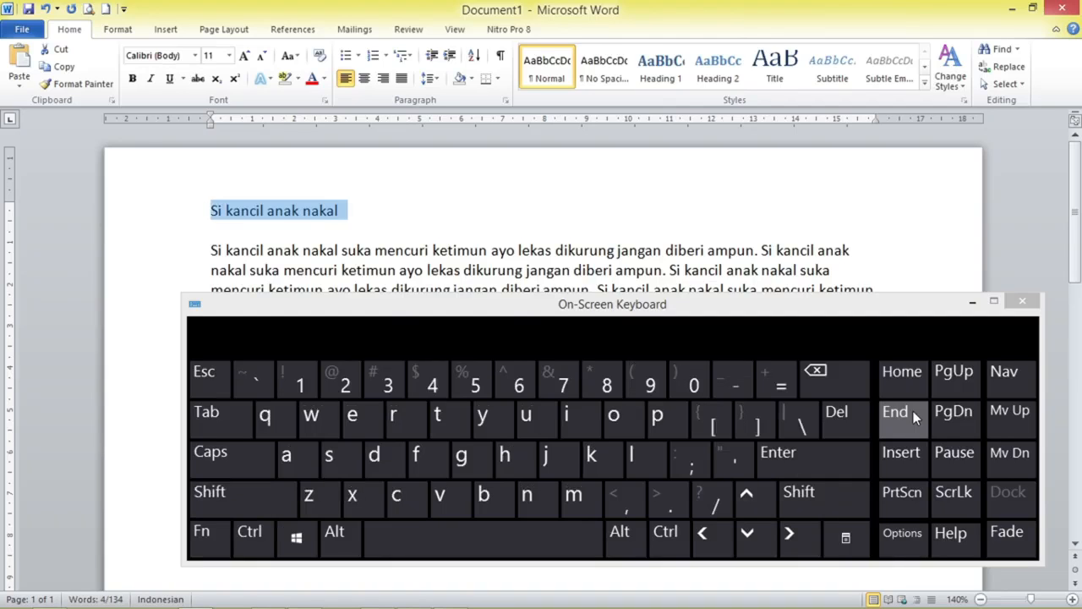
key("Left")
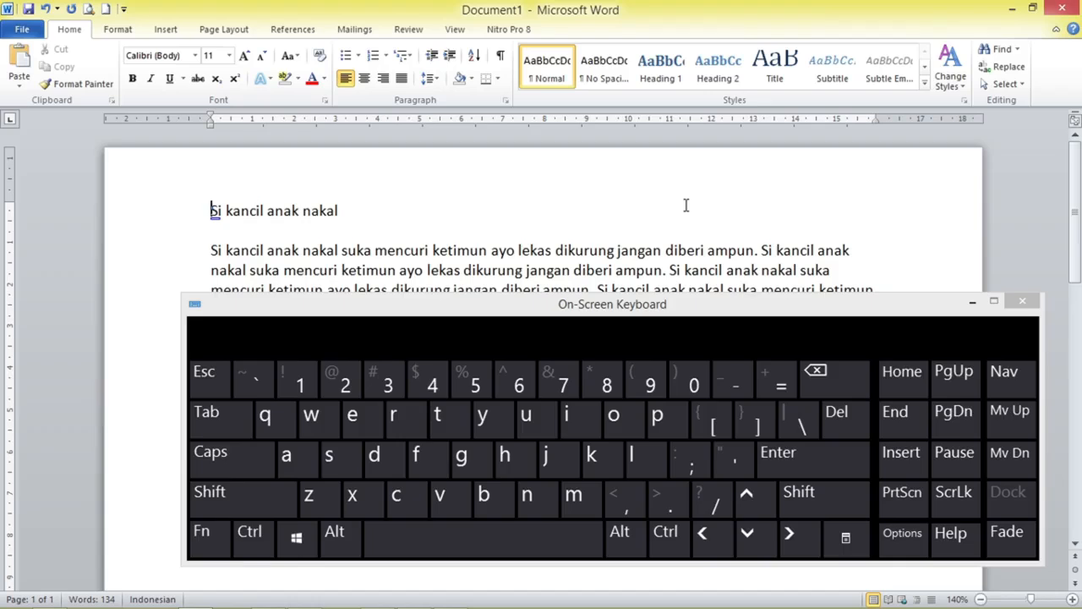
Select the title forward word by word, and clear the selection with the cursor at the title's end.
key("ctrl+shift+Right")
key("ctrl+shift+Right")
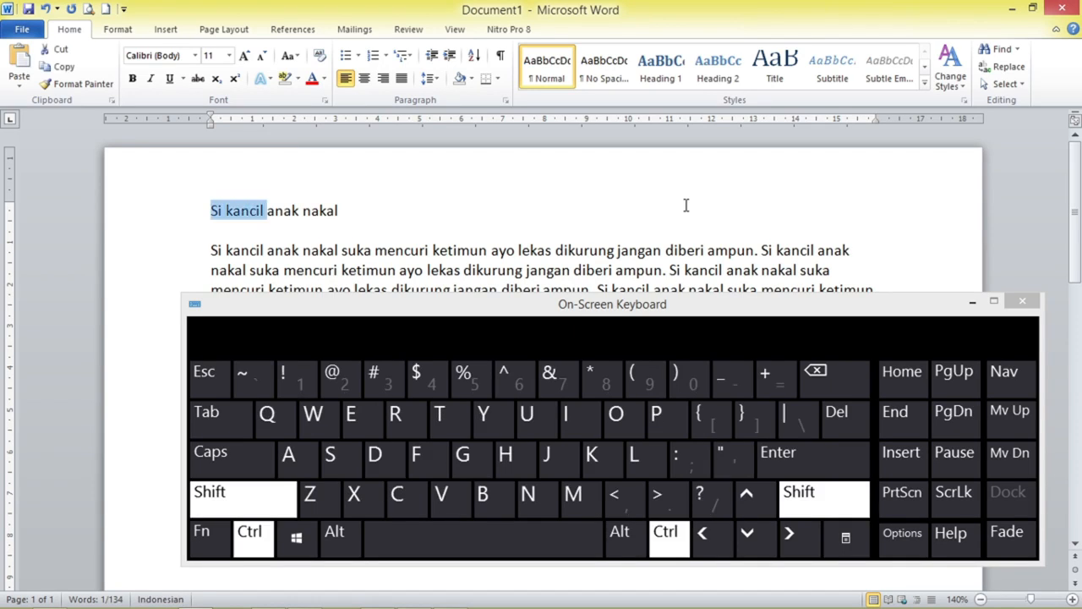
key("ctrl+shift+Right")
key("ctrl+shift+Right")
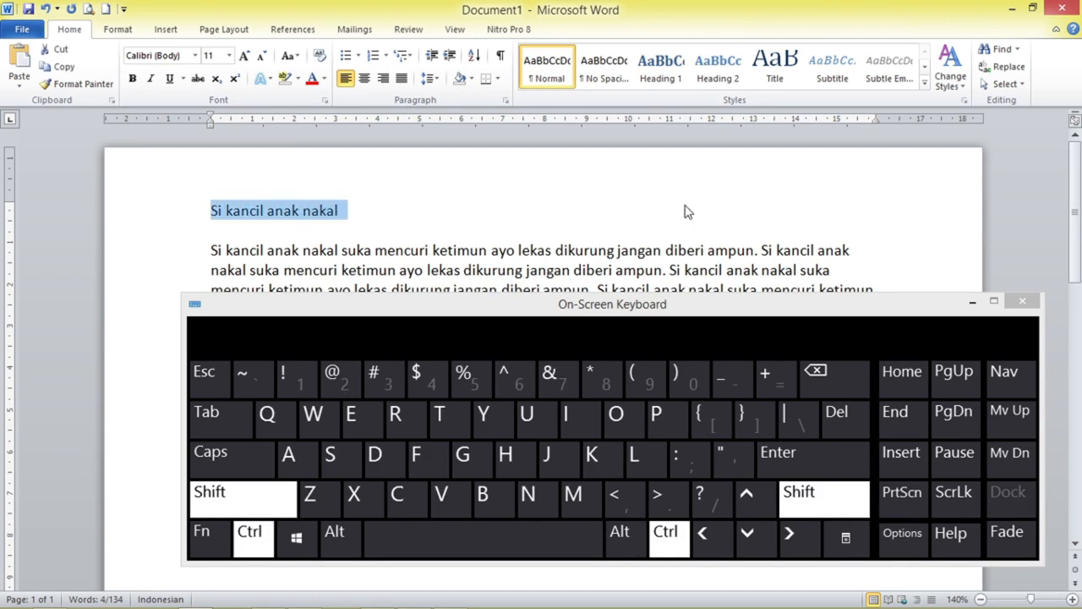
key("Right")
key("Left")
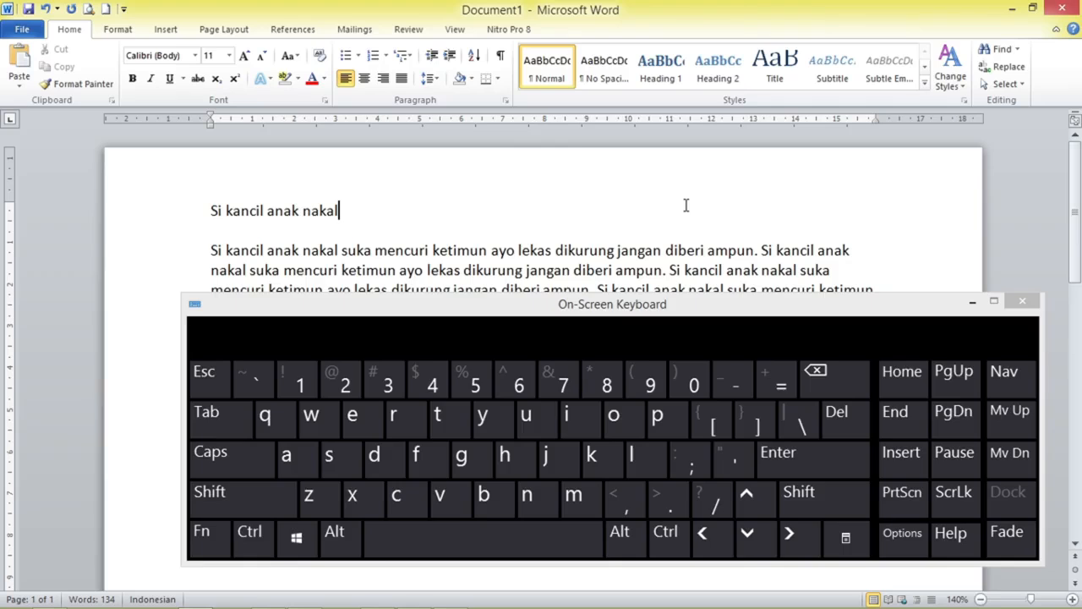
Select the title backward word by word from its end, and clear the selection.
key("ctrl+shift+Left")
key("ctrl+shift+Left")
key("ctrl+shift+Left")
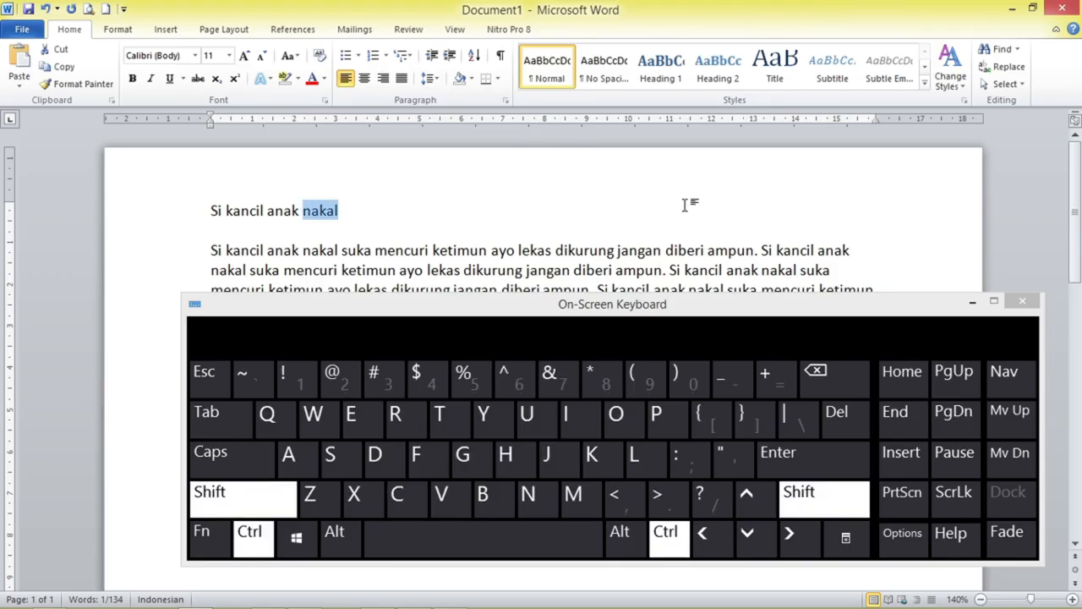
key("ctrl+shift+Left")
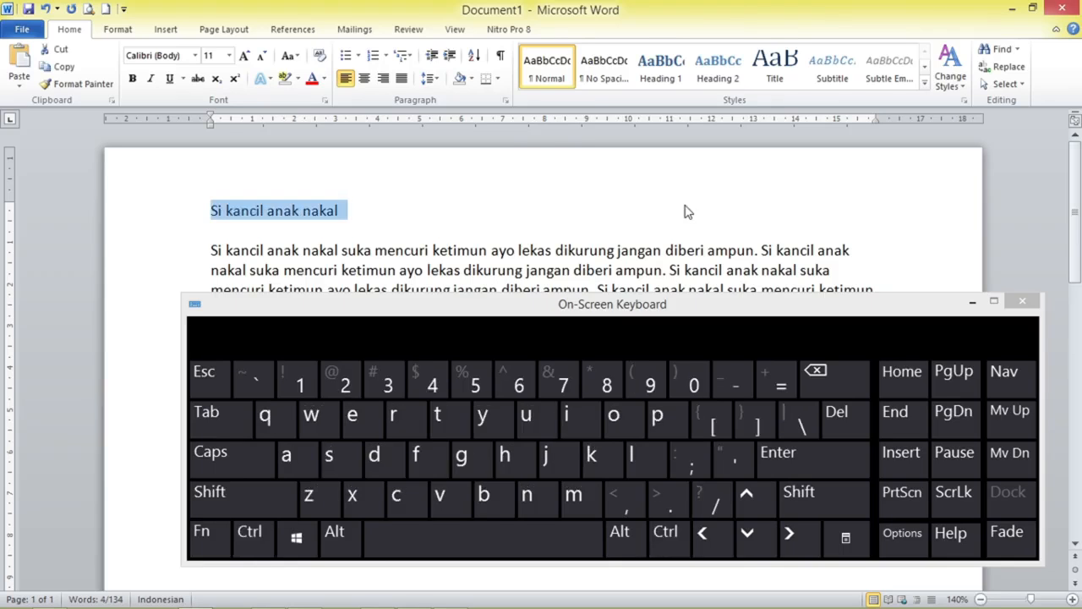
key("Left")
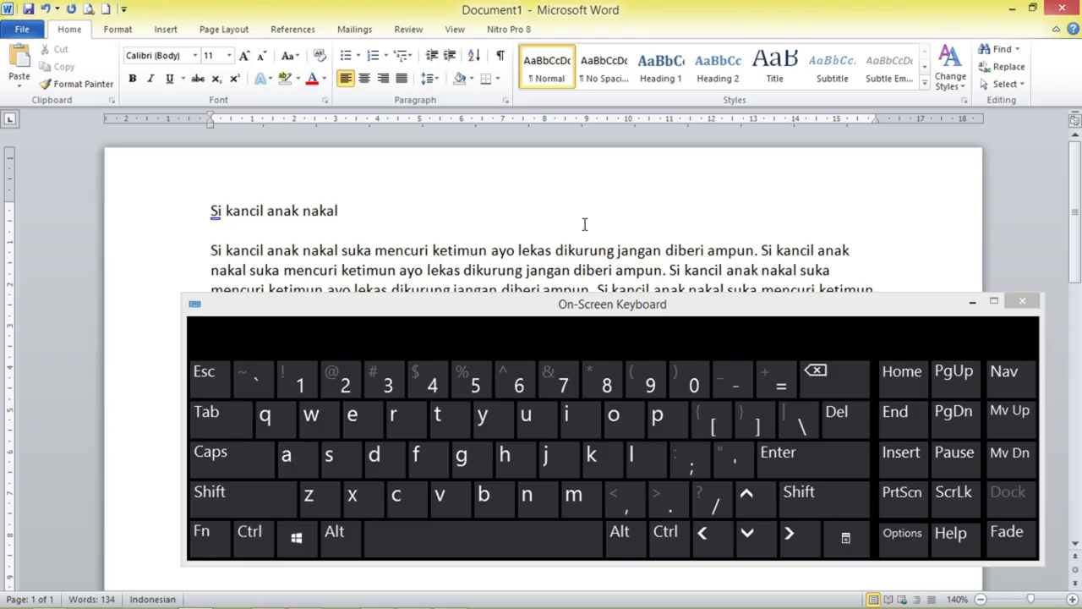
Select the first line of the first body paragraph from its start to the end of the line.
left_click(212, 249)
left_click(862, 250)
left_click(211, 250)
left_click(883, 250)
left_click(212, 251)
key("shift+End")
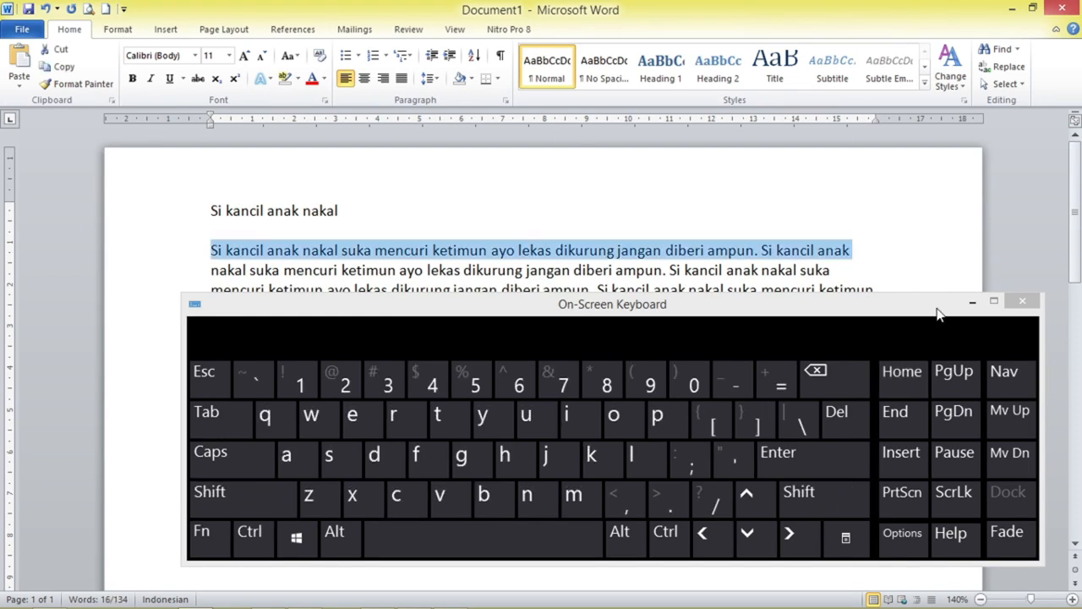
Clear the selection and select the same line backward from its end to its start.
left_click(948, 268)
left_click(929, 259)
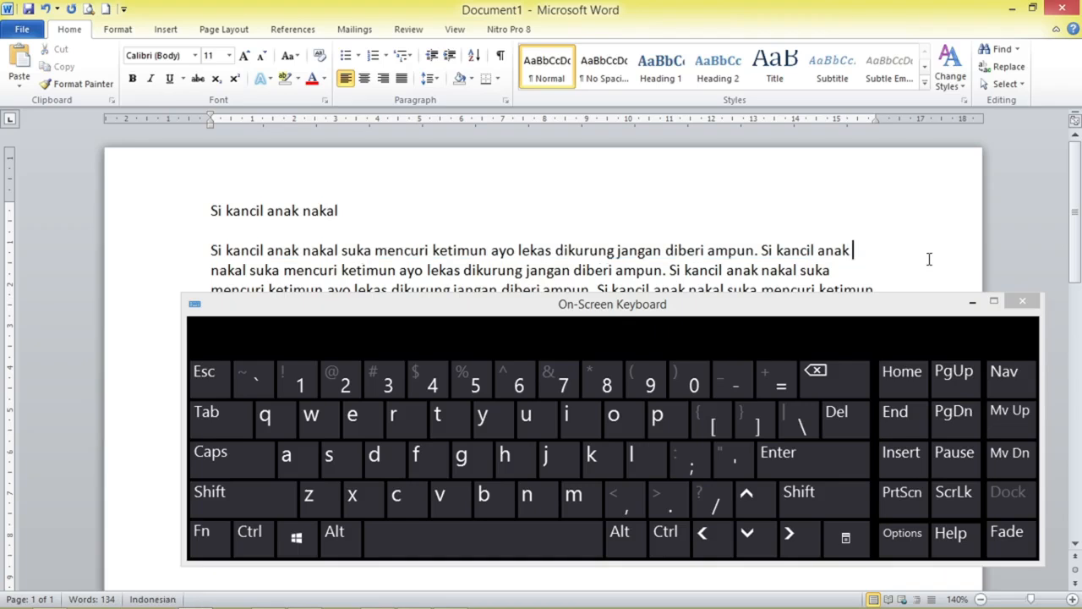
key("shift+Home")
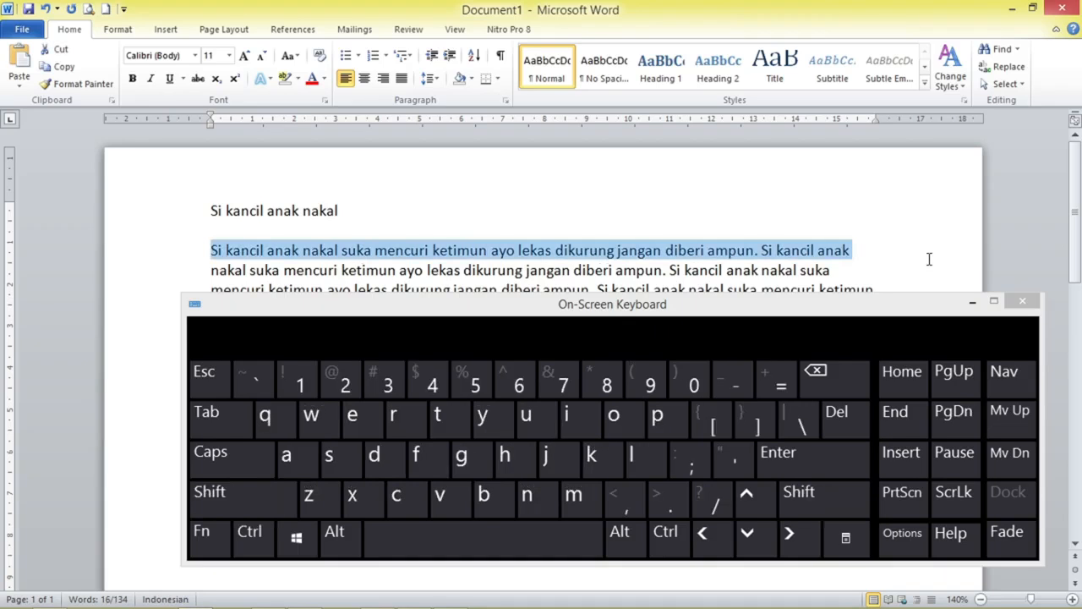
Move the On-Screen Keyboard down so that it uncovers both body paragraphs.
left_click_drag(677, 304, 669, 478)
left_click(247, 289)
left_click(212, 252)
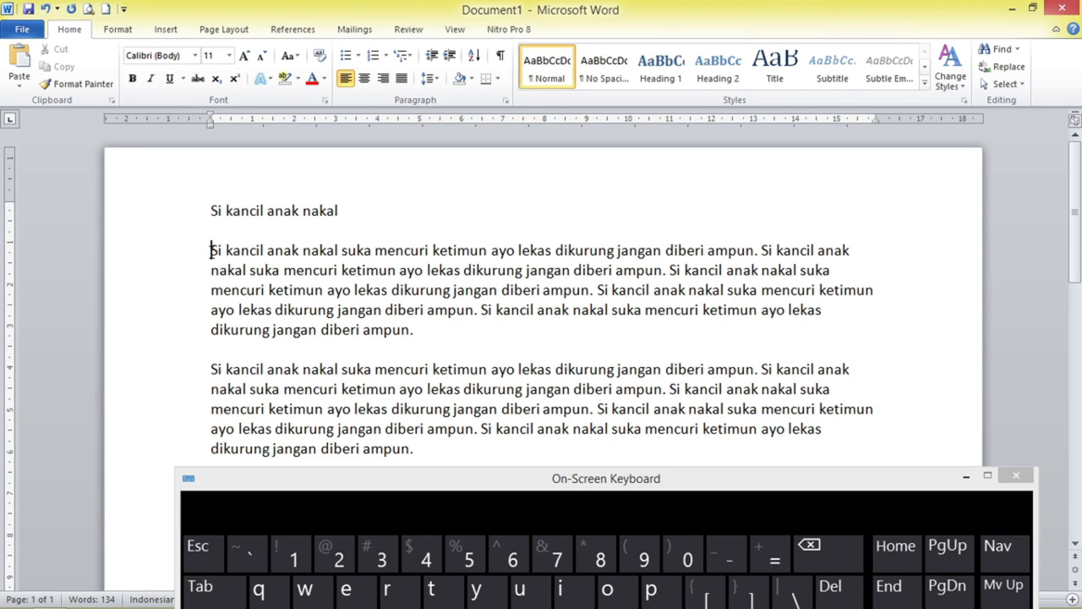
left_click_drag(285, 483, 275, 263)
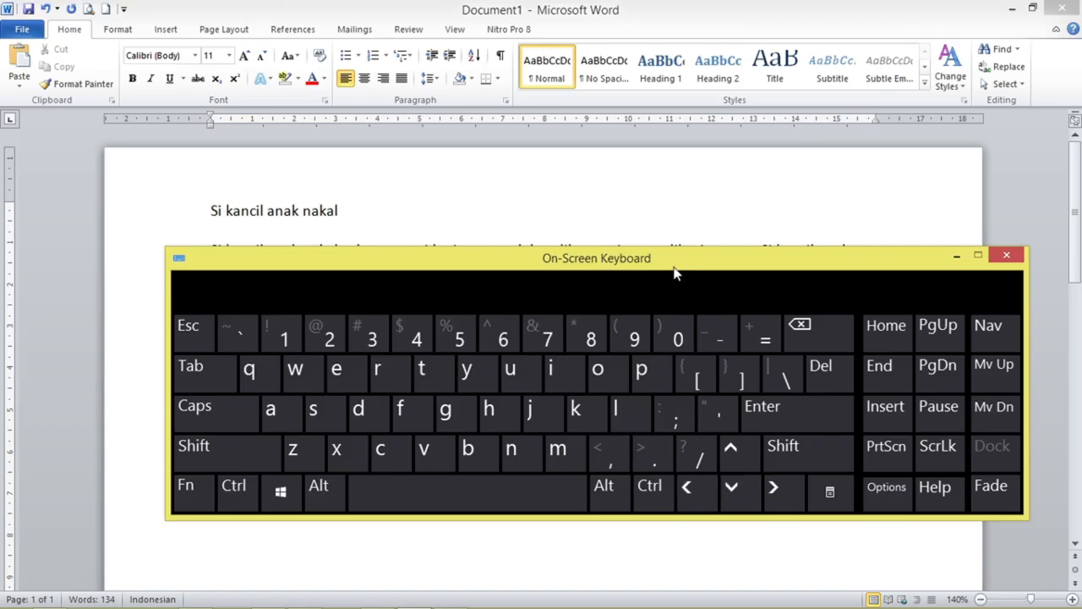
left_click_drag(677, 273, 664, 464)
left_click(458, 336)
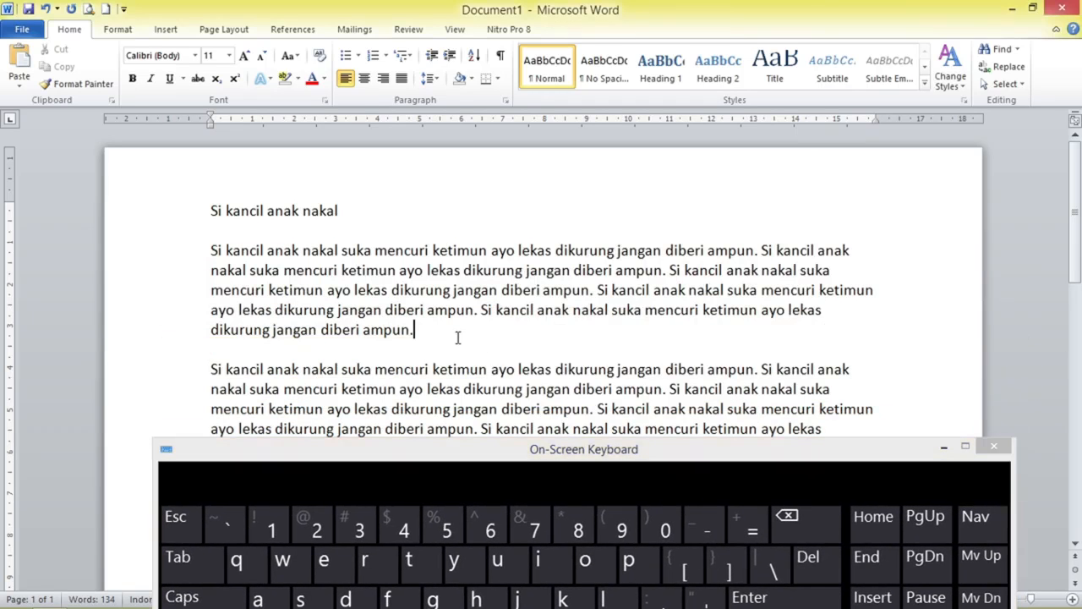
left_click(479, 457)
left_click_drag(478, 458, 461, 485)
Extend a selection paragraph by paragraph from the start of the first body paragraph, and clear it.
left_click_drag(422, 332, 212, 256)
left_click(212, 256)
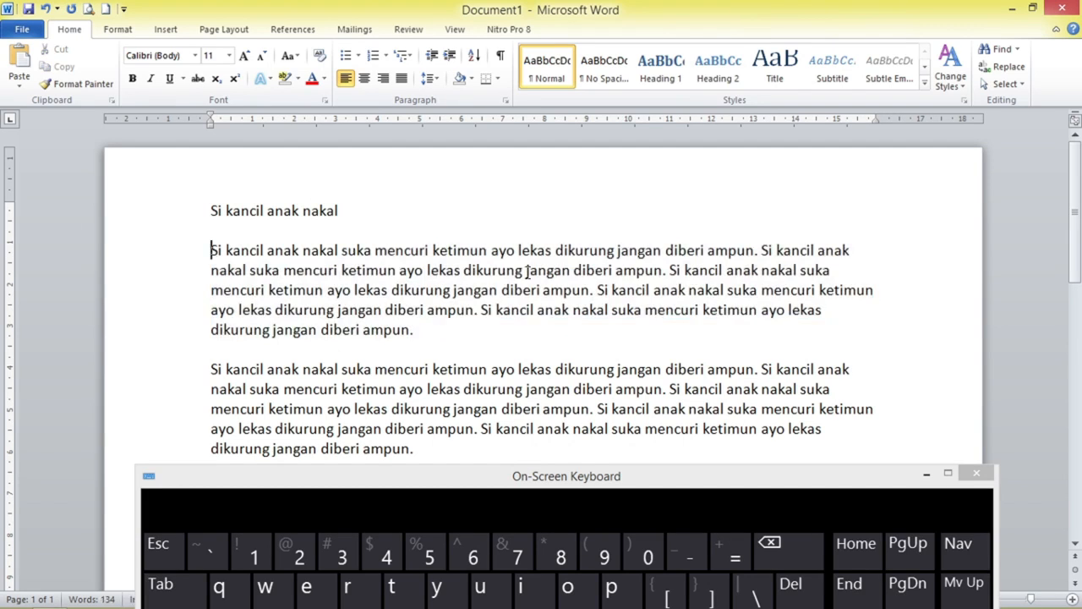
key("ctrl+shift+Down")
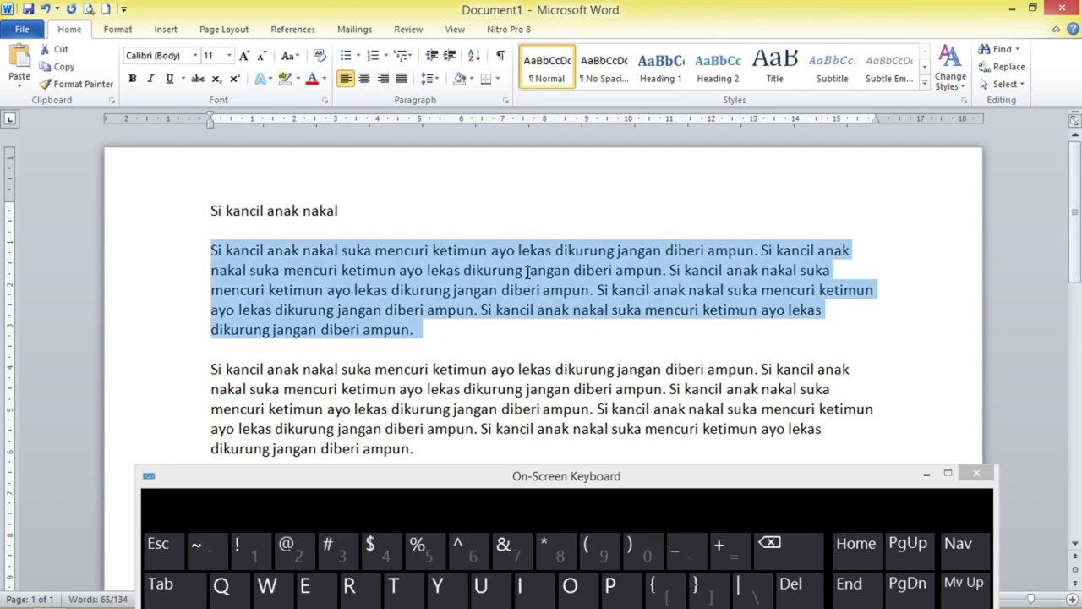
key("ctrl+shift+Down")
key("ctrl+shift+Down")
key("Left")
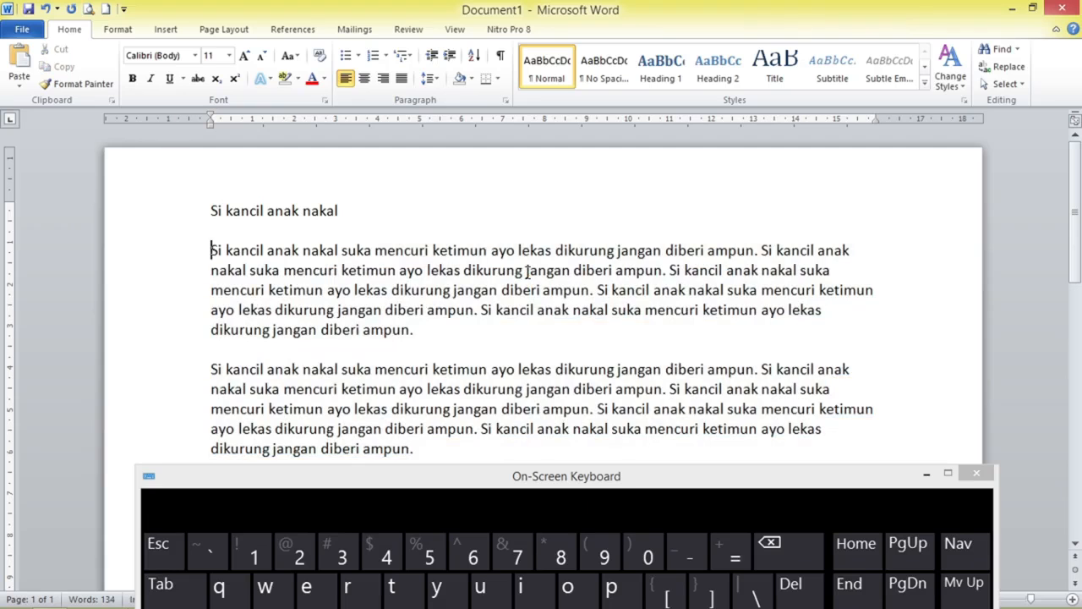
Select both body paragraphs forward, paragraph by paragraph, from the start of the first one, and clear the selection.
key("ctrl+shift+Down")
key("ctrl+shift+Down")
key("ctrl+shift+Down")
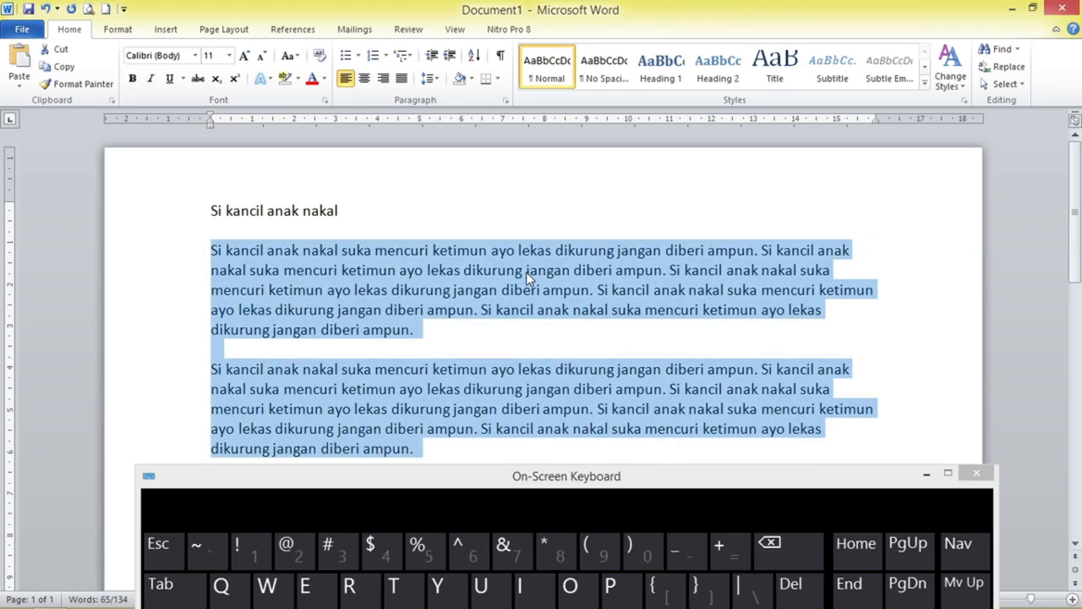
key("Right")
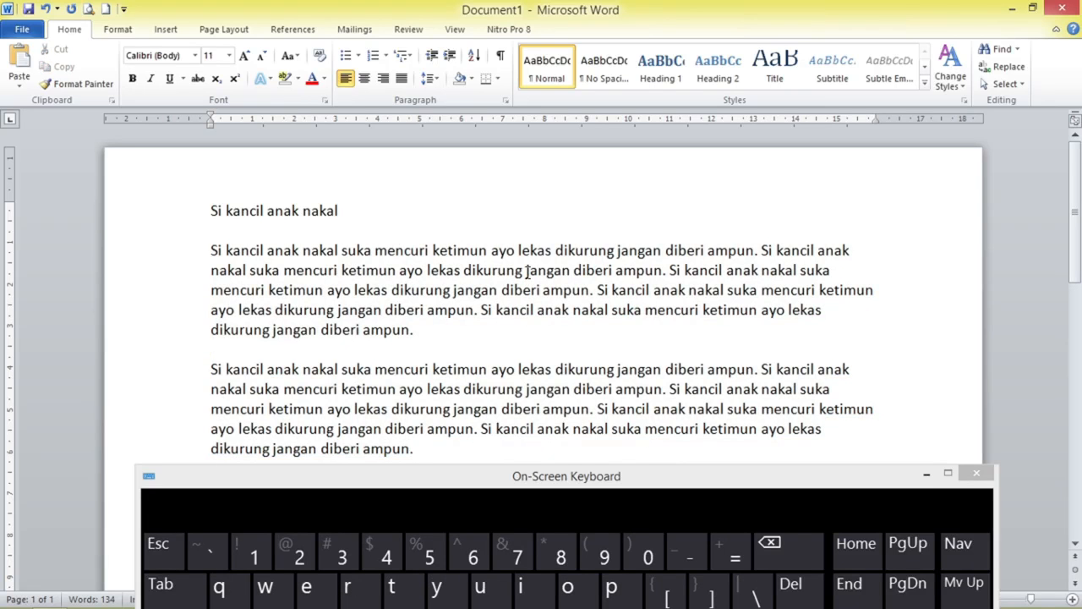
Extend a selection backward paragraph by paragraph from below the second body paragraph, and clear it by placing the cursor in the first one.
key("shift")
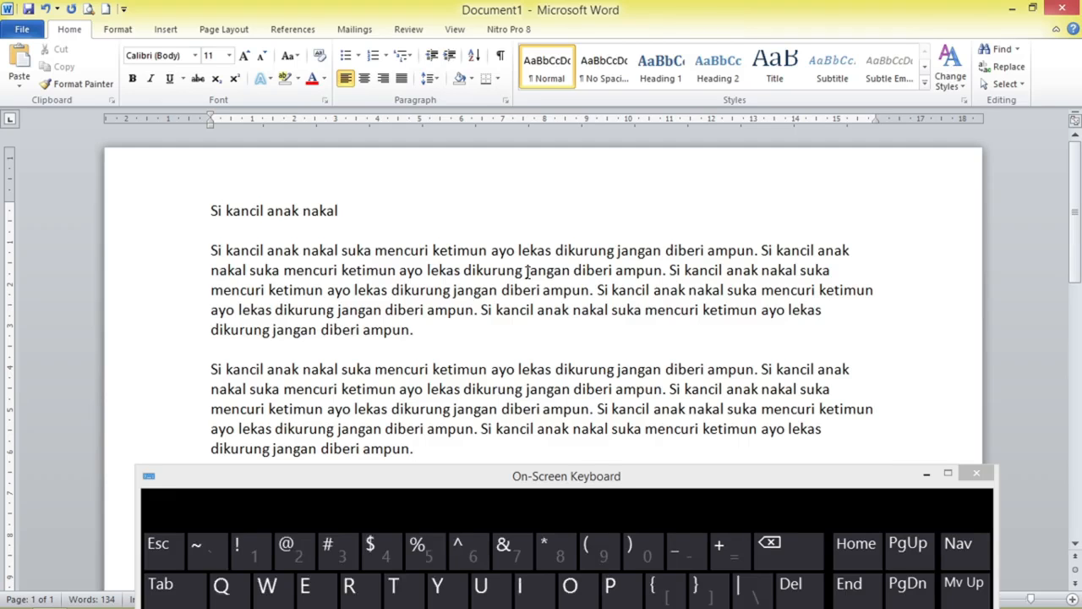
key("ctrl+shift+Up")
key("ctrl+shift+Up")
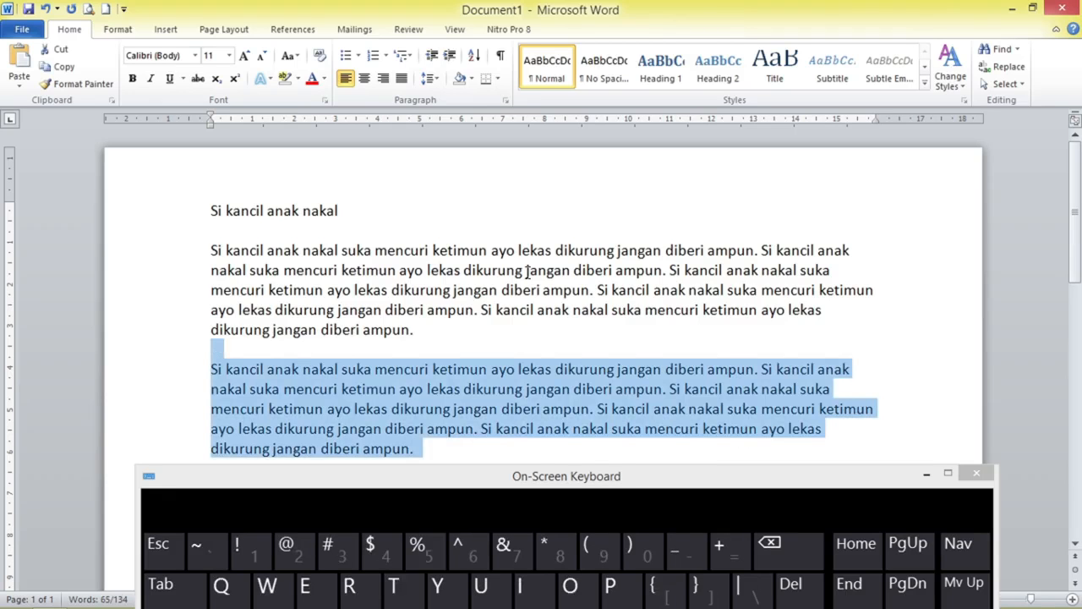
key("ctrl+shift+Up")
left_click(508, 250)
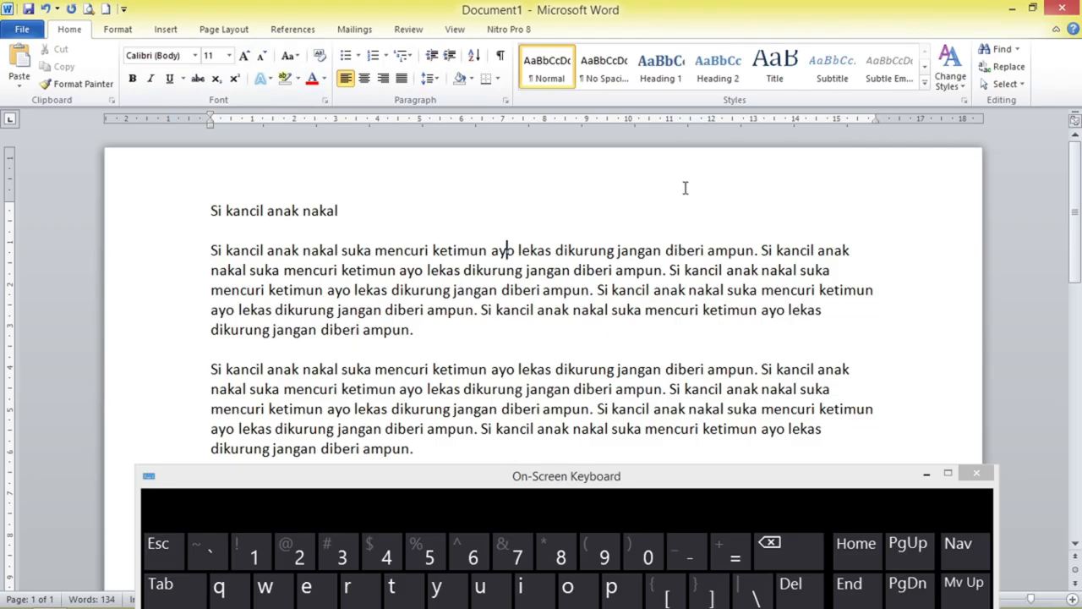
Select the title line "Si kancil anak nakal" and look through the available fonts and font sizes without changing them.
left_click(212, 212)
left_click_drag(387, 216, 211, 211)
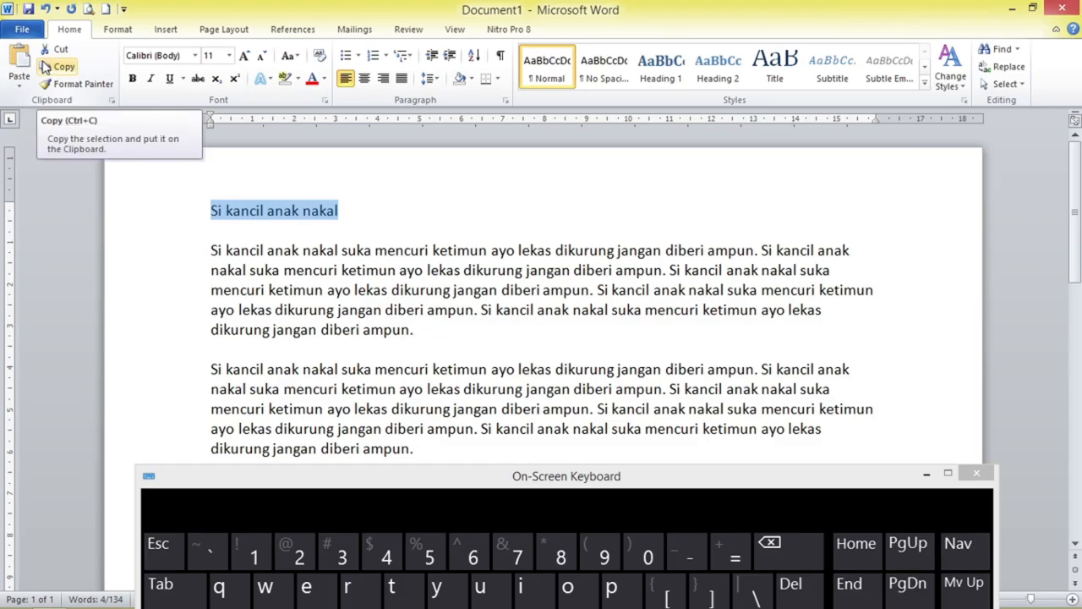
left_click(48, 68)
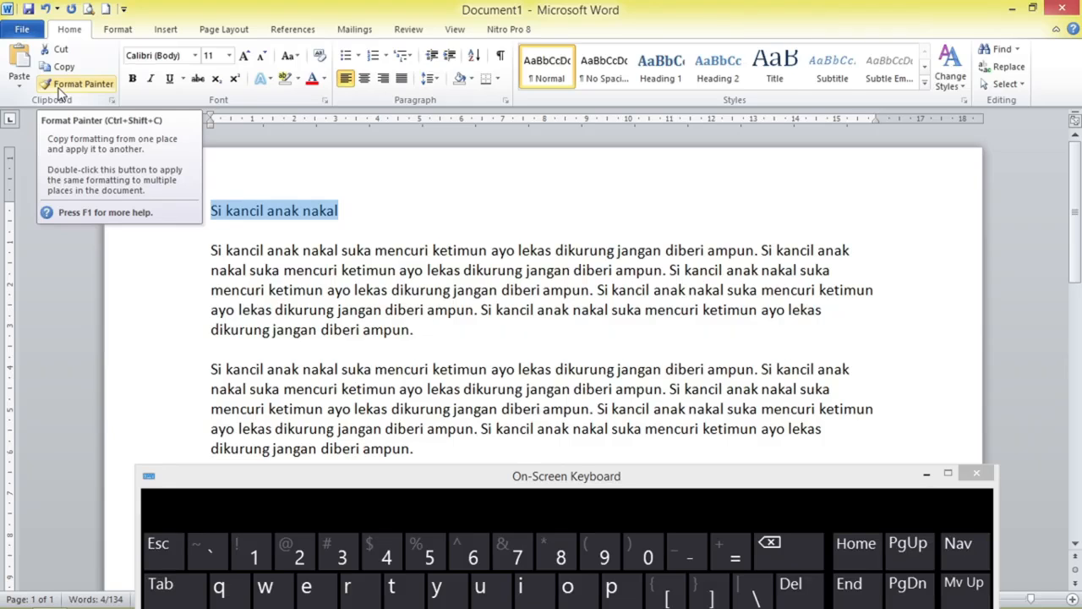
left_click(195, 55)
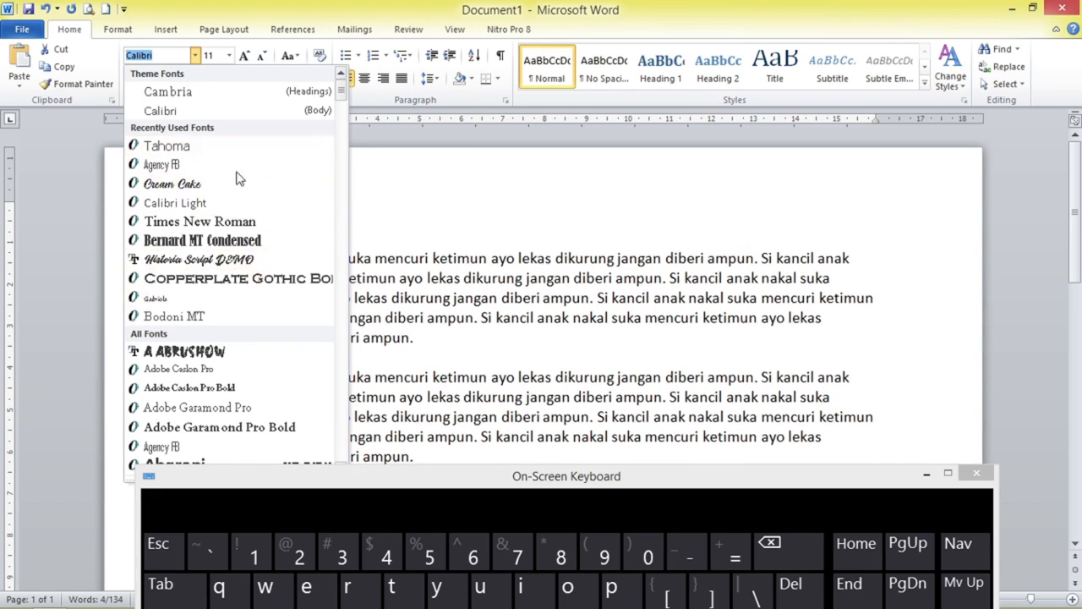
left_click(195, 57)
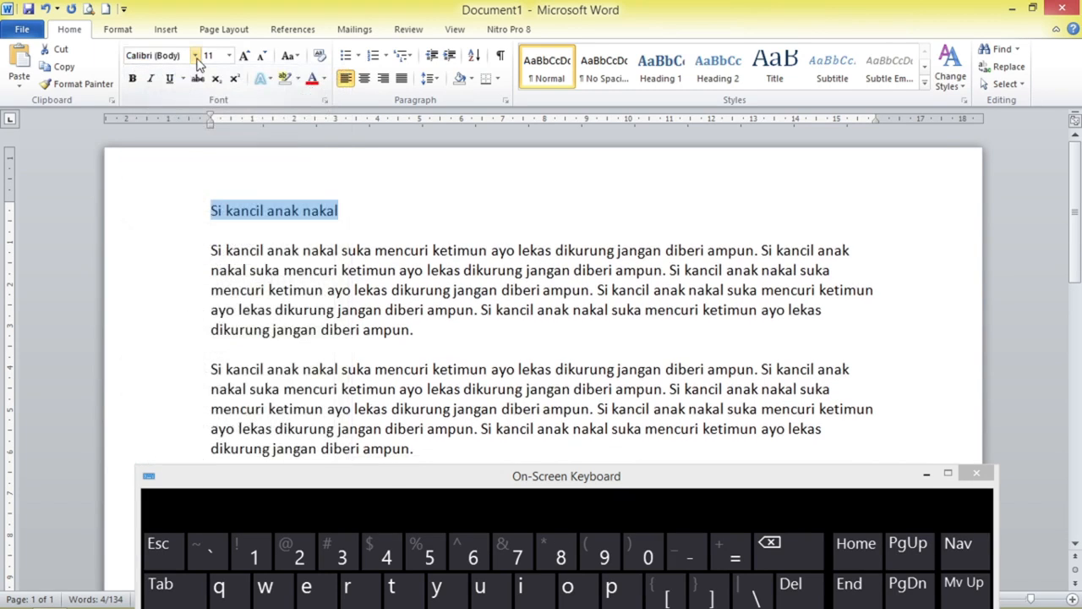
left_click(228, 56)
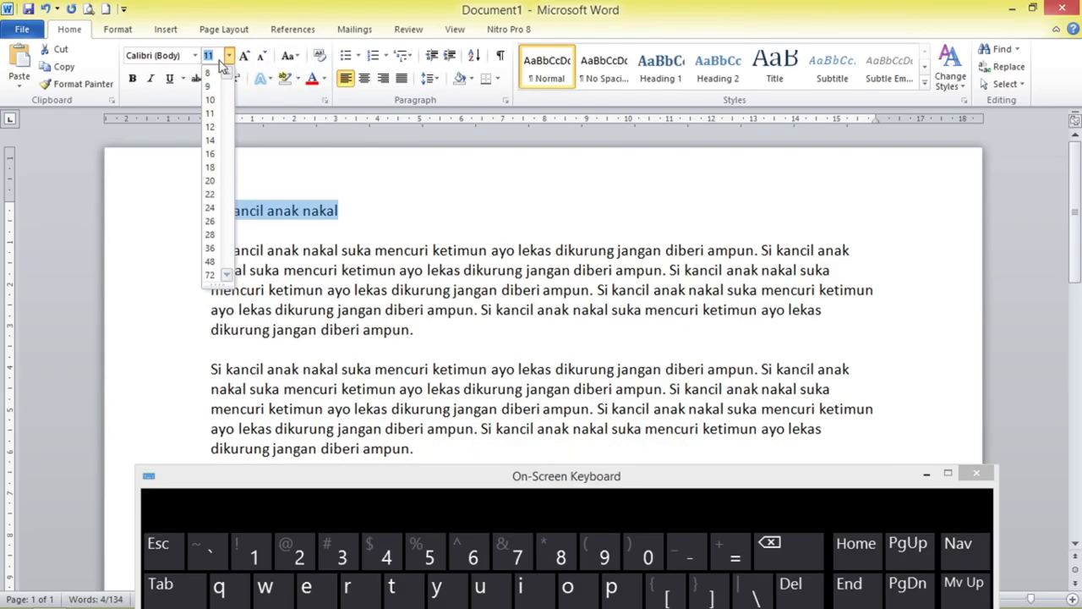
left_click(229, 55)
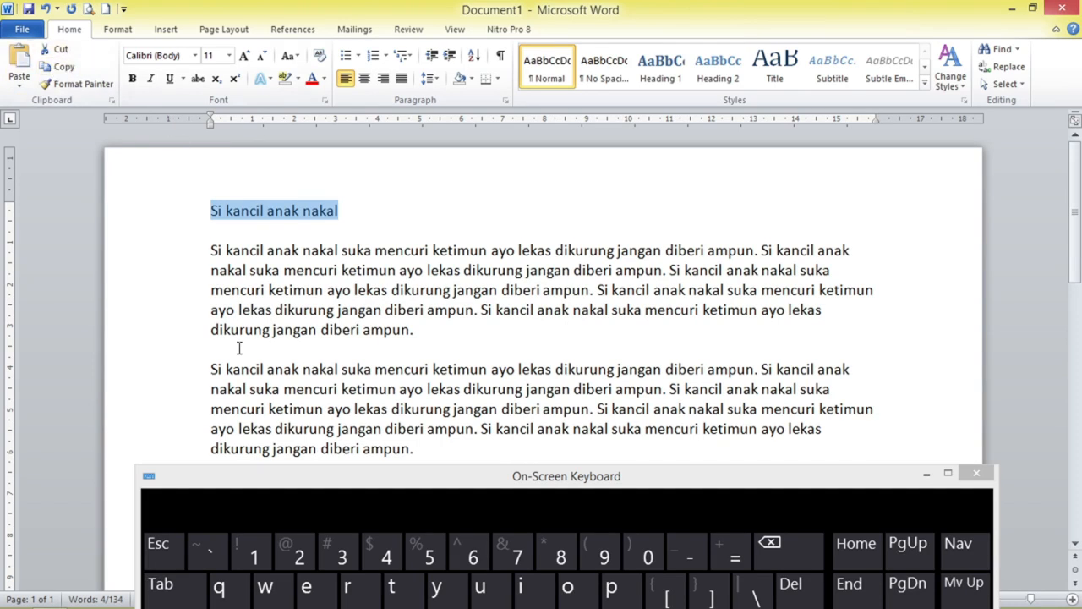
Cut the title and paste it on the blank line between the two body paragraphs, and undo both changes.
left_click(212, 212)
key("shift+End")
key("ctrl+c")
left_click(61, 50)
left_click(225, 350)
left_click(18, 63)
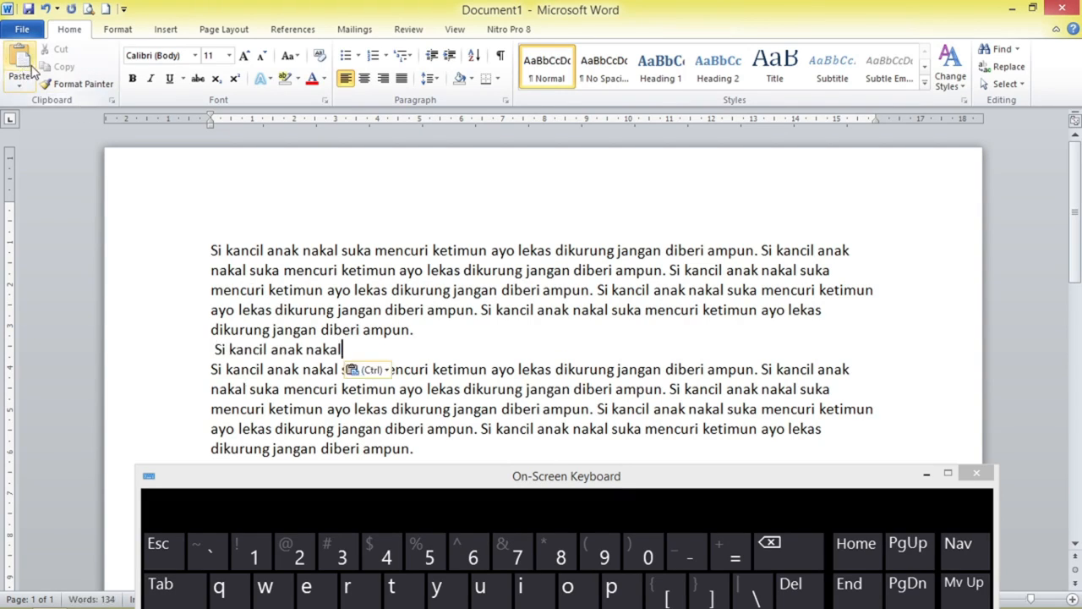
left_click(46, 9)
left_click(46, 9)
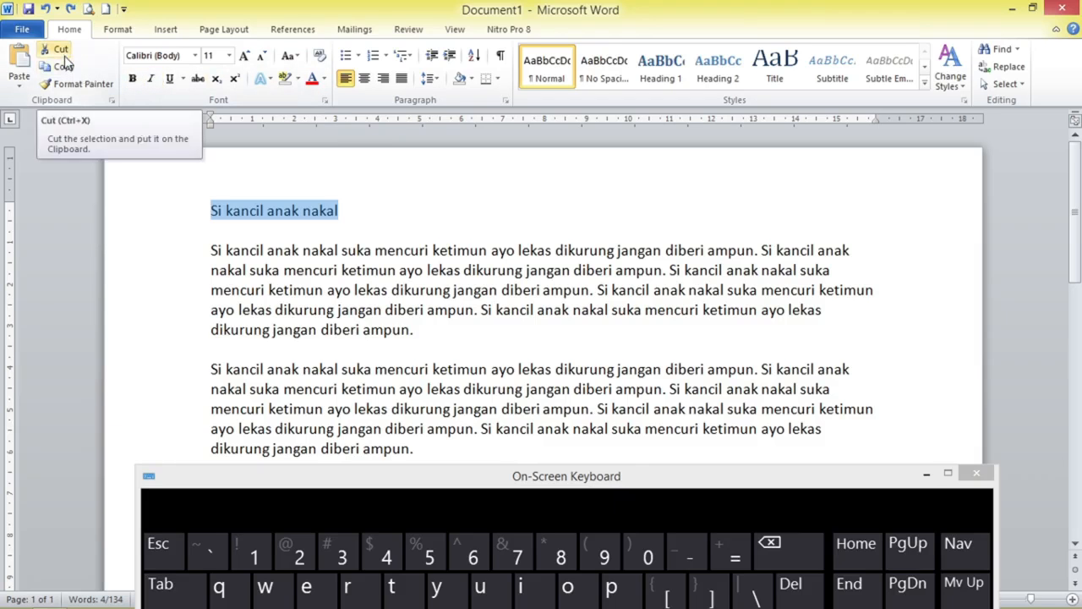
Move the selected title to the blank line between the body paragraphs by cut and paste, shifting the On-Screen Keyboard out of the way.
left_click_drag(475, 478, 493, 292)
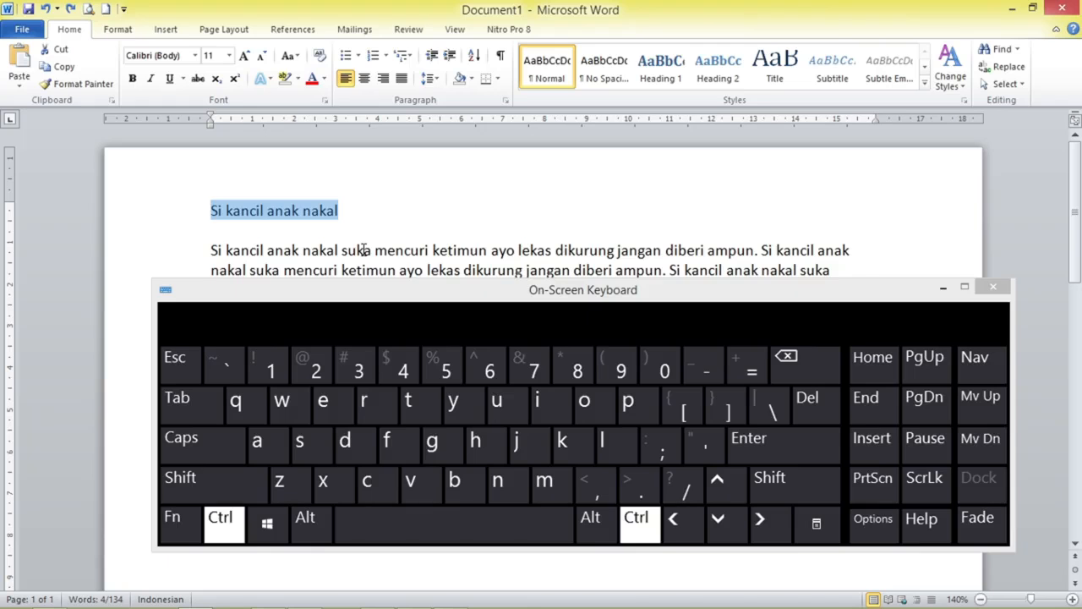
key("ctrl+x")
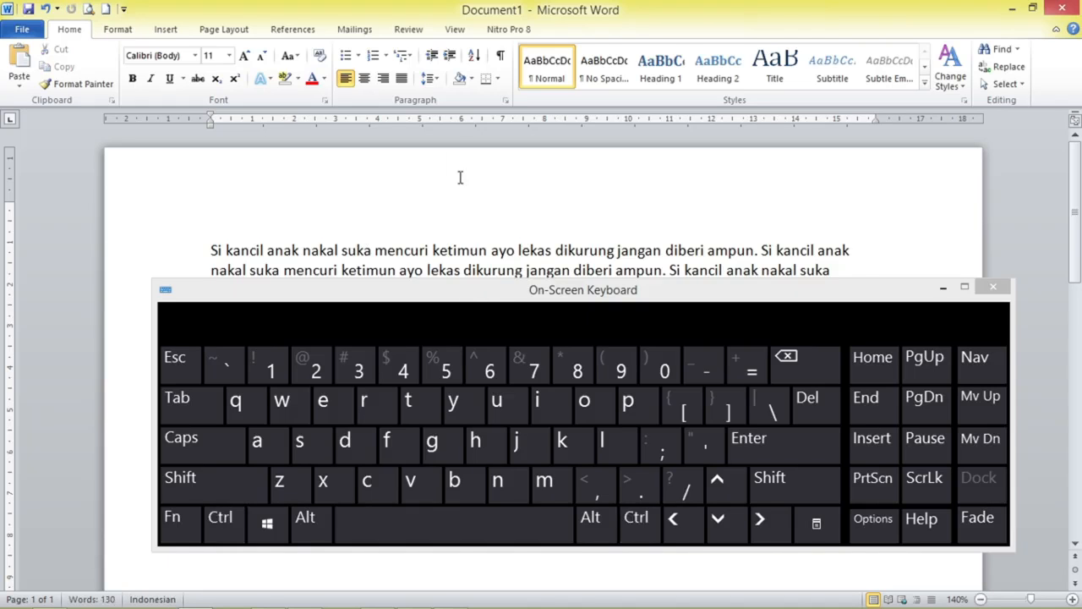
left_click_drag(493, 291, 427, 311)
left_click(336, 352)
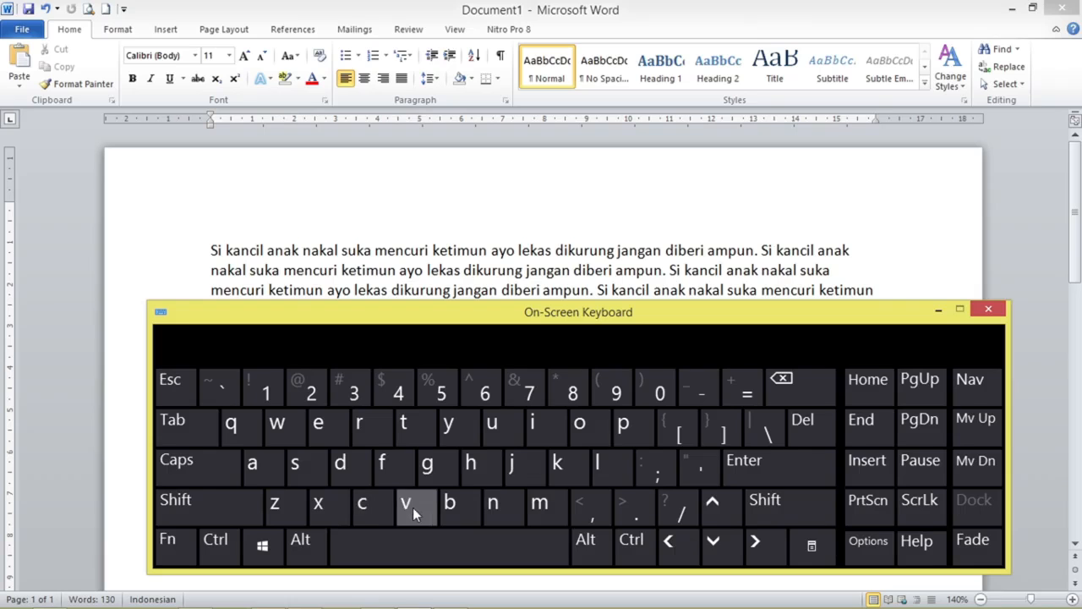
left_click_drag(898, 313, 880, 457)
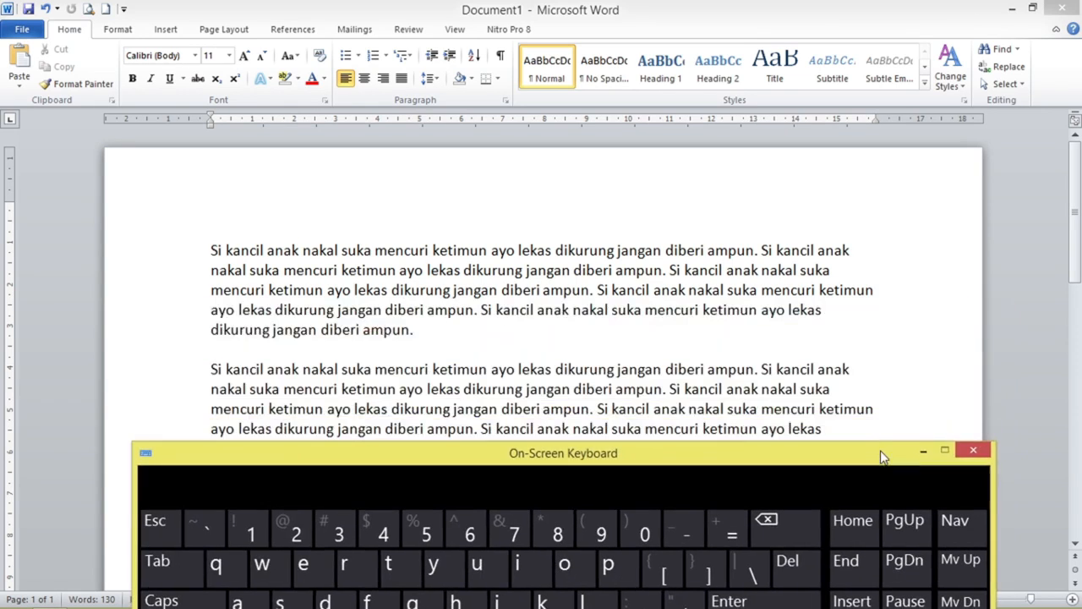
left_click(343, 345)
key("ctrl+v")
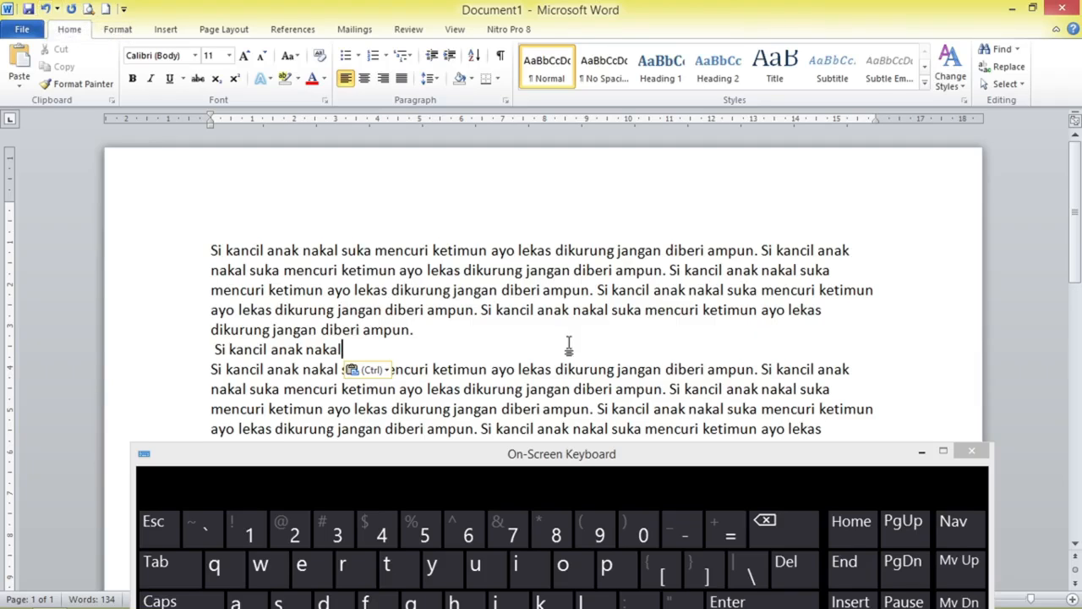
Undo the title's paste and cut, redo both, and undo them again.
key("ctrl+z")
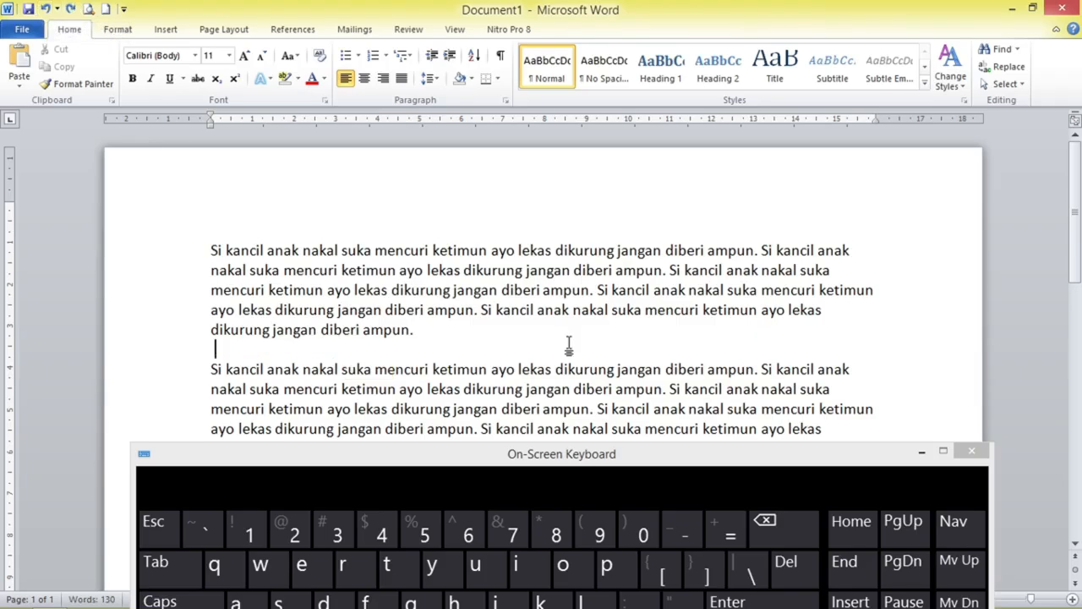
key("ctrl+z")
key("ctrl+y")
key("ctrl+y")
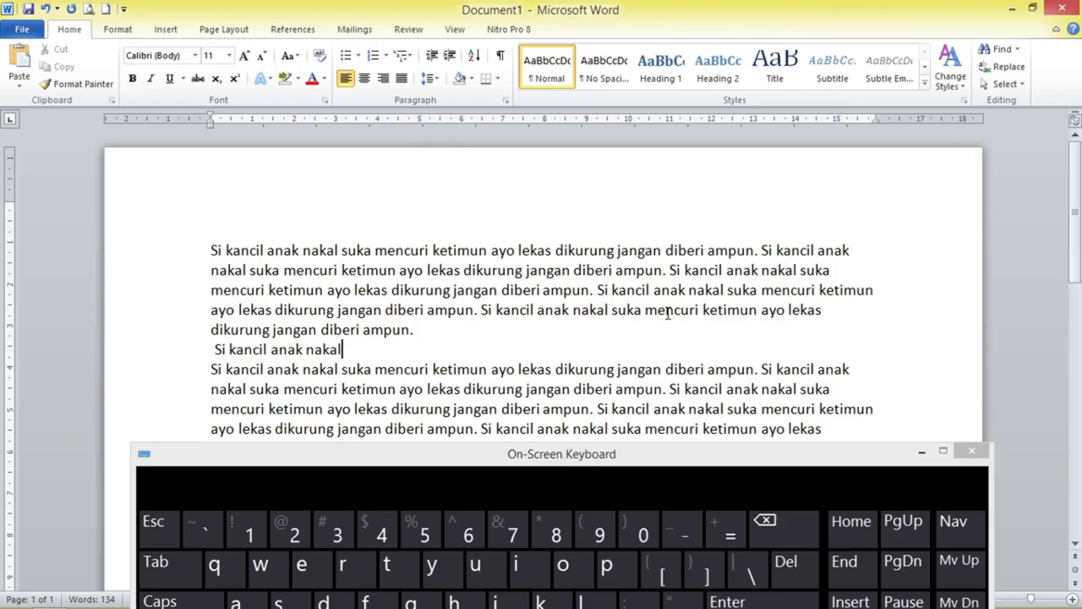
key("ctrl+z")
key("ctrl+z")
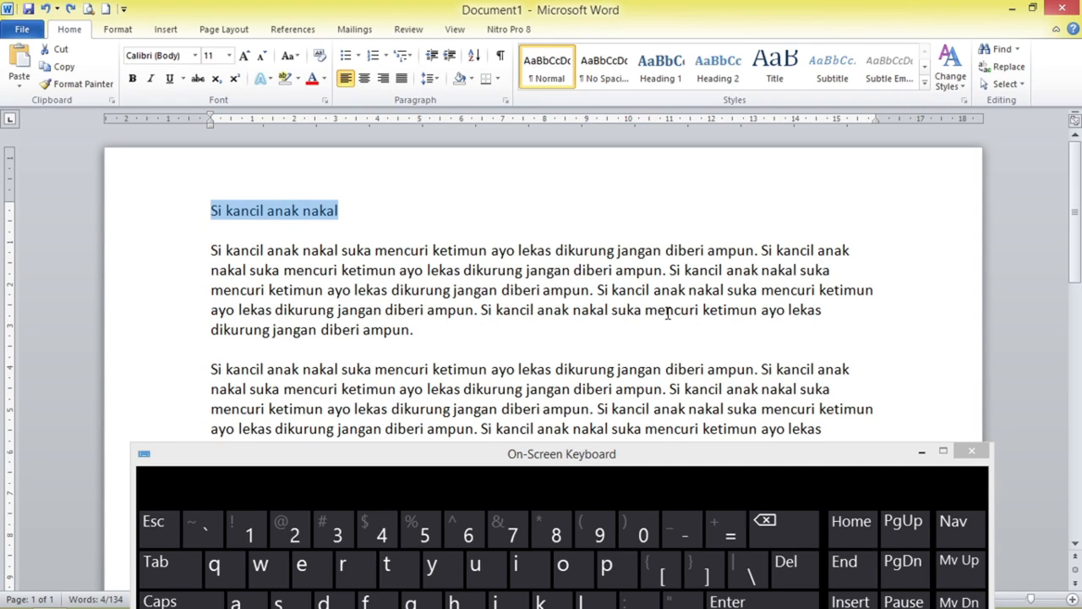
Cut the title again, paste it at the start of the line between the body paragraphs, and undo the move.
key("ctrl+x")
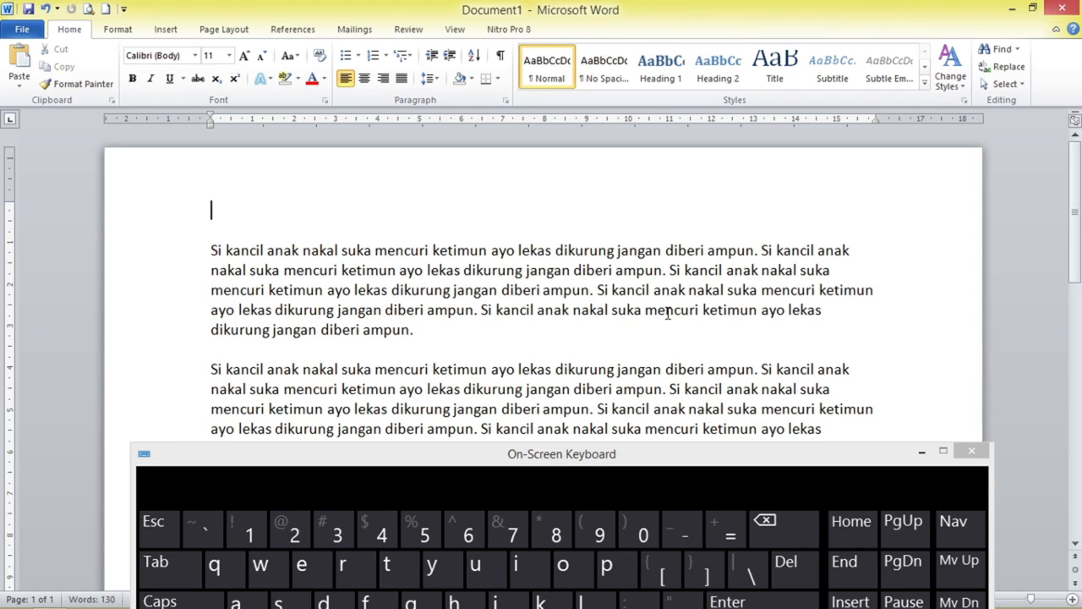
key("Down")
key("Down")
key("Down")
key("Down")
key("Down")
key("ctrl+v")
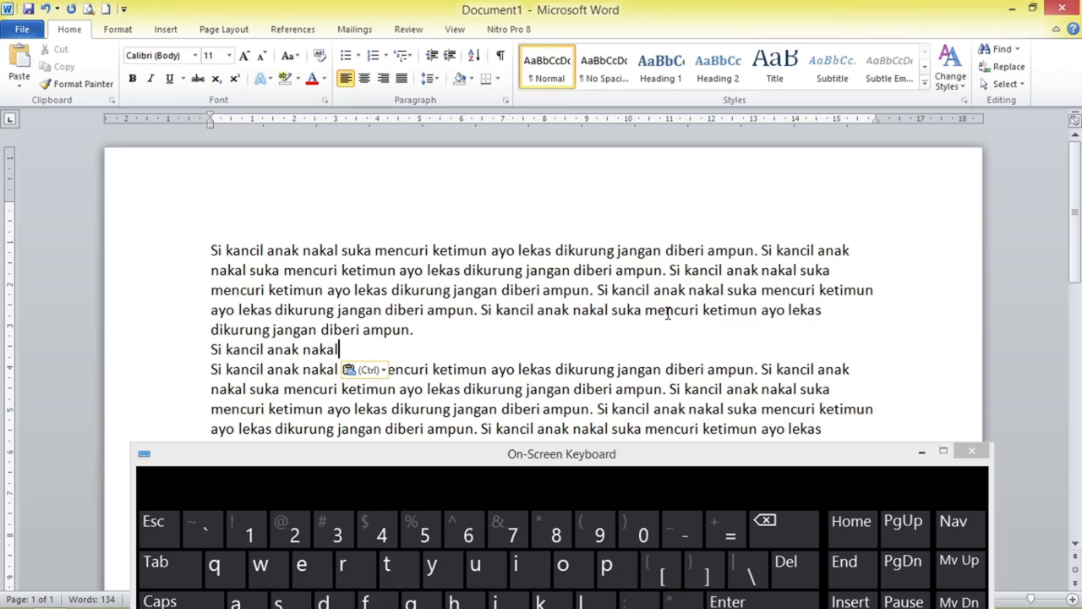
key("ctrl+z")
key("ctrl+z")
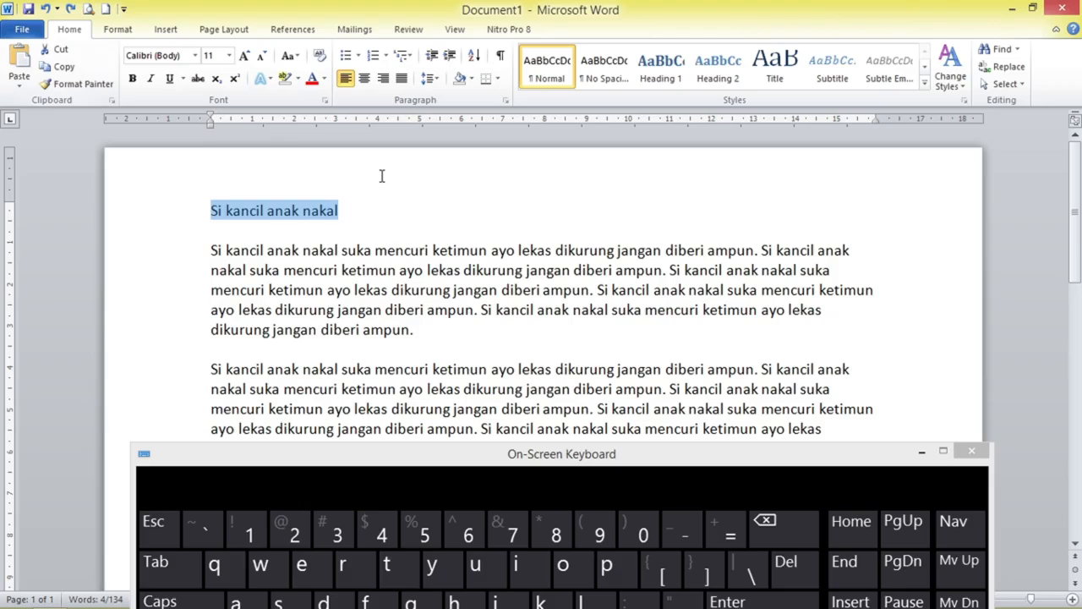
Copy the title and paste it five times in a row on the line between the two body paragraphs.
left_click(59, 69)
left_click(248, 348)
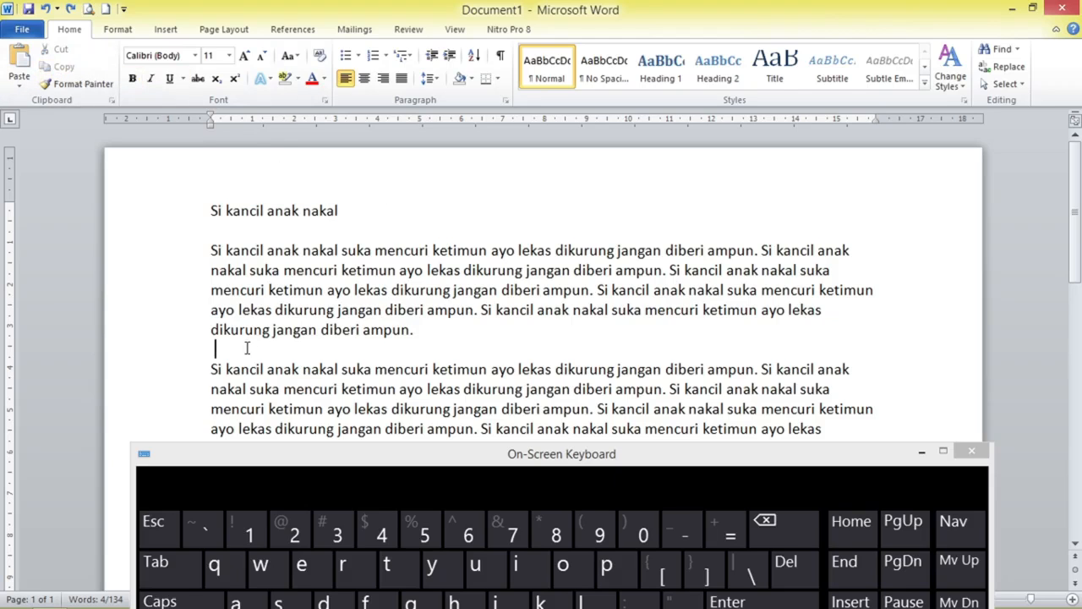
left_click(21, 55)
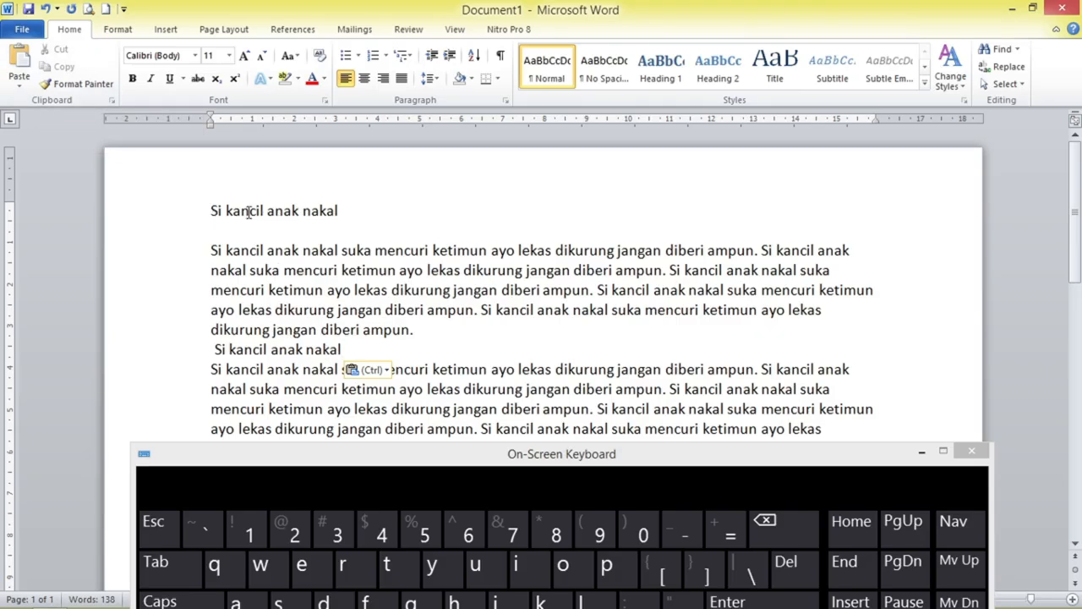
key("BackSpace")
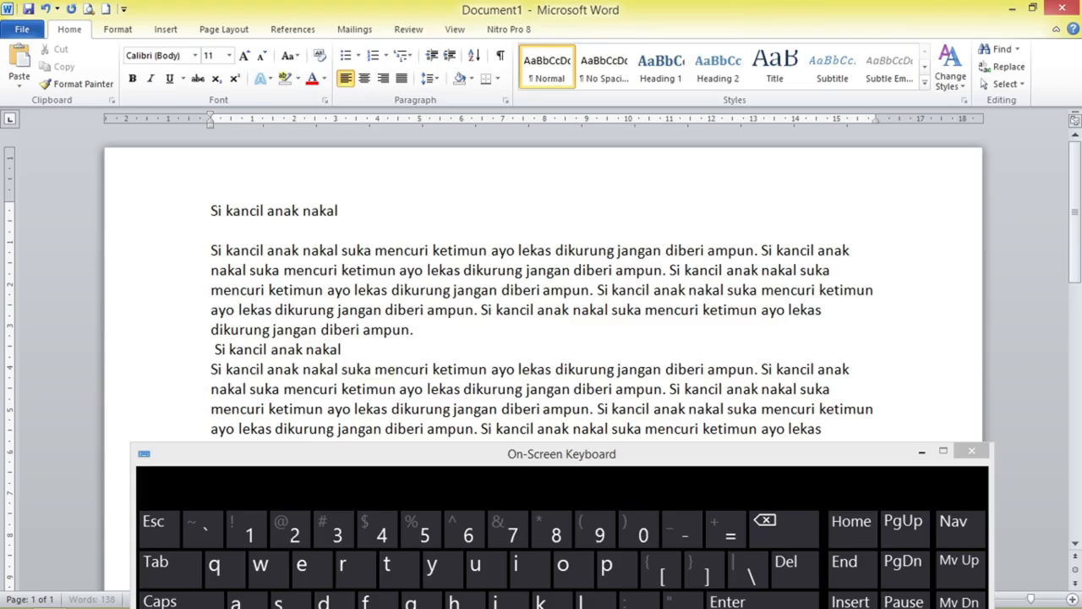
left_click(19, 62)
left_click(19, 63)
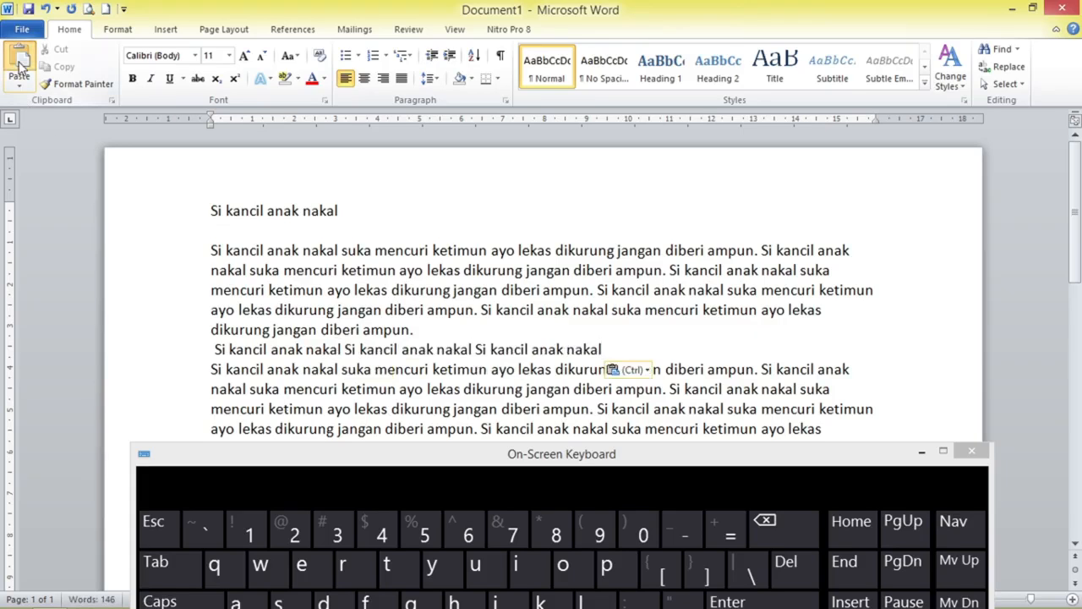
left_click(19, 63)
left_click(19, 63)
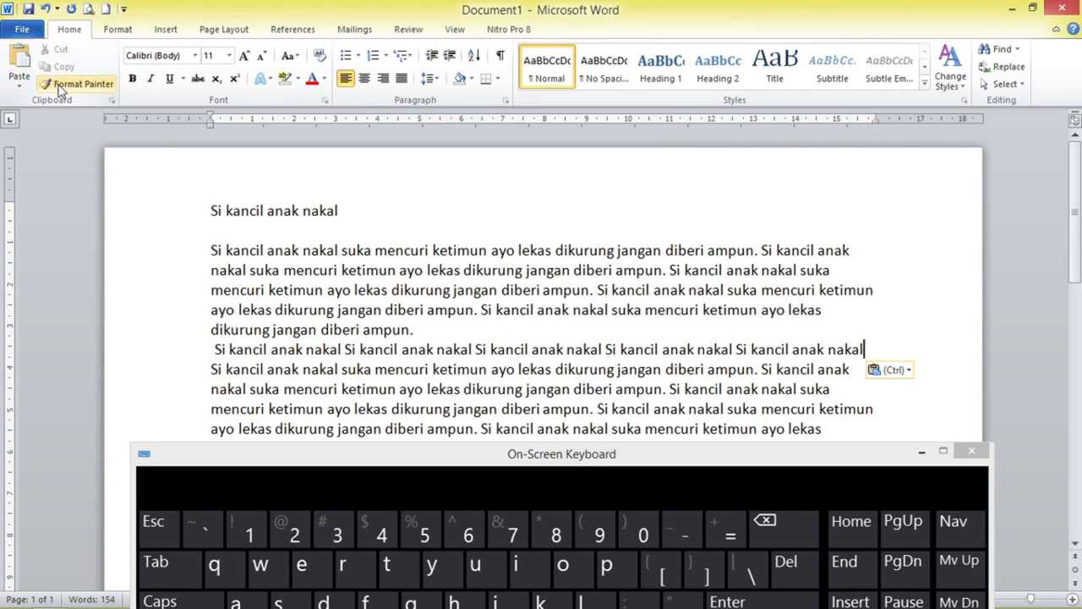
Delete the last two pasted copies of the title from the line between the body paragraphs.
key("BackSpace")
key("BackSpace")
key("BackSpace")
key("BackSpace")
key("BackSpace")
key("BackSpace")
key("BackSpace")
key("BackSpace")
key("BackSpace")
key("BackSpace")
key("BackSpace")
key("BackSpace")
key("BackSpace")
key("BackSpace")
key("BackSpace")
key("BackSpace")
key("BackSpace")
key("BackSpace")
key("BackSpace")
key("BackSpace")
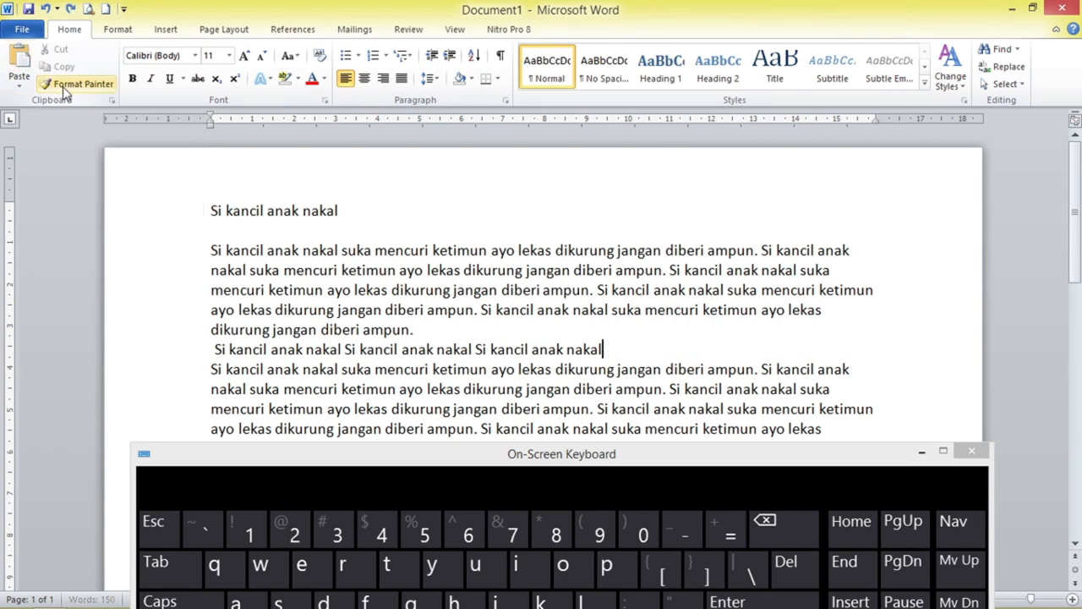
Paste the title several more times on the same line and delete all the pasted copies word by word.
key("ctrl+v")
key("ctrl+v")
key("ctrl+v")
key("ctrl+v")
key("ctrl+BackSpace")
key("ctrl+BackSpace")
key("ctrl+BackSpace")
key("ctrl+BackSpace")
key("ctrl+BackSpace")
key("ctrl+BackSpace")
key("ctrl+BackSpace")
key("ctrl+BackSpace")
key("ctrl+BackSpace")
key("ctrl+BackSpace")
key("ctrl+BackSpace")
key("ctrl+BackSpace")
key("ctrl+BackSpace")
key("ctrl+BackSpace")
key("ctrl+BackSpace")
key("ctrl+BackSpace")
key("ctrl+BackSpace")
key("ctrl+BackSpace")
key("ctrl+BackSpace")
key("ctrl+BackSpace")
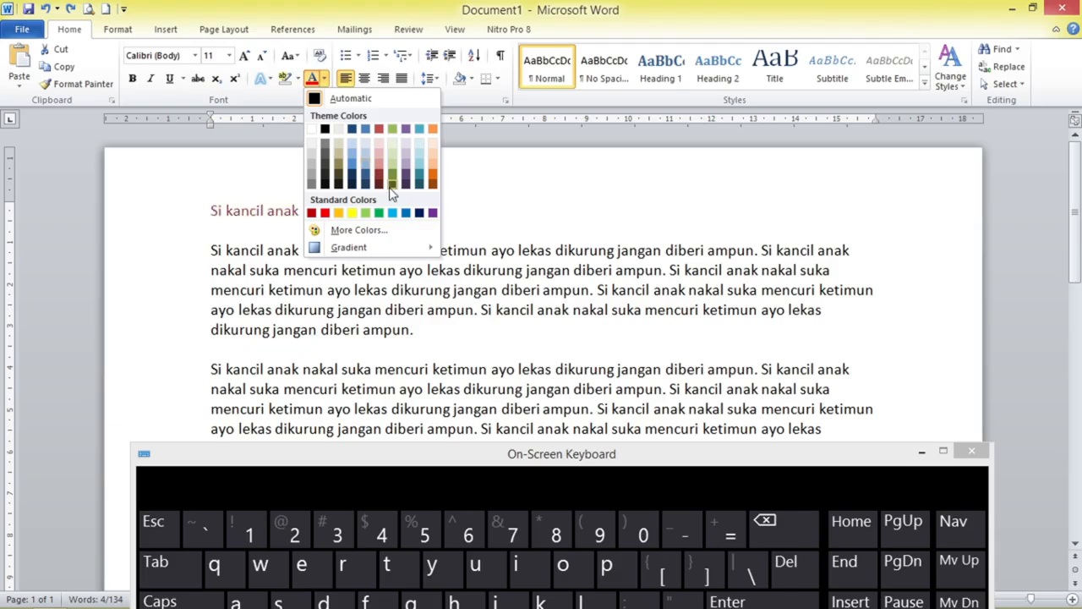
Set the title's font color to the standard light blue and copy its formatting onto the first body paragraph with Format Painter.
left_click(392, 212)
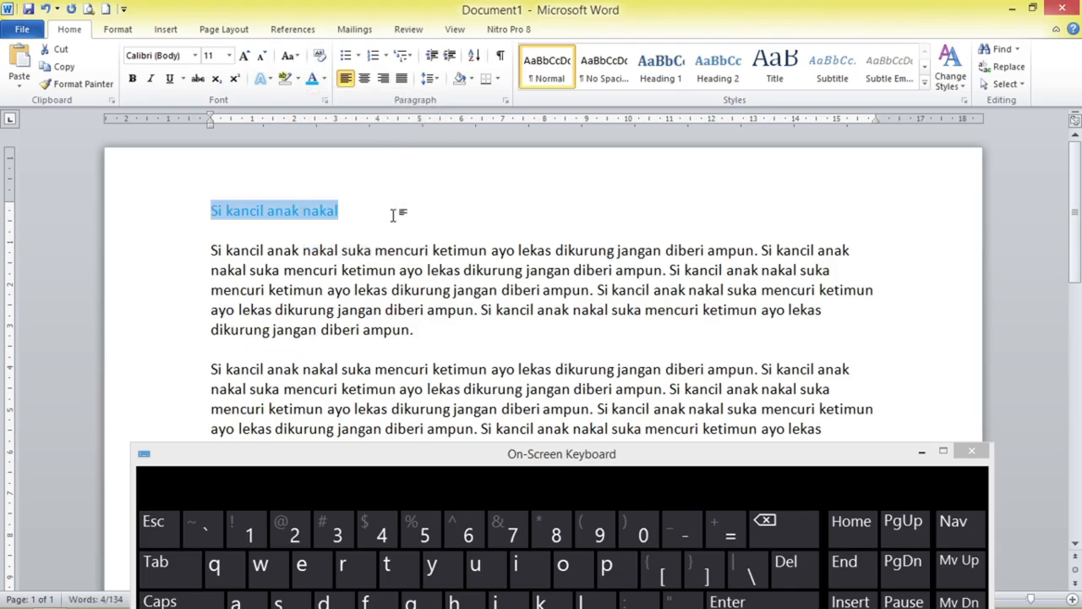
left_click(250, 350)
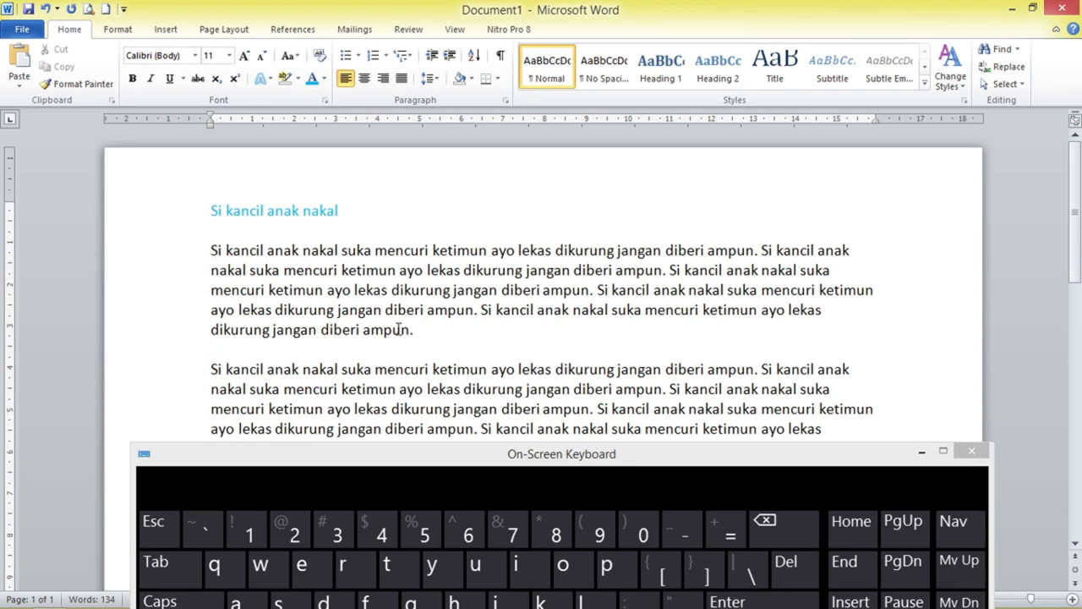
left_click(181, 218)
left_click(78, 83)
left_click_drag(197, 254, 203, 332)
left_click(391, 290)
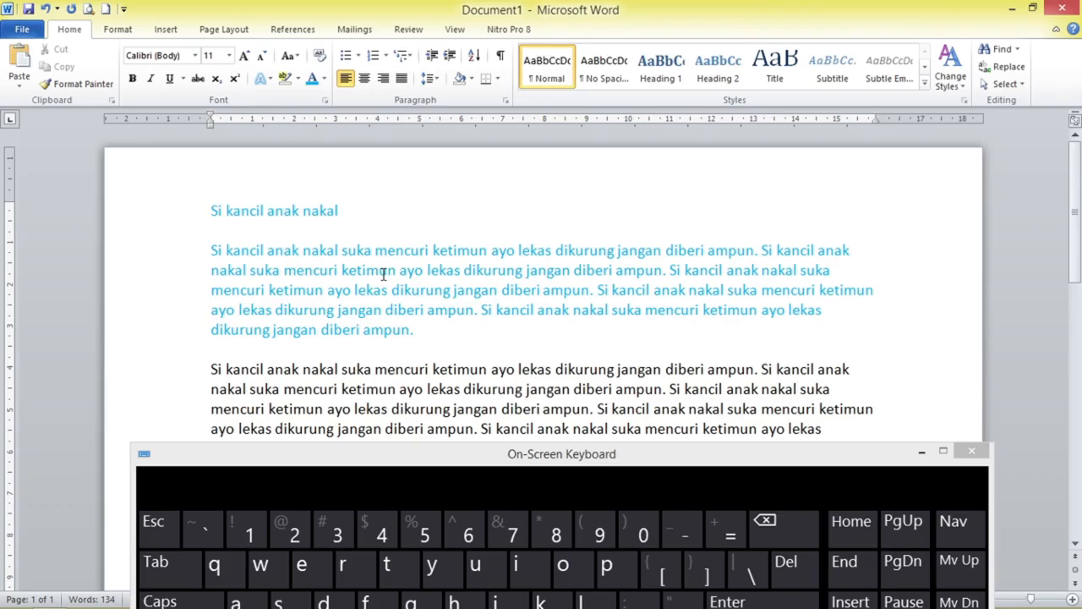
Select the title line and apply the light blue font color to it.
triple_click(556, 246)
key("ctrl+shift+Up")
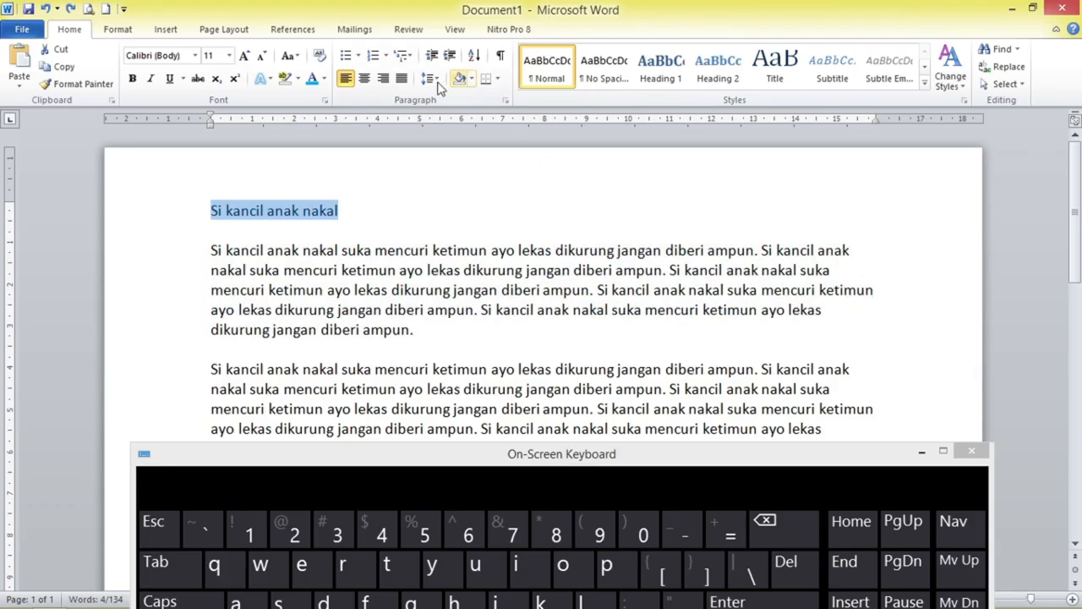
left_click(312, 79)
key("Right")
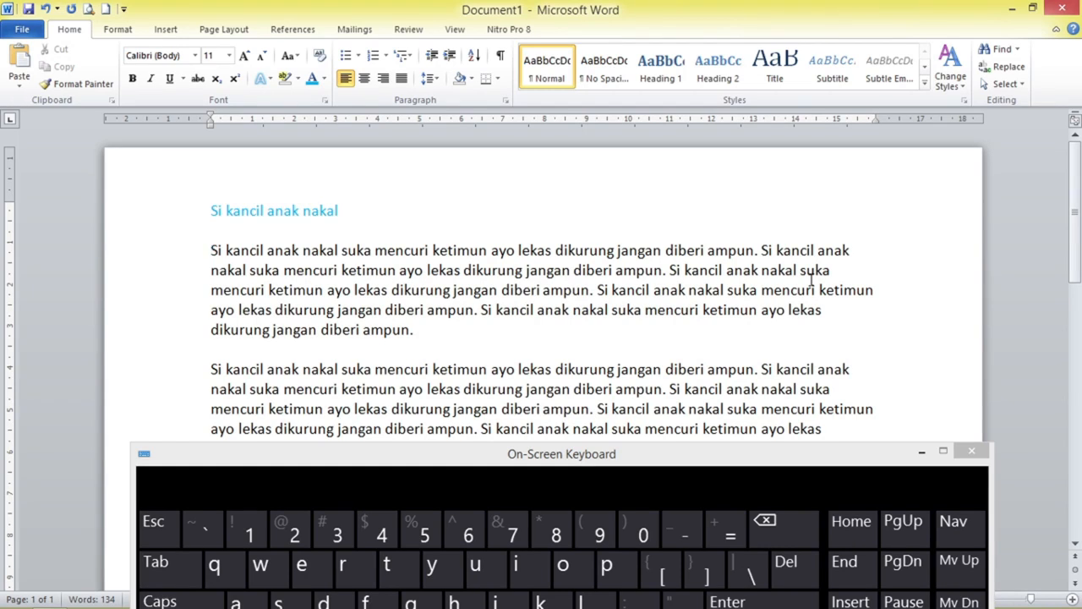
Select the first body paragraph without its paragraph mark and paste the copied title formatting onto it.
key("ctrl+shift+Down")
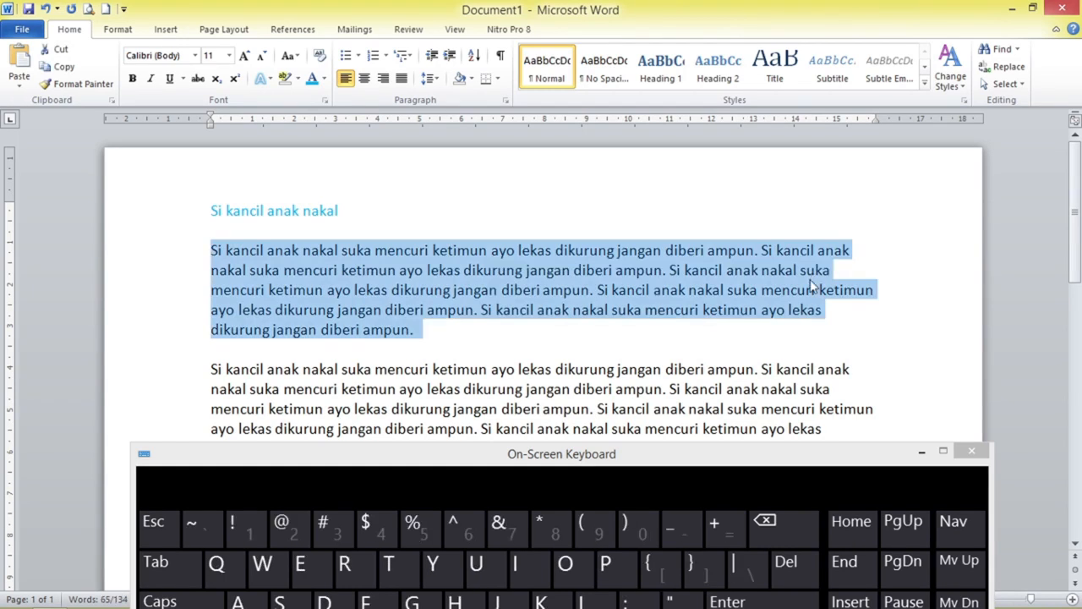
key("shift+Left")
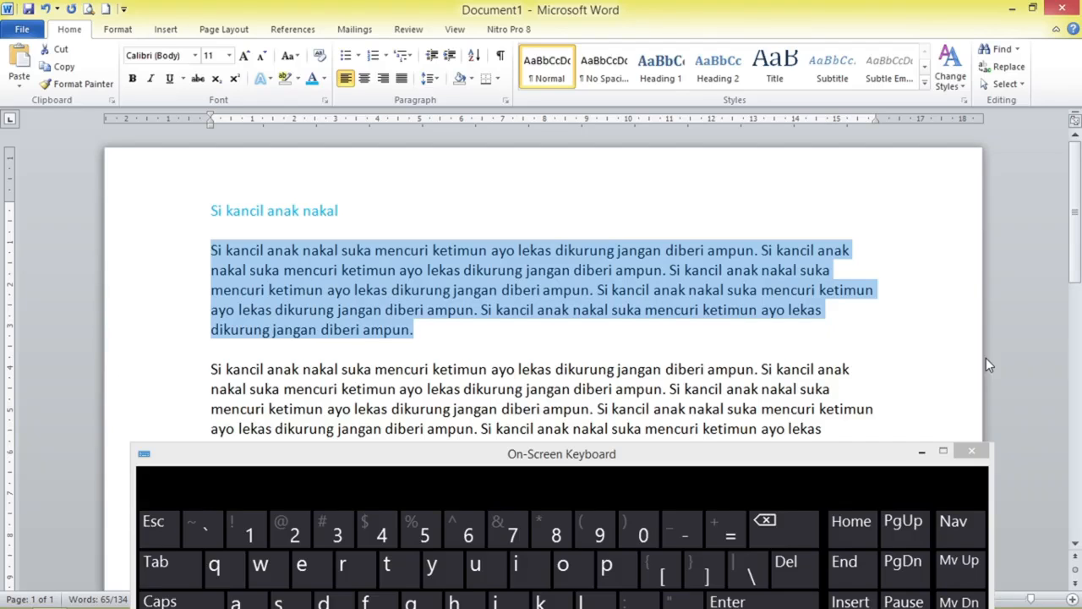
key("ctrl+shift+v")
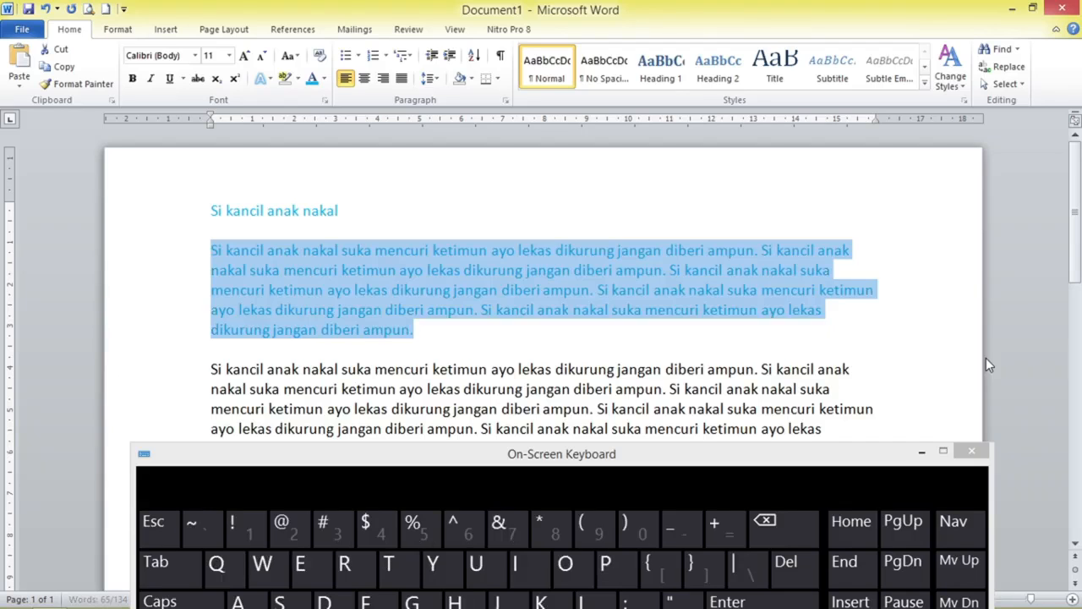
Select the second body paragraph and repeat the format paste so it also takes the title's light blue formatting.
key("Down")
key("Down")
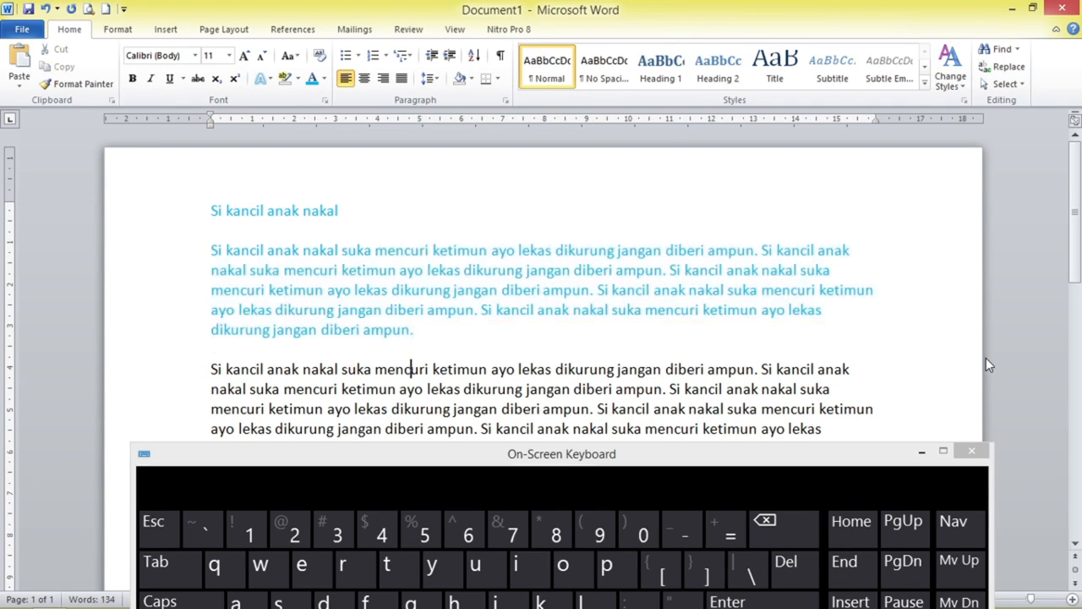
key("Home")
key("ctrl+shift+Down")
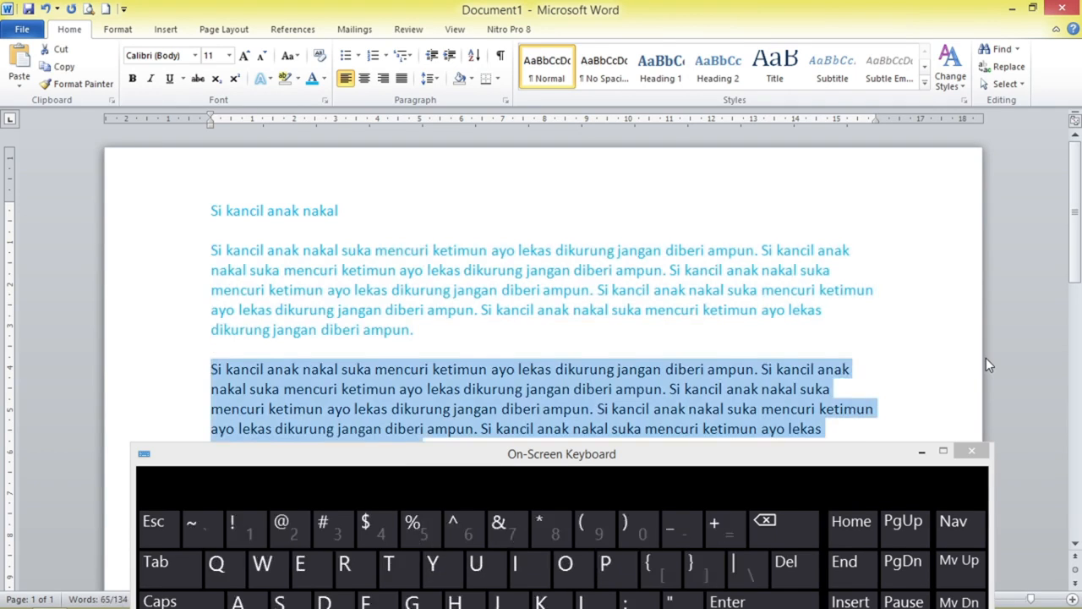
key("F4")
key("Up")
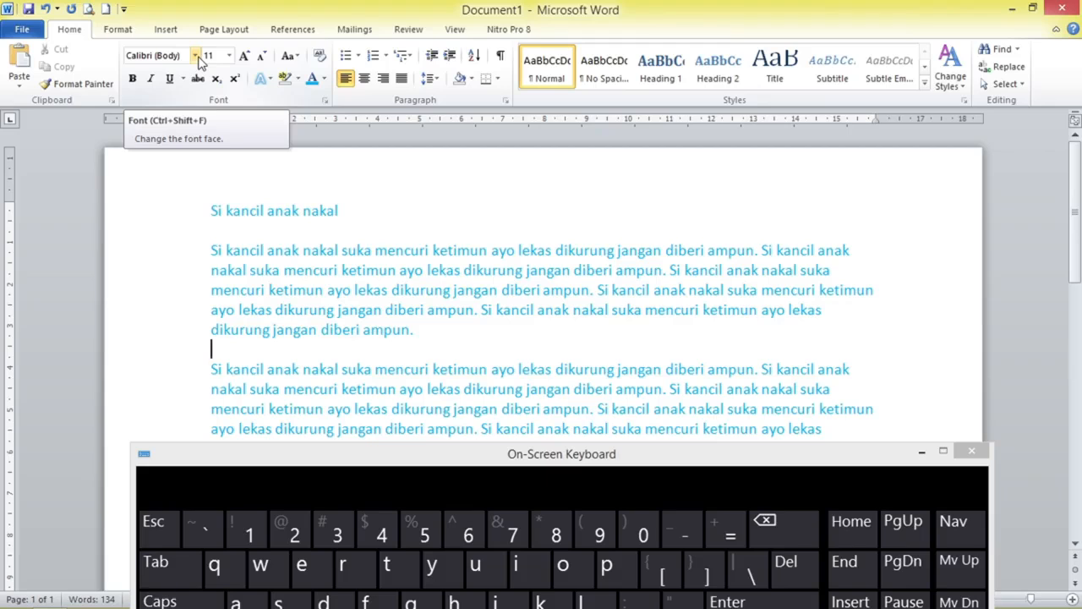
Select the title text and set its font to Historia Script DEMO.
left_click(242, 224)
left_click(187, 212)
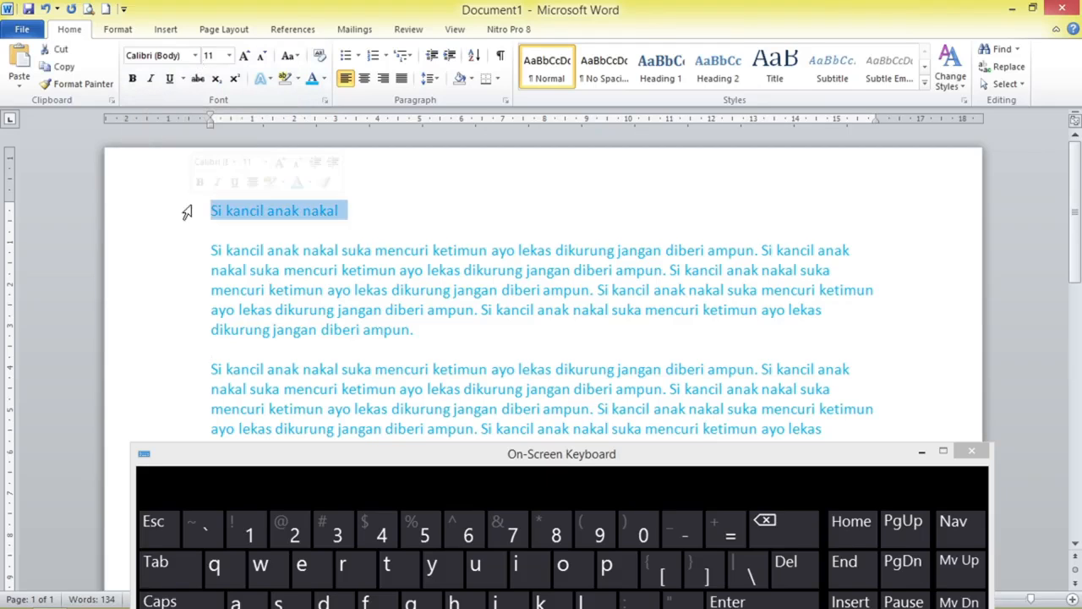
left_click(213, 213)
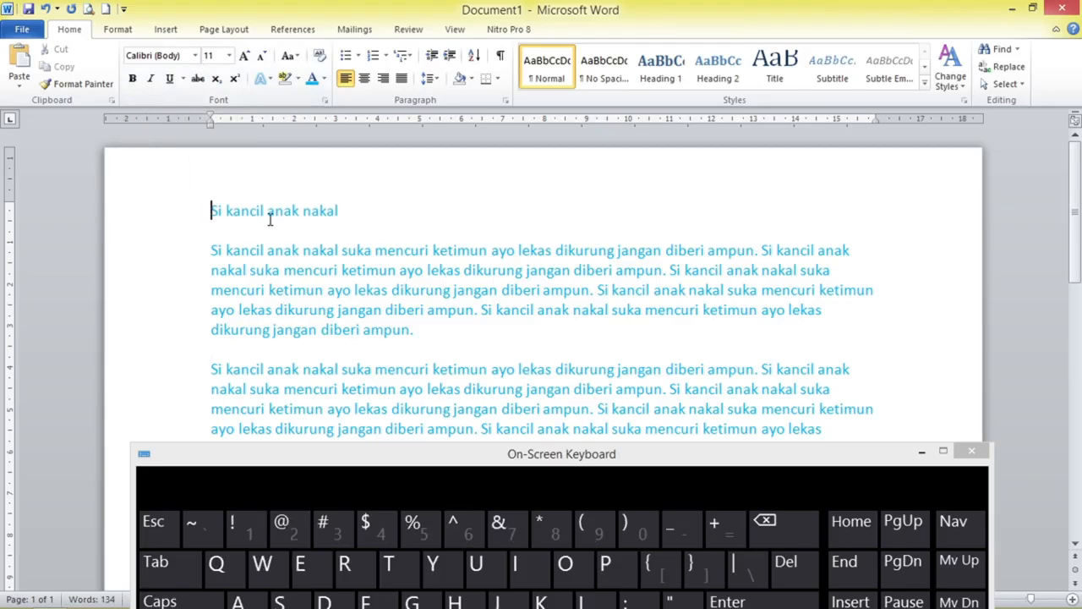
key("shift+End")
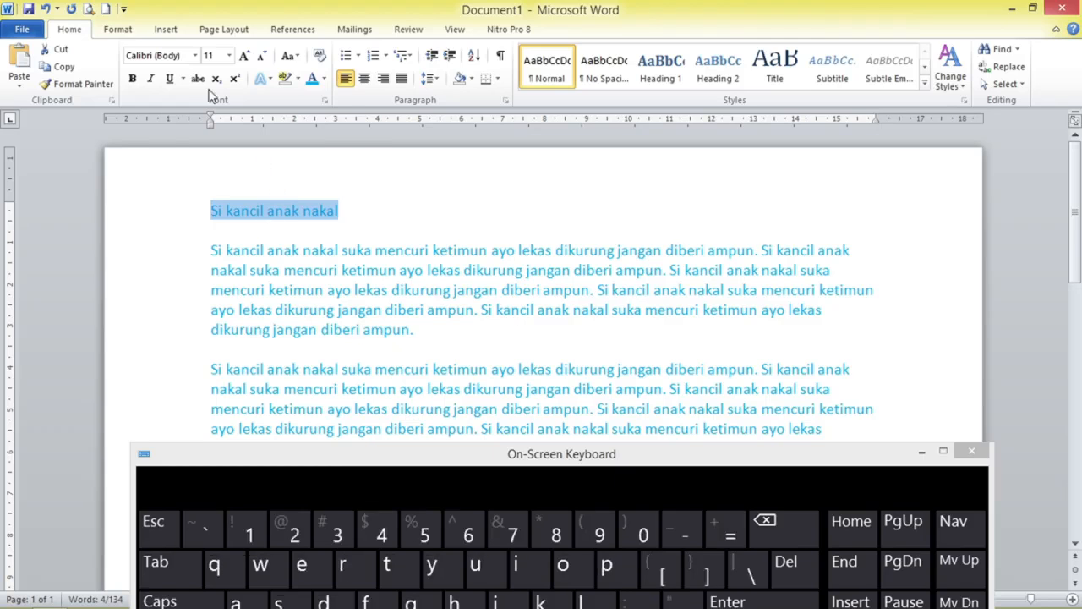
left_click(194, 55)
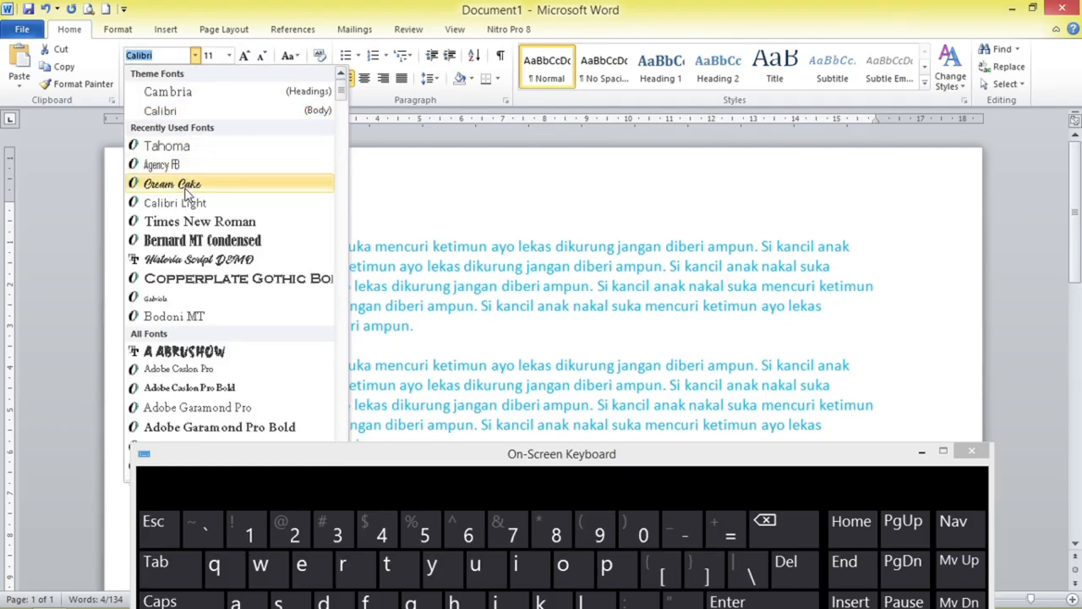
left_click(199, 260)
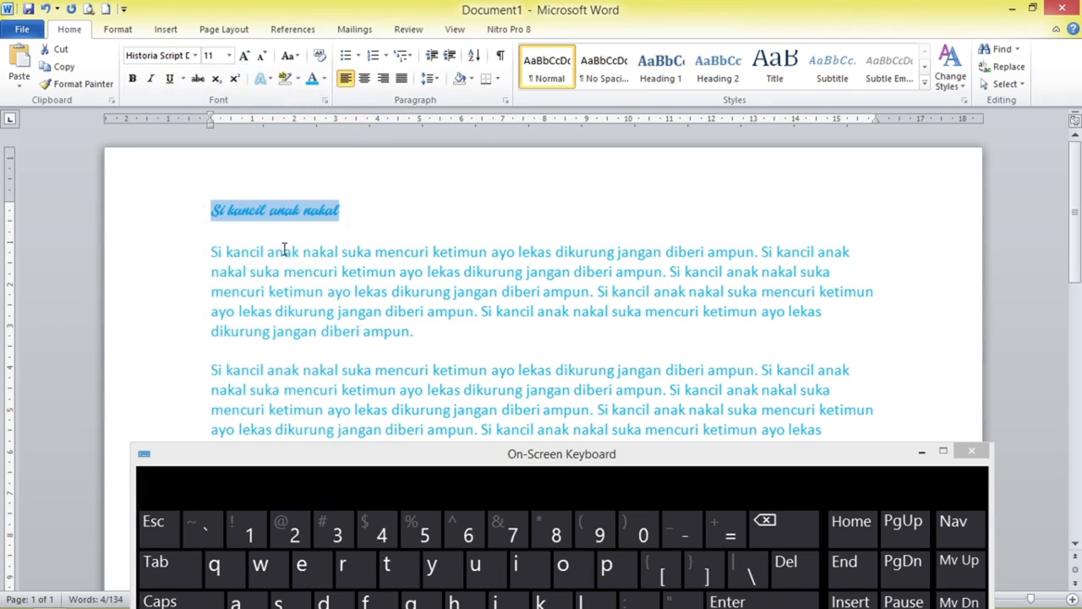
Set the title's font to a Abrushow, and undo both font changes on the title.
left_click(195, 56)
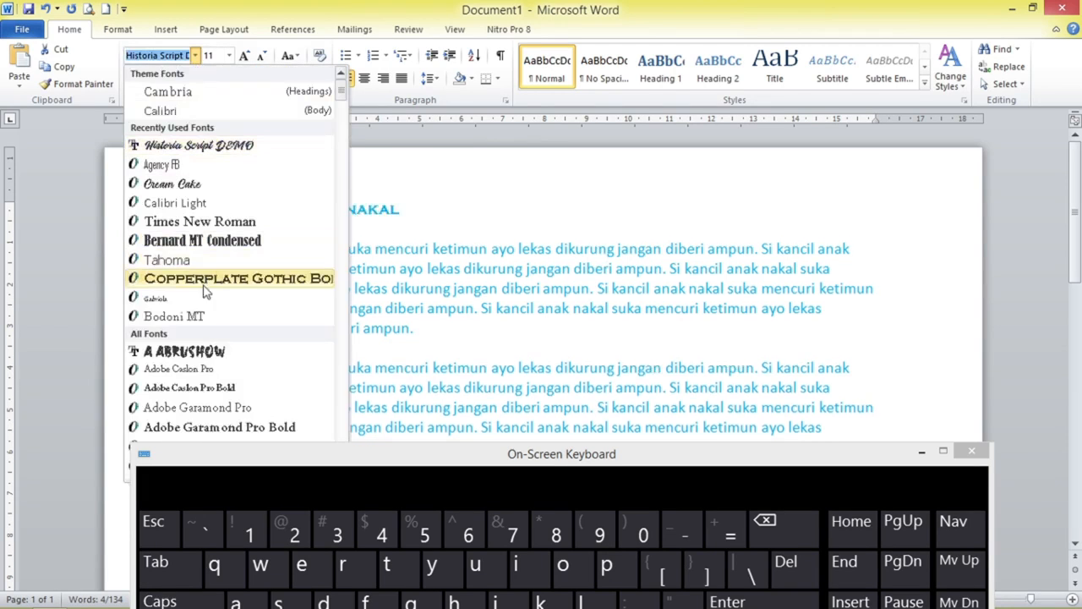
left_click(188, 359)
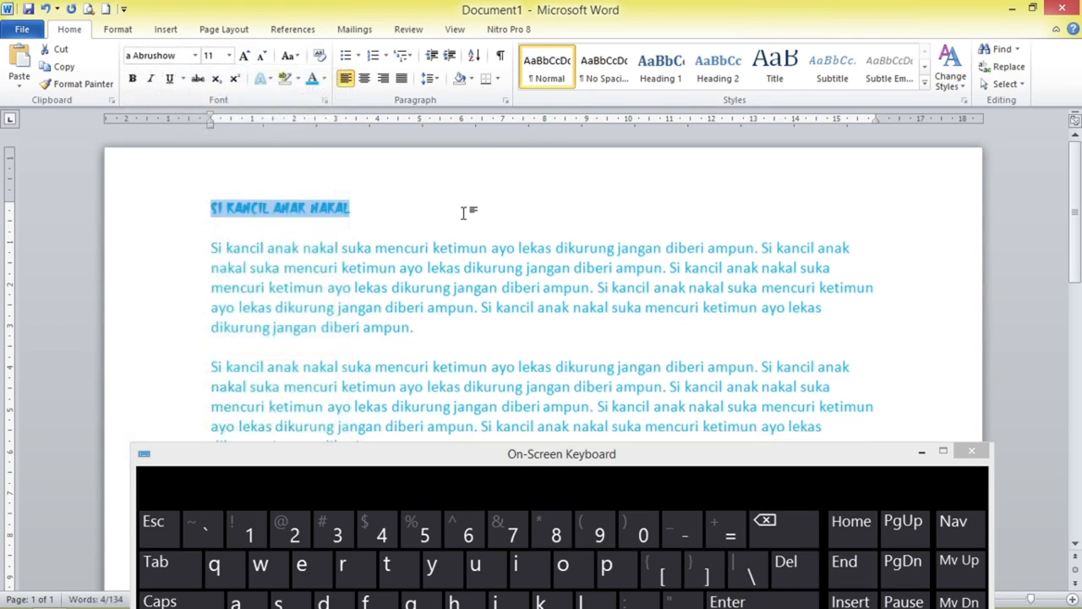
left_click(463, 213)
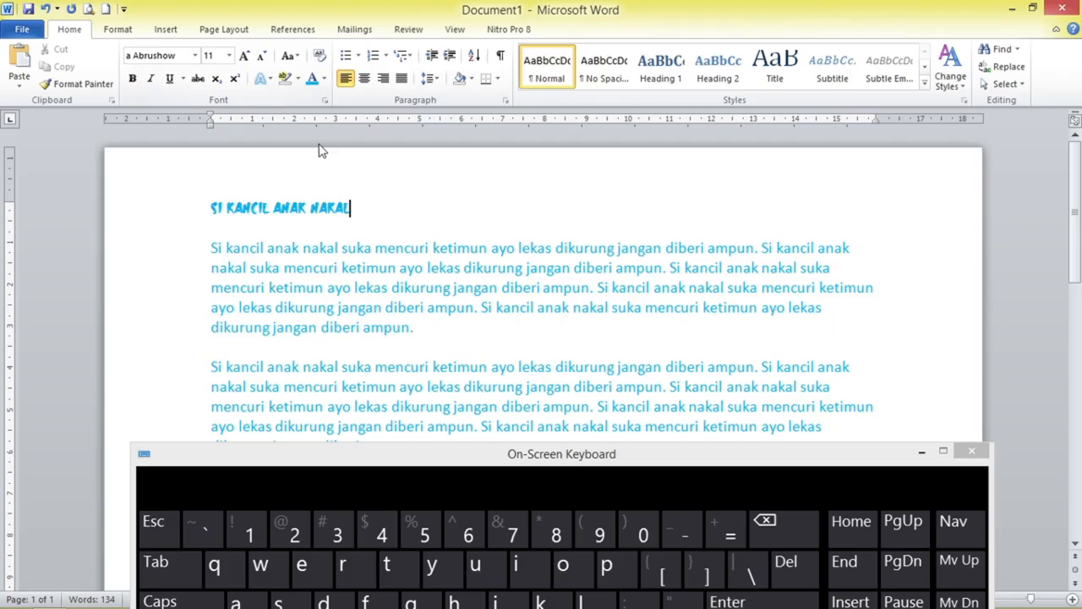
key("ctrl+z")
key("ctrl+z")
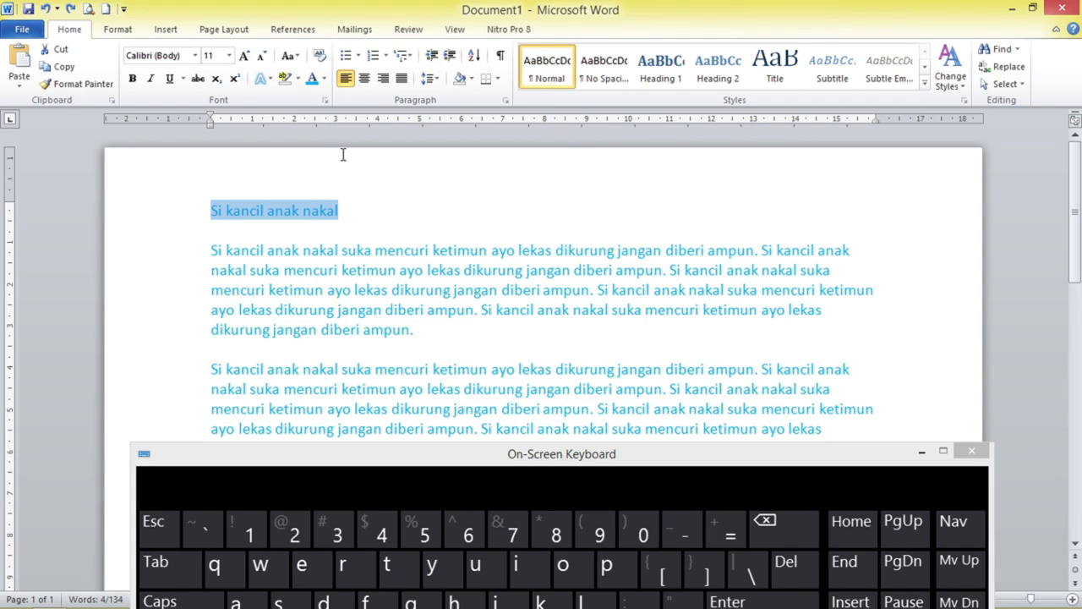
Preview several fonts for the title in the Font dialog and apply Arial Black.
key("ctrl+d")
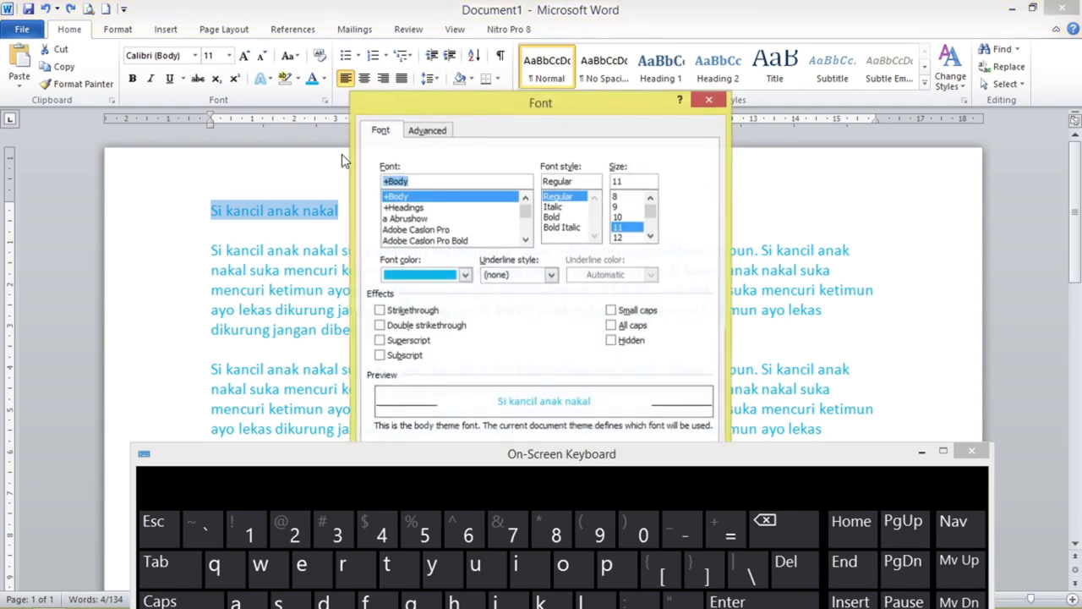
key("Down")
key("Down")
key("Down")
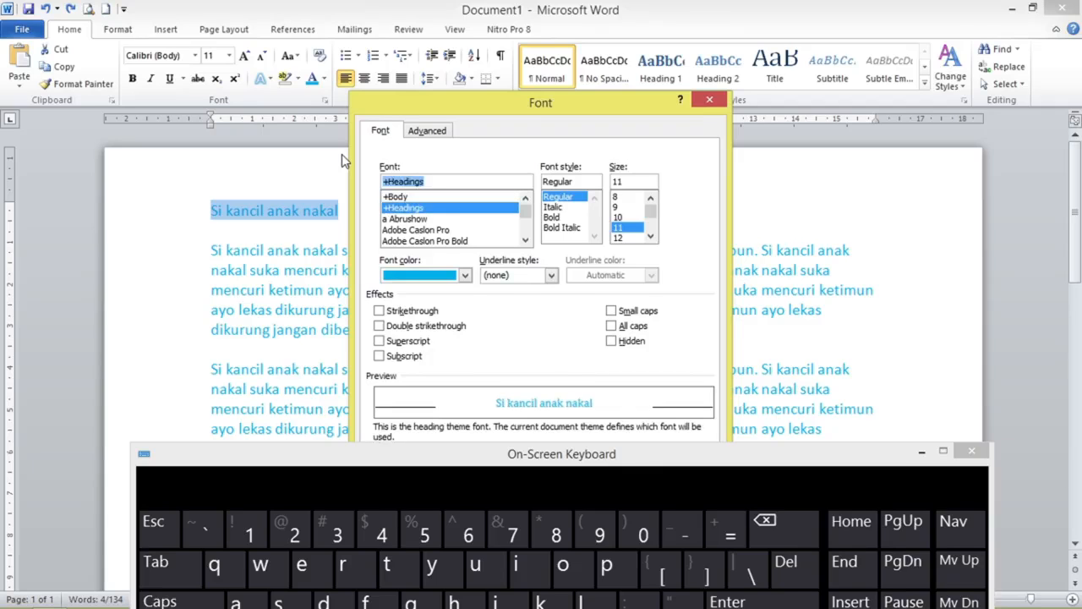
key("Up")
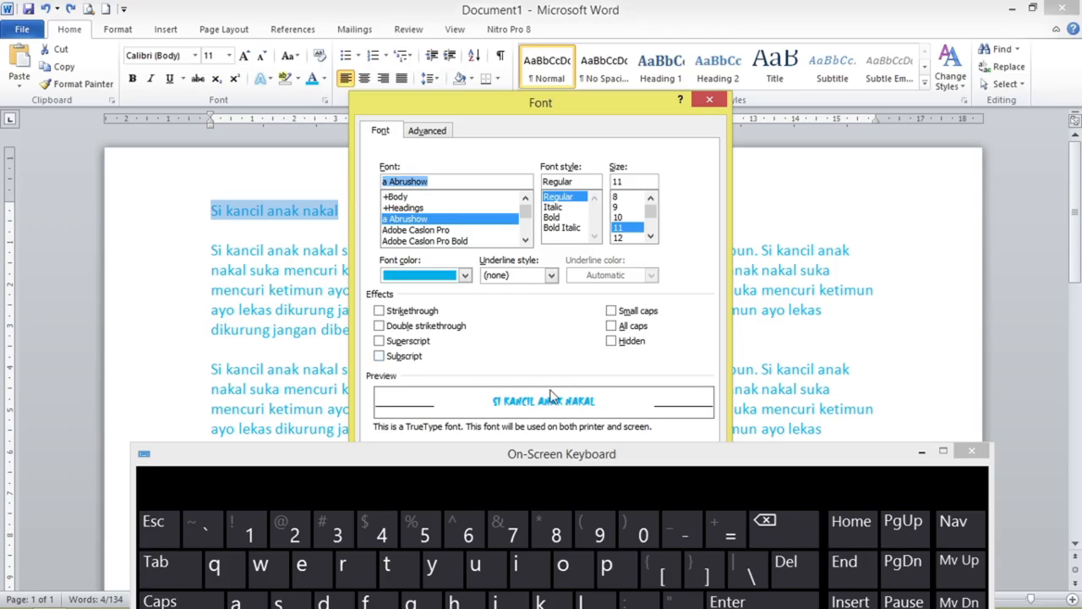
left_click_drag(597, 118, 606, 58)
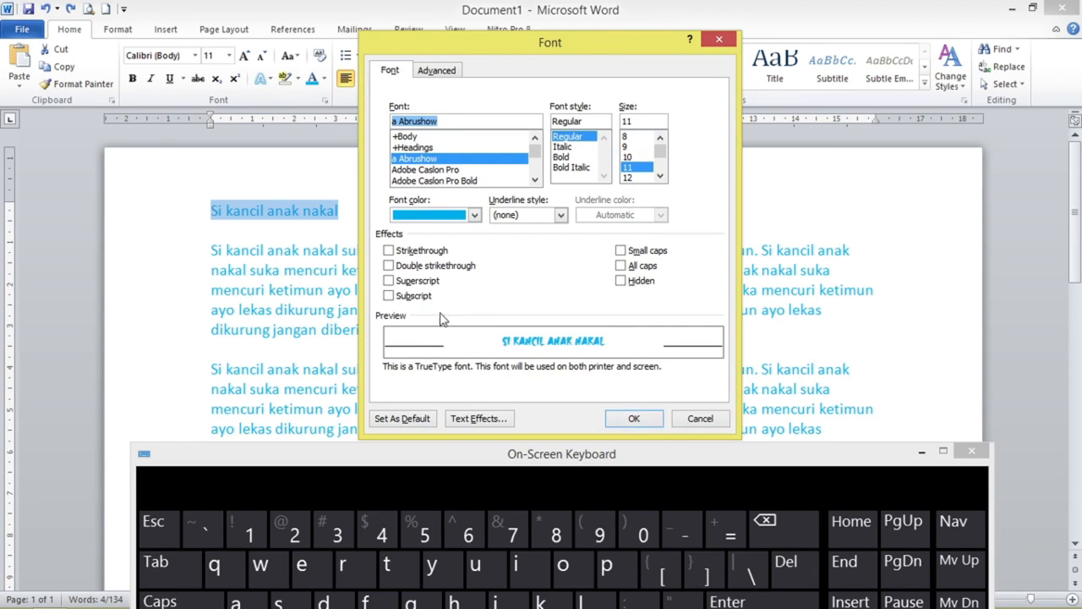
left_click(482, 180)
key("Down")
key("Down")
key("Down")
key("Down")
key("Down")
key("Down")
key("Down")
key("Down")
key("Down")
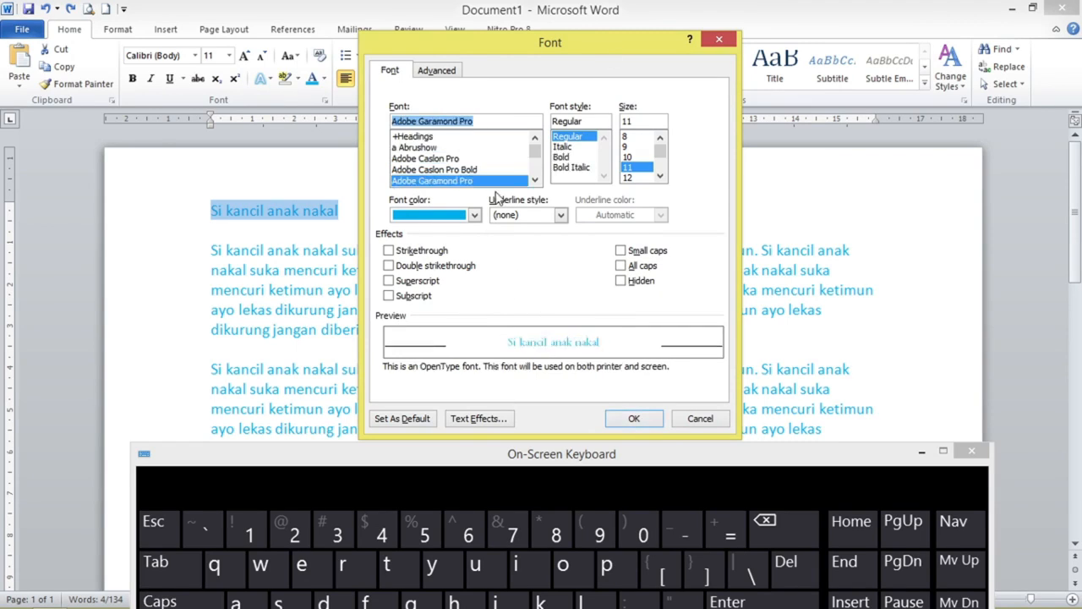
key("Down")
key("Down")
key("Down")
key("Down")
key("Down")
key("Down")
key("Down")
key("Down")
key("Down")
key("Down")
key("Down")
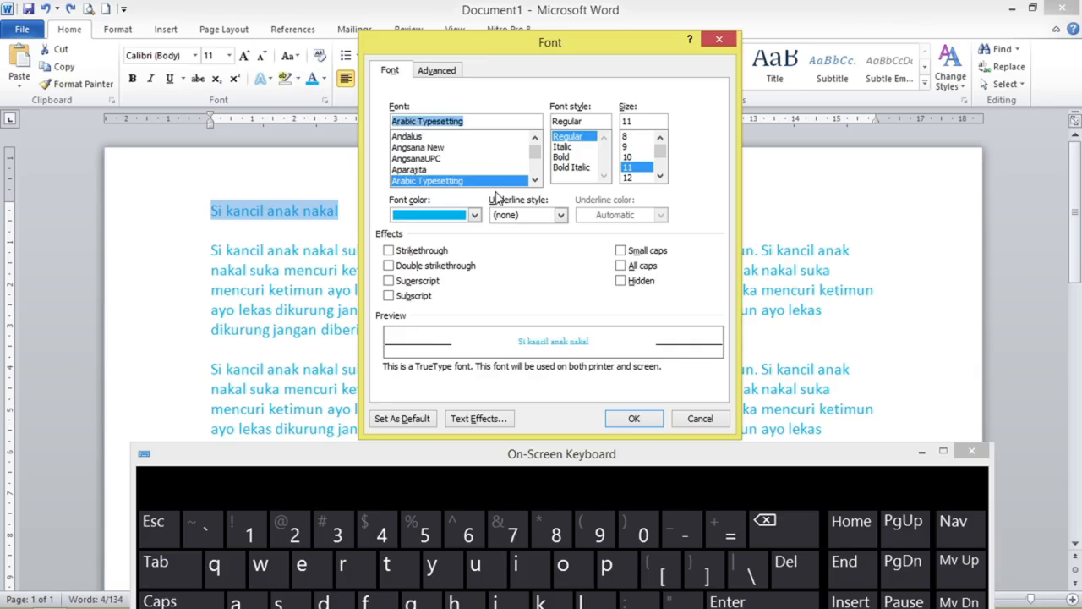
key("Up")
key("Up")
key("Up")
key("Up")
key("Up")
key("Up")
key("Up")
key("Up")
key("Up")
key("Up")
key("Up")
key("Up")
key("Up")
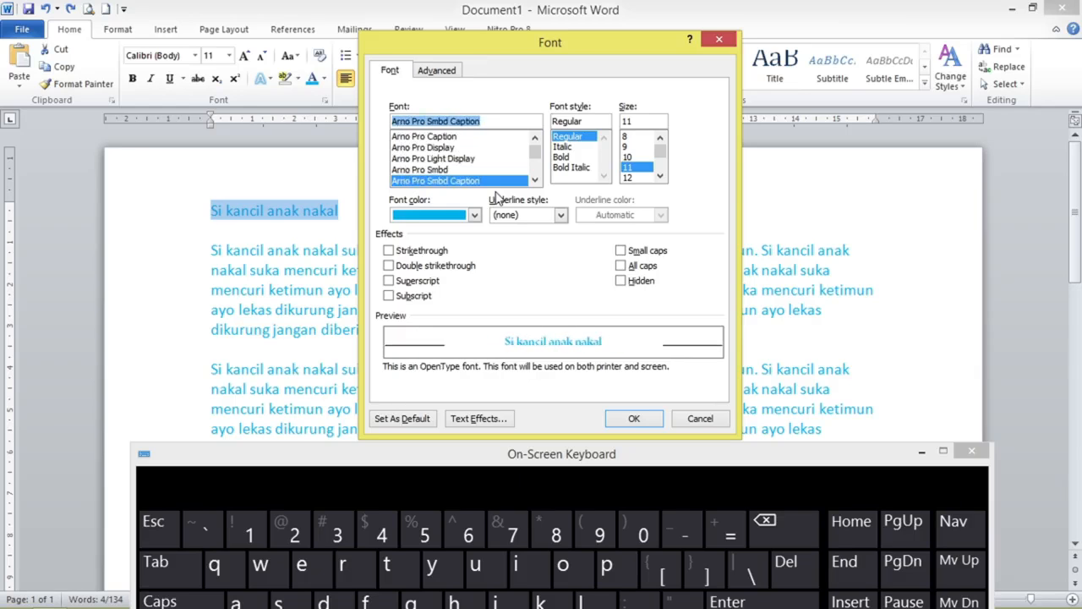
key("Down")
key("Down")
key("Down")
key("Down")
key("Down")
key("Down")
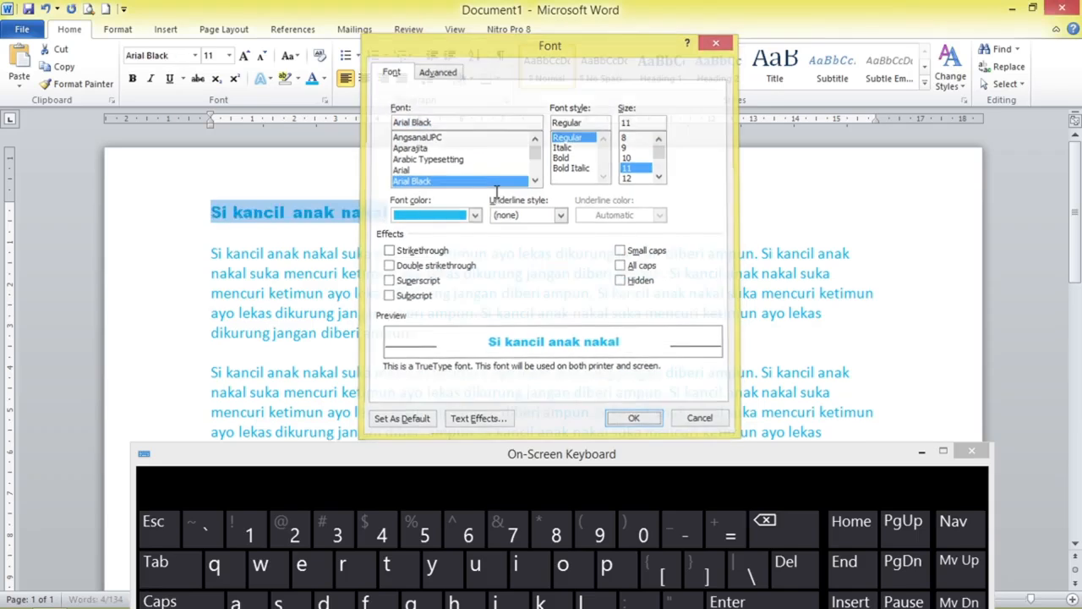
key("Return")
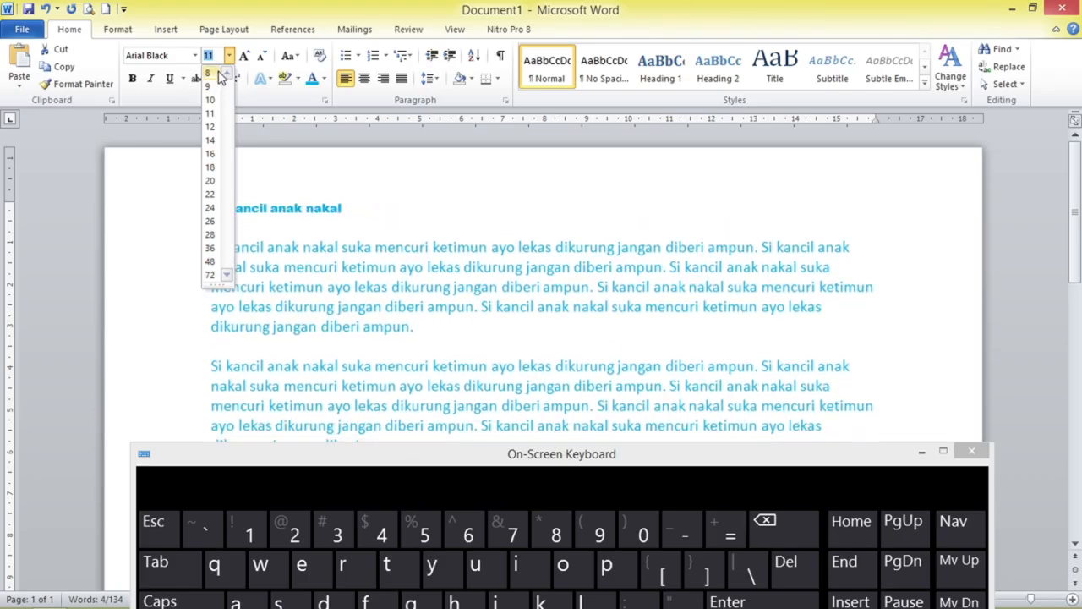
Set the title's font size to 12 and move the on-screen keyboard up so all its keys are visible.
left_click(213, 127)
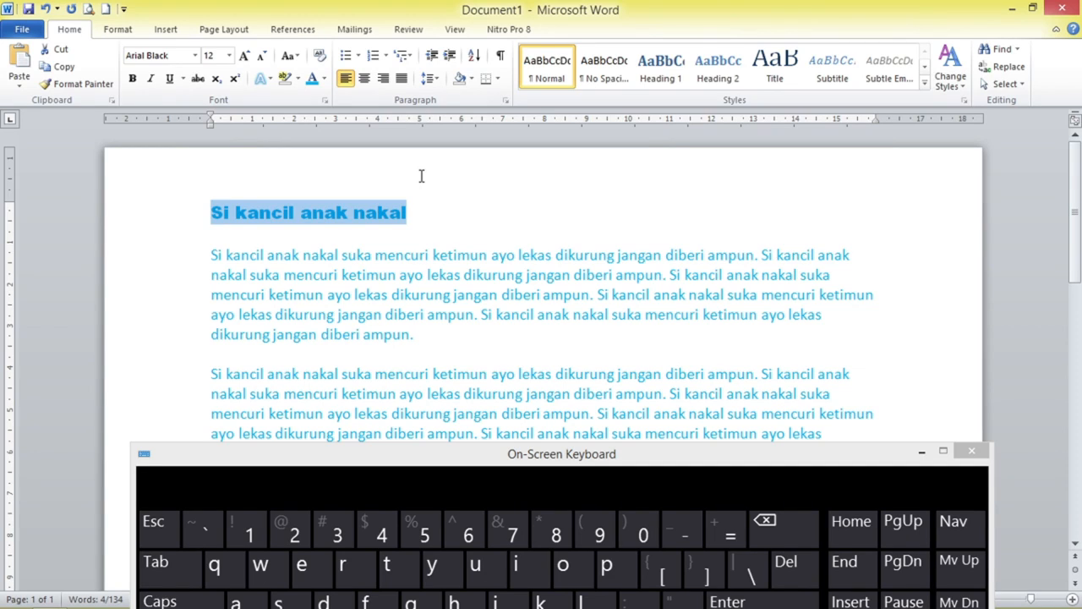
left_click_drag(521, 459, 514, 298)
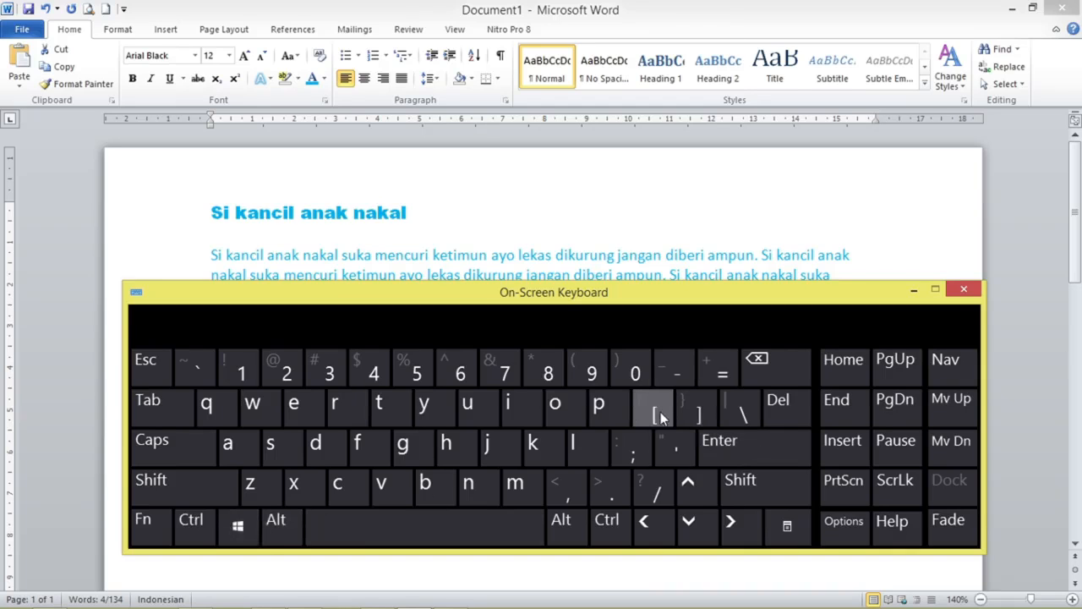
Select the title line and enlarge its font size in one-point increments up to 115.
left_click(207, 214)
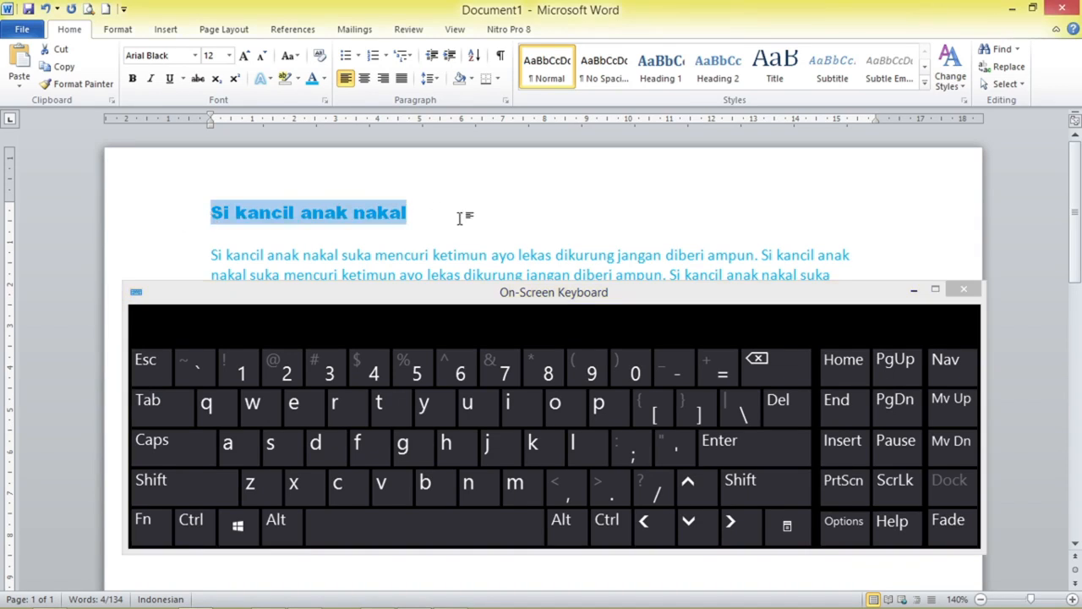
key("ctrl+bracketright")
key("ctrl+bracketright")
key("ctrl+bracketright")
key("ctrl+bracketright")
key("ctrl+bracketright")
key("ctrl+bracketright")
key("ctrl+bracketright")
key("ctrl+bracketright")
key("ctrl+bracketright")
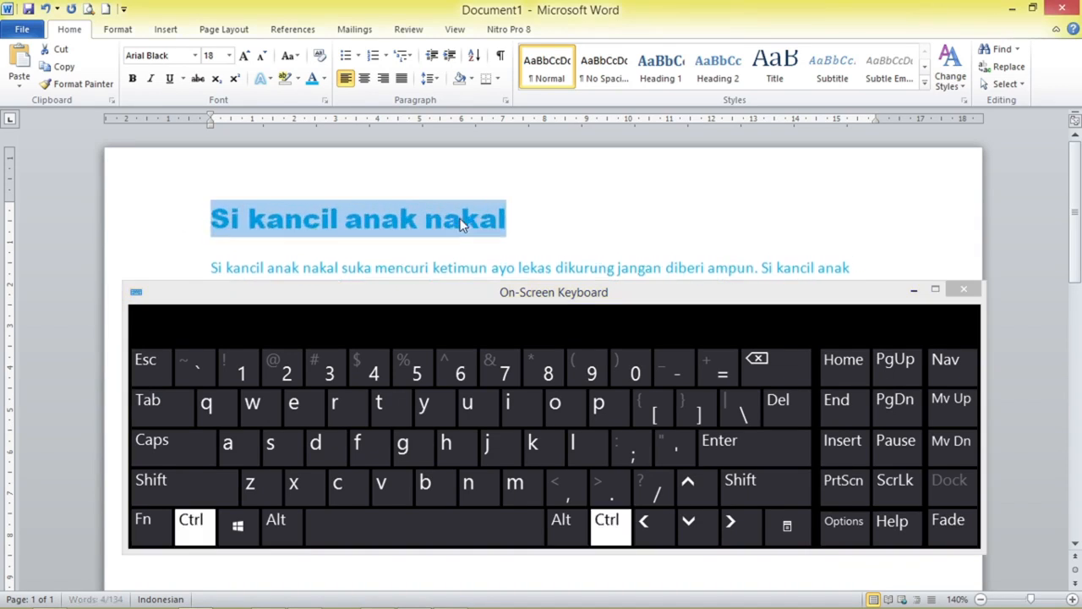
key("ctrl+bracketright")
key("ctrl+bracketright")
key("ctrl+bracketright")
key("ctrl+bracketright")
key("ctrl+bracketright")
key("ctrl+bracketright")
key("ctrl+bracketright")
key("ctrl+bracketright")
key("ctrl+bracketright")
key("ctrl+bracketright")
key("ctrl+bracketright")
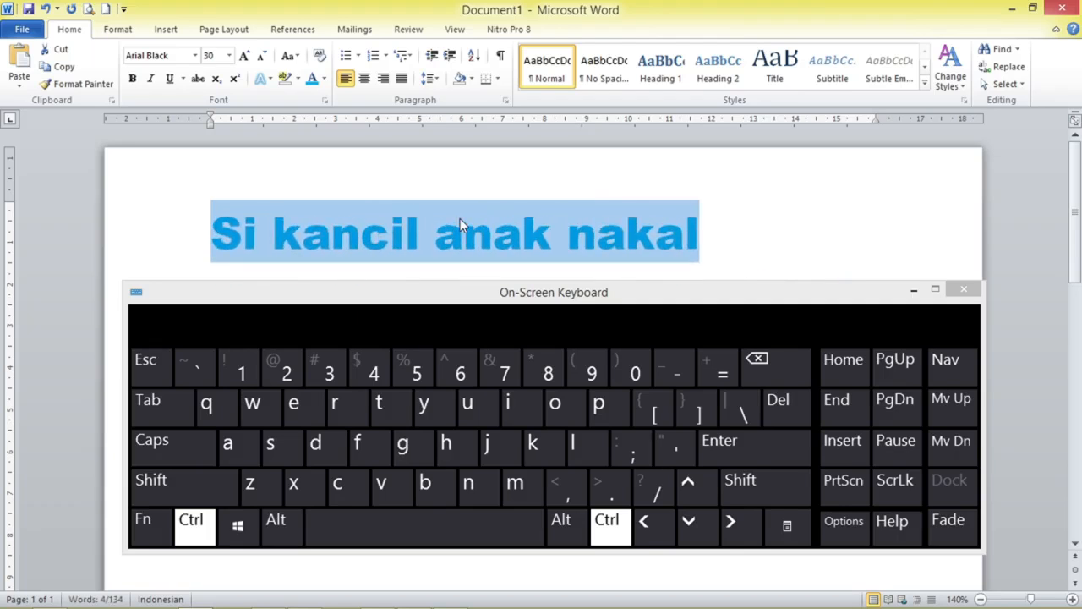
key("ctrl+bracketright")
key("ctrl+bracketright")
key("ctrl+bracketright")
key("ctrl+bracketright")
key("ctrl+bracketright")
key("ctrl+bracketright")
key("ctrl+bracketright")
key("ctrl+bracketright")
key("ctrl+bracketright")
key("ctrl+bracketright")
key("ctrl+bracketright")
key("ctrl+bracketright")
key("ctrl+bracketright")
key("ctrl+bracketright")
key("ctrl+bracketright")
key("ctrl+bracketright")
key("ctrl+bracketright")
key("ctrl+bracketright")
key("ctrl+bracketright")
key("ctrl+bracketright")
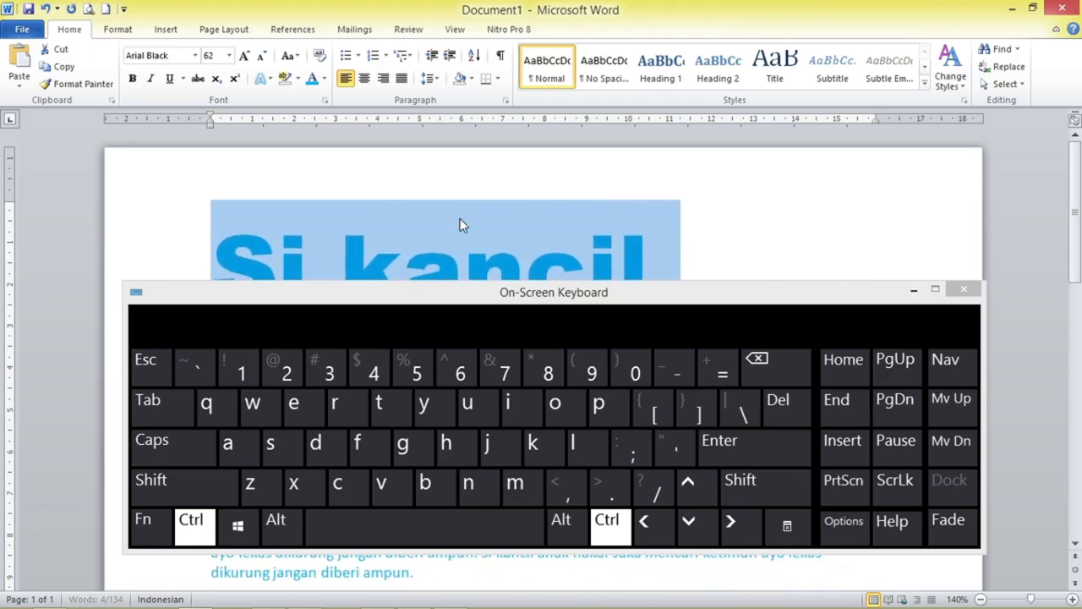
key("ctrl+bracketright")
key("ctrl+bracketright")
key("ctrl+bracketright")
key("ctrl+bracketright")
key("ctrl+bracketright")
key("ctrl+bracketright")
key("ctrl+bracketright")
key("ctrl+bracketright")
key("ctrl+bracketright")
key("ctrl+bracketright")
key("ctrl+bracketright")
key("ctrl+bracketright")
key("ctrl+bracketright")
key("ctrl+bracketright")
key("ctrl+bracketright")
key("ctrl+bracketright")
key("ctrl+bracketright")
key("ctrl+bracketright")
key("ctrl+bracketright")
key("ctrl+bracketright")
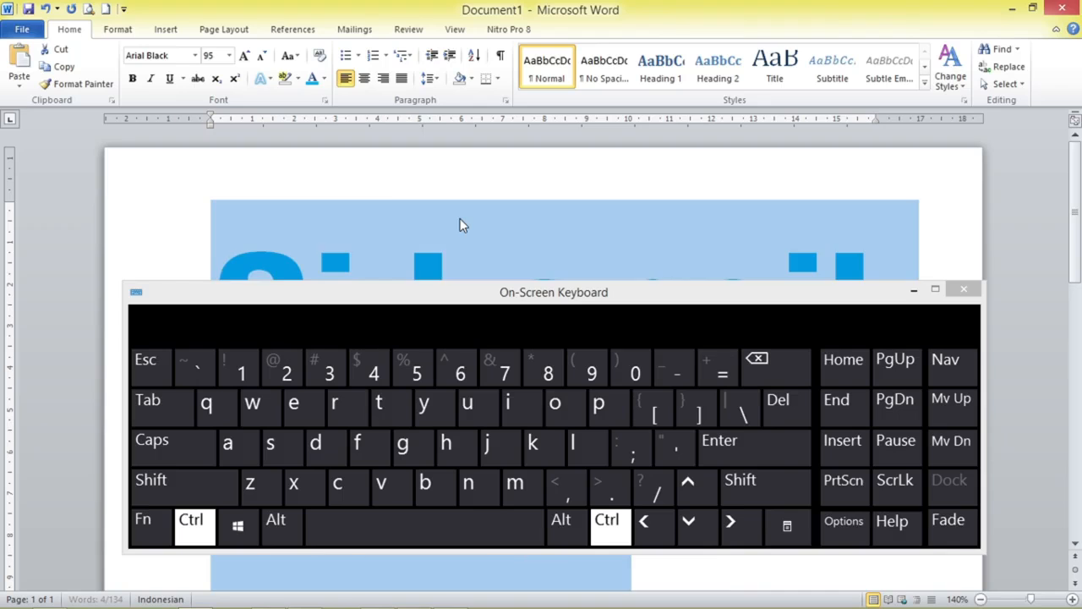
key("ctrl+bracketright")
key("ctrl+bracketright")
key("ctrl+bracketright")
key("ctrl+bracketright")
key("ctrl+bracketright")
key("ctrl+bracketright")
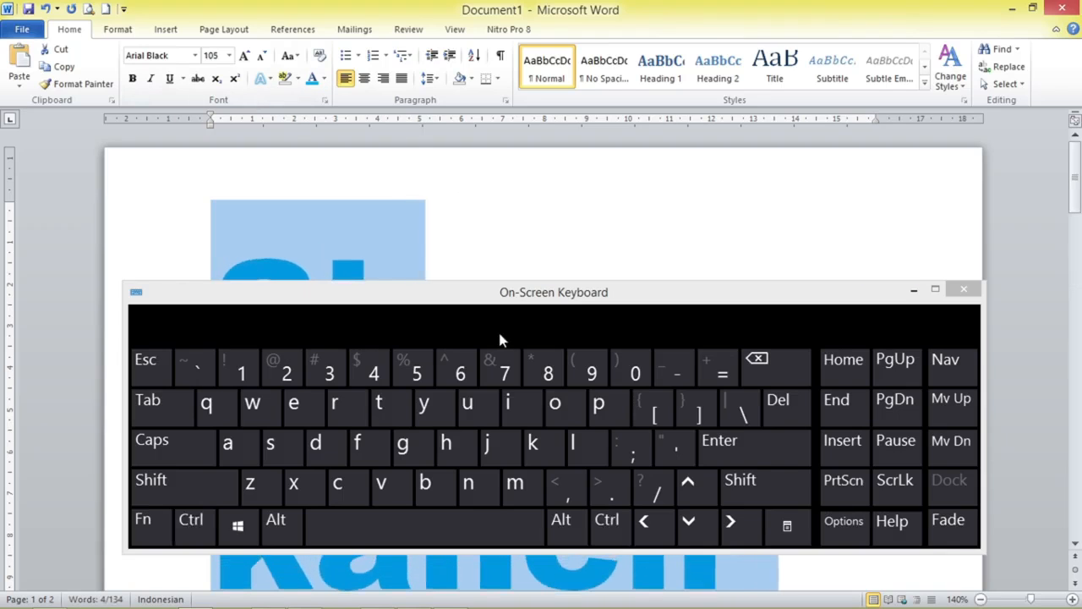
key("ctrl+bracketright")
key("ctrl+bracketright")
key("ctrl+bracketright")
key("ctrl+bracketright")
key("ctrl+bracketright")
key("ctrl+bracketright")
key("ctrl+bracketright")
key("ctrl+bracketright")
key("ctrl+bracketright")
key("ctrl+bracketright")
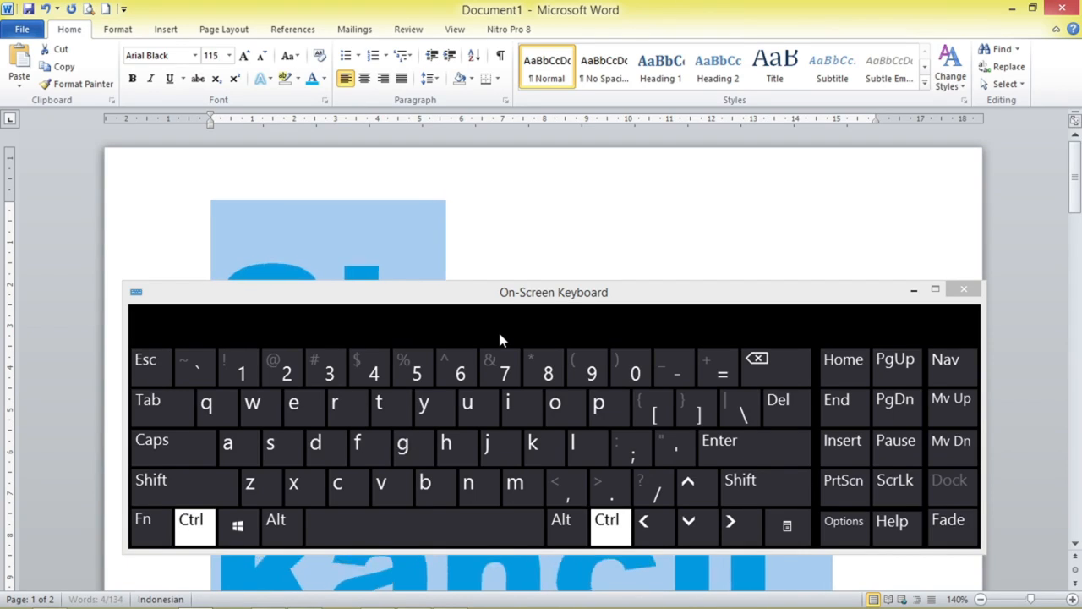
Shrink the selected title's font size in one-point decrements down to 1.
key("ctrl")
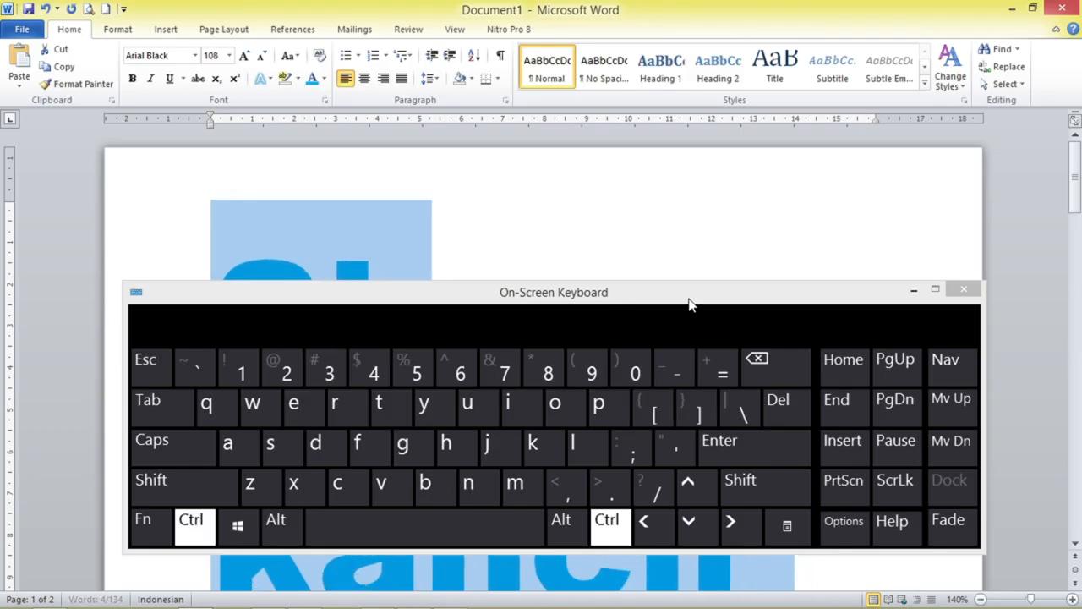
key("ctrl+bracketleft")
key("ctrl+bracketleft")
key("ctrl+bracketleft")
key("ctrl+bracketleft")
key("ctrl+bracketleft")
key("ctrl+bracketleft")
key("ctrl+bracketleft")
key("ctrl+bracketleft")
key("ctrl+bracketleft")
key("ctrl+bracketleft")
key("ctrl+bracketleft")
key("ctrl+bracketleft")
key("ctrl+bracketleft")
key("ctrl+bracketleft")
key("ctrl+bracketleft")
key("ctrl+bracketleft")
key("ctrl+bracketleft")
key("ctrl+bracketleft")
key("ctrl+bracketleft")
key("ctrl+bracketleft")
key("ctrl+bracketleft")
key("ctrl+bracketleft")
key("ctrl+bracketleft")
key("ctrl+bracketleft")
key("ctrl+bracketleft")
key("ctrl+bracketleft")
key("ctrl+bracketleft")
key("ctrl+bracketleft")
key("ctrl+bracketleft")
key("ctrl+bracketleft")
key("ctrl+bracketleft")
key("ctrl+bracketleft")
key("ctrl+bracketleft")
key("ctrl+bracketleft")
key("ctrl+bracketleft")
key("ctrl+bracketleft")
key("ctrl+bracketleft")
key("ctrl+bracketleft")
key("ctrl+bracketleft")
key("ctrl+bracketleft")
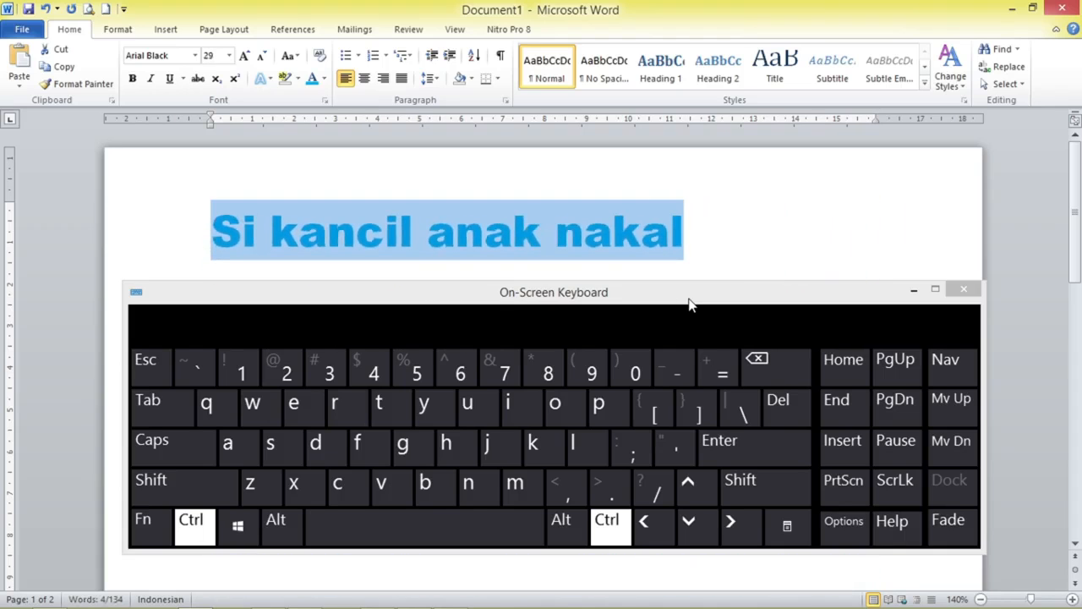
key("ctrl+bracketleft")
key("ctrl+bracketleft")
key("ctrl+bracketleft")
key("ctrl+bracketleft")
key("ctrl+bracketleft")
key("ctrl+bracketleft")
key("ctrl+bracketleft")
key("ctrl+bracketleft")
key("ctrl+bracketleft")
key("ctrl+bracketleft")
key("ctrl+bracketleft")
key("ctrl+bracketleft")
key("ctrl+bracketleft")
key("ctrl+bracketleft")
key("ctrl+bracketleft")
key("ctrl+bracketleft")
key("ctrl+bracketleft")
key("ctrl+bracketleft")
key("ctrl+bracketleft")
key("ctrl+bracketleft")
key("ctrl+bracketleft")
key("ctrl+bracketleft")
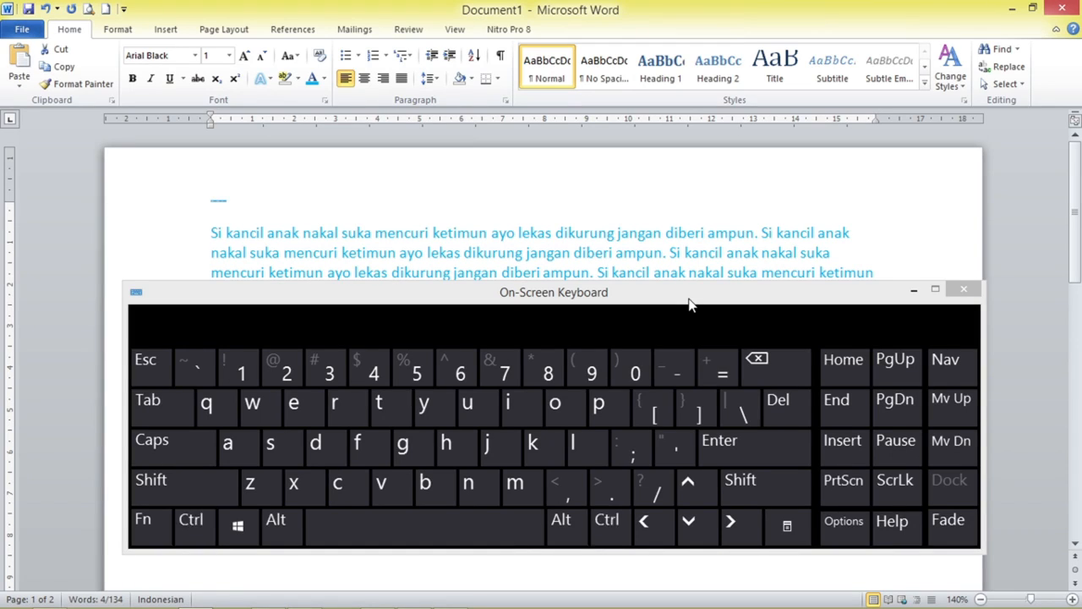
Enlarge the selected title's font size point by point to 16.
key("ctrl+bracketright")
key("ctrl+bracketright")
key("ctrl+bracketright")
key("ctrl+bracketright")
key("ctrl+bracketright")
key("ctrl+bracketright")
key("ctrl+bracketright")
key("ctrl+bracketright")
key("ctrl+bracketright")
key("ctrl+bracketright")
key("ctrl+bracketright")
key("ctrl+bracketright")
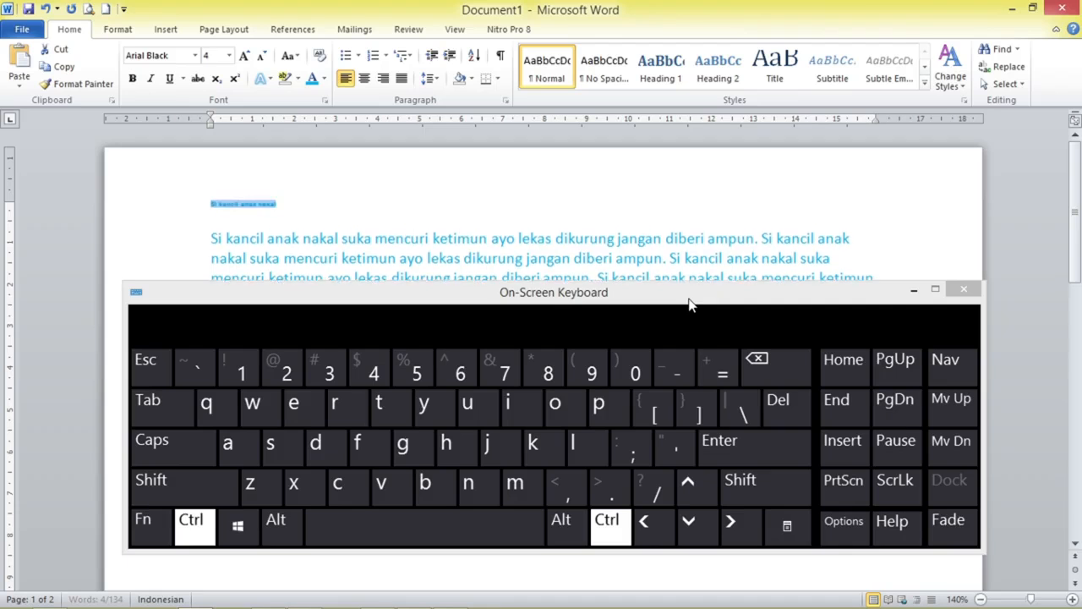
key("ctrl+bracketright")
key("ctrl+bracketright")
key("ctrl+bracketright")
key("ctrl+bracketright")
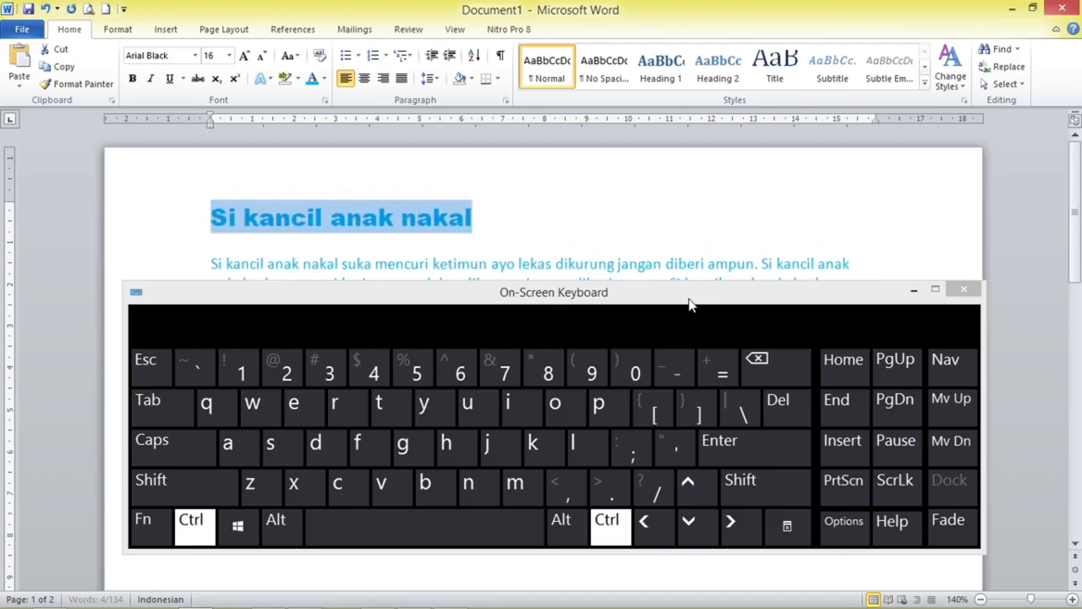
key("ctrl+bracketleft")
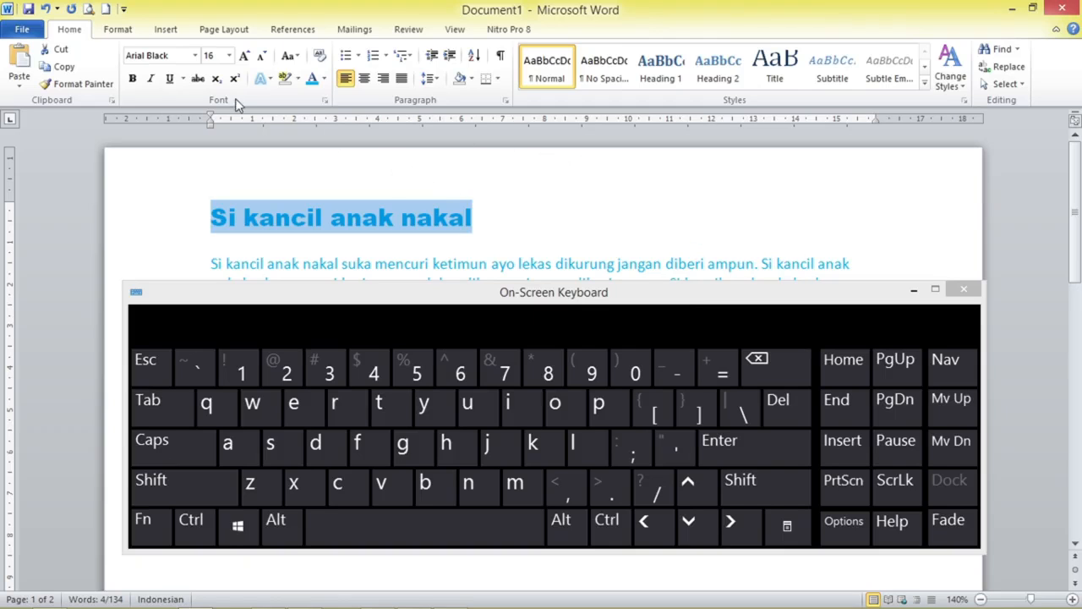
Set the selected title's font to Times New Roman at size 12 with regular weight.
left_click(132, 83)
left_click(195, 56)
left_click(186, 154)
left_click(224, 55)
type("12")
key("Return")
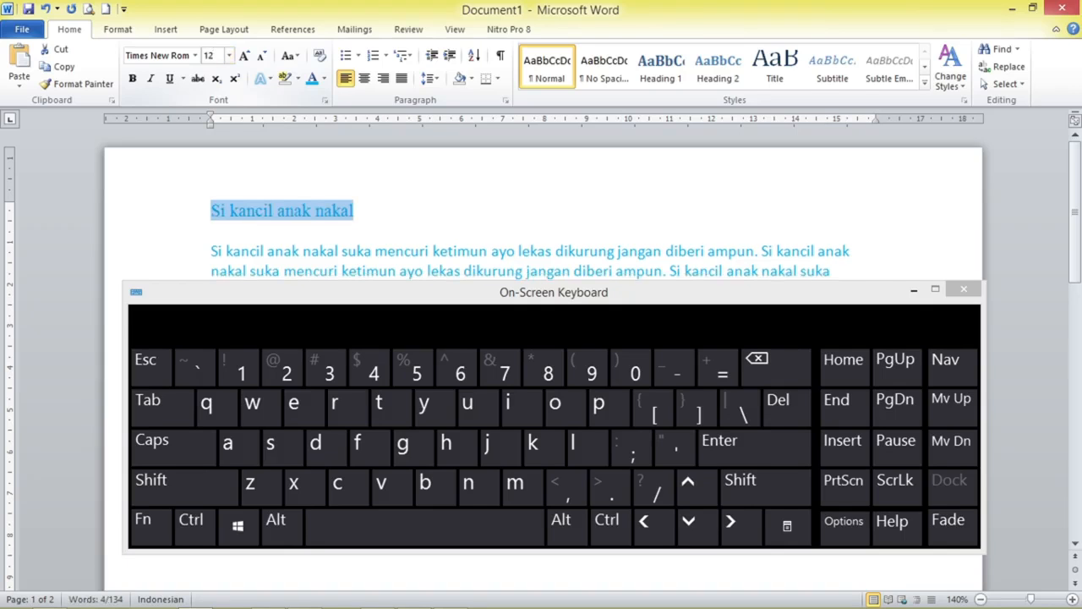
Apply bold, italic and underline to the selected title and clear the selection.
left_click(133, 78)
left_click(150, 79)
left_click(169, 78)
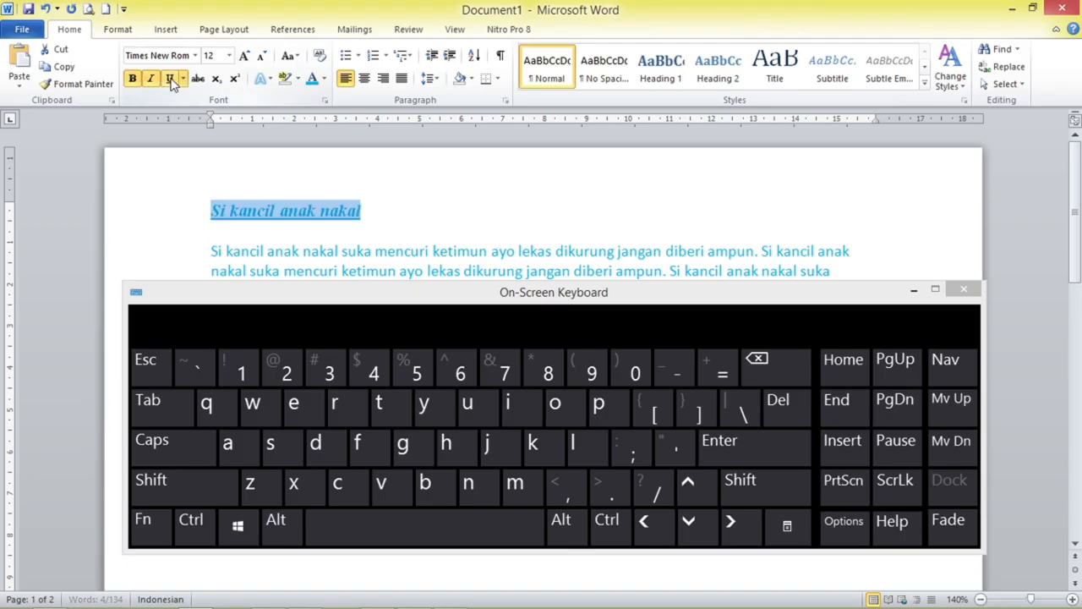
left_click(296, 175)
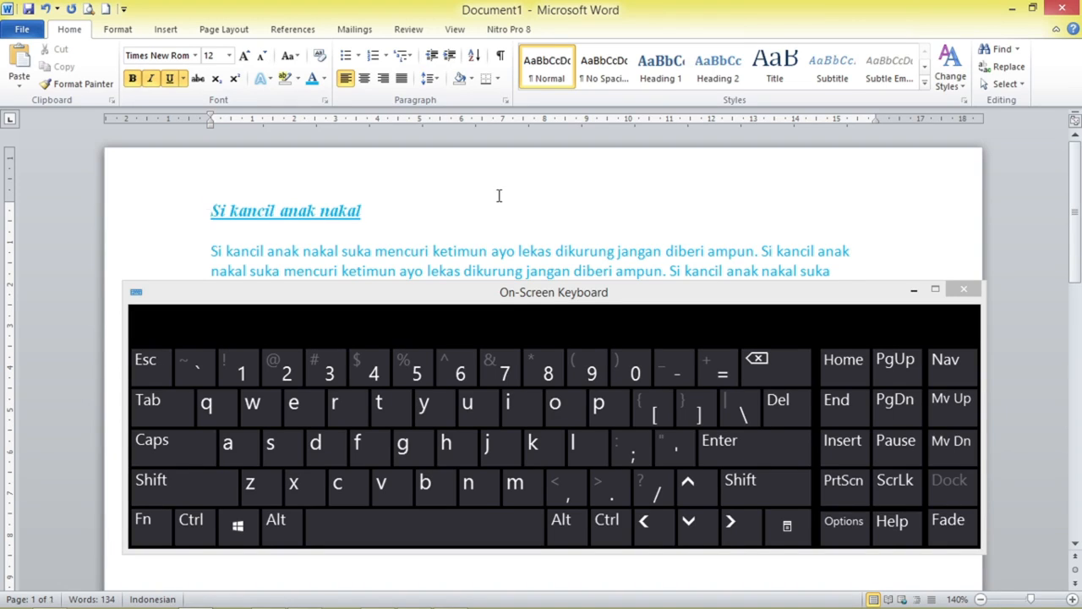
Reselect the title line and remove its bold, italic and underline formatting.
key("shift+Home")
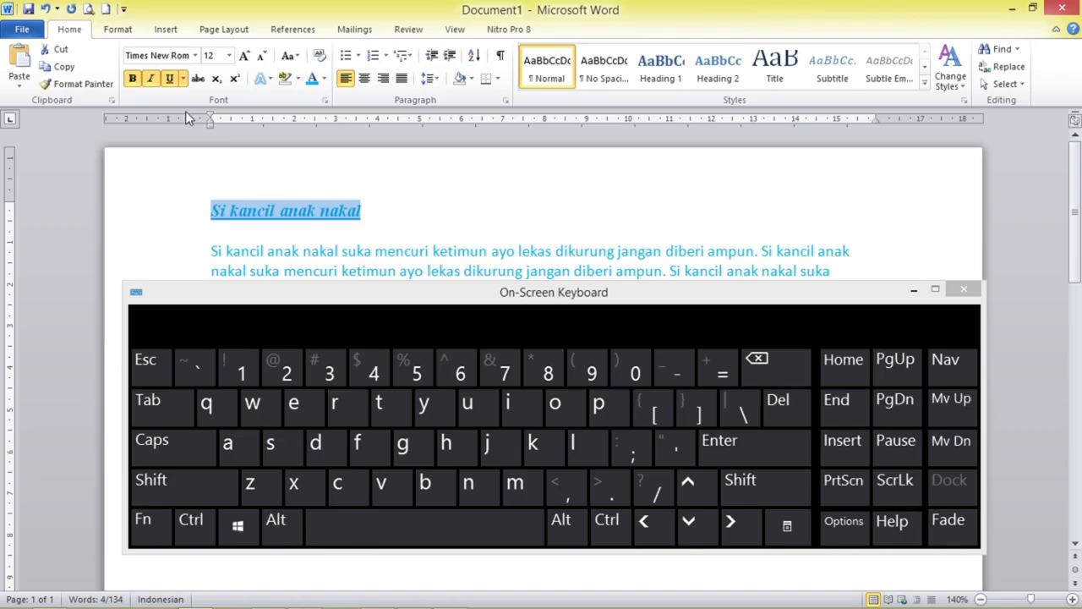
left_click(133, 78)
left_click(132, 79)
left_click(133, 80)
left_click(148, 79)
left_click(169, 79)
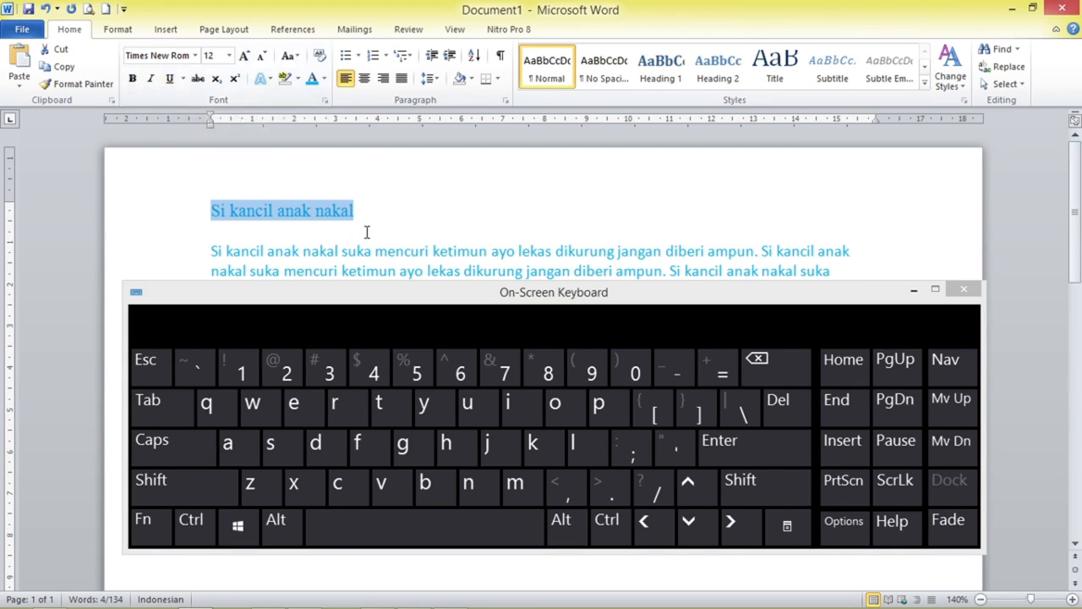
Make the selected title bold, italic and underlined using the formatting shortcuts.
key("ctrl")
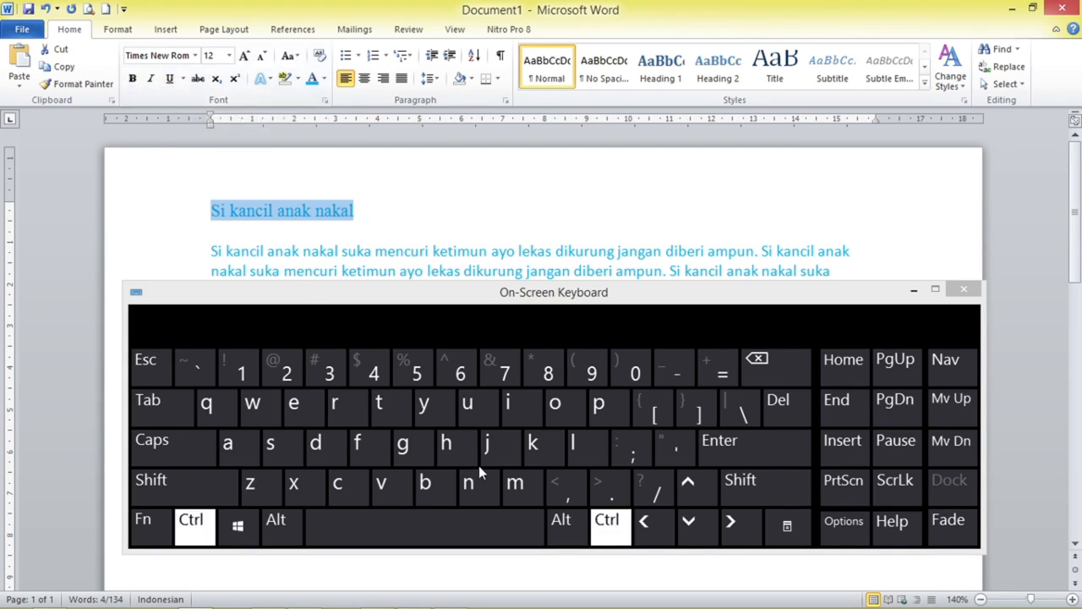
key("ctrl+b")
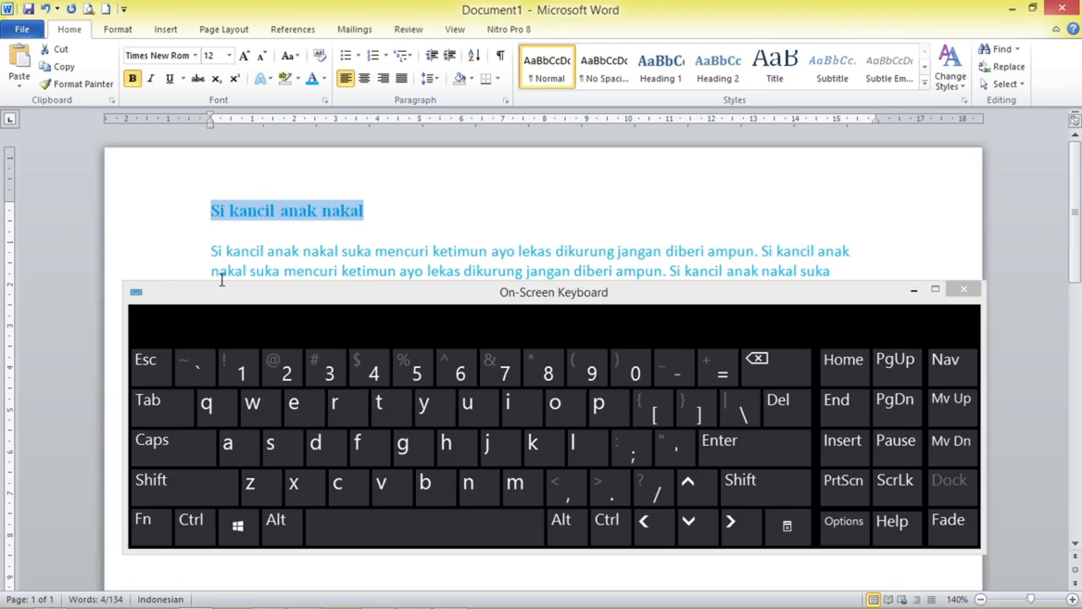
key("ctrl")
key("ctrl+i")
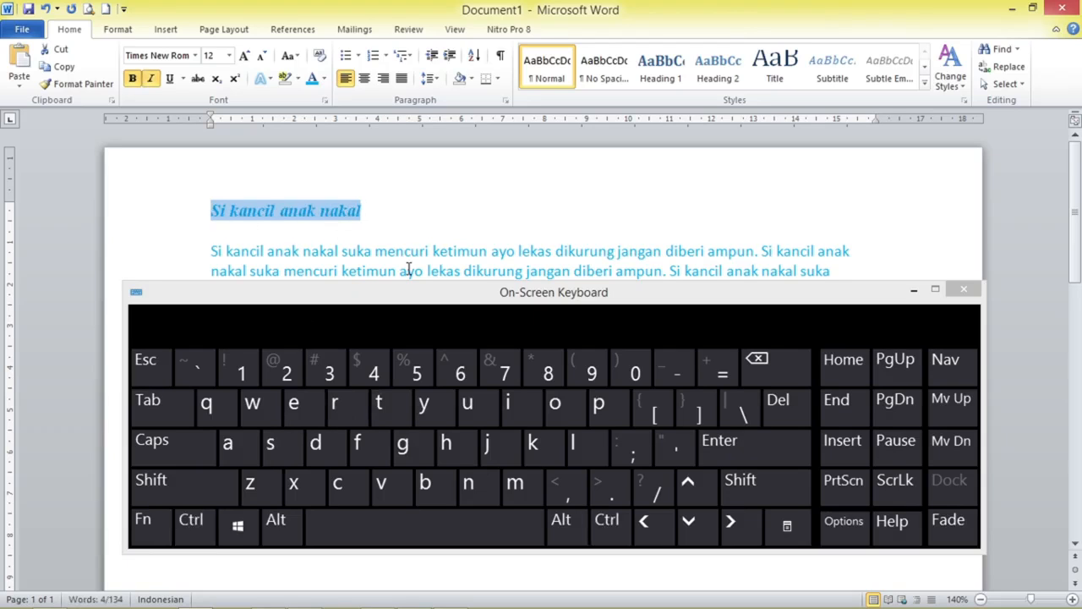
key("ctrl+u")
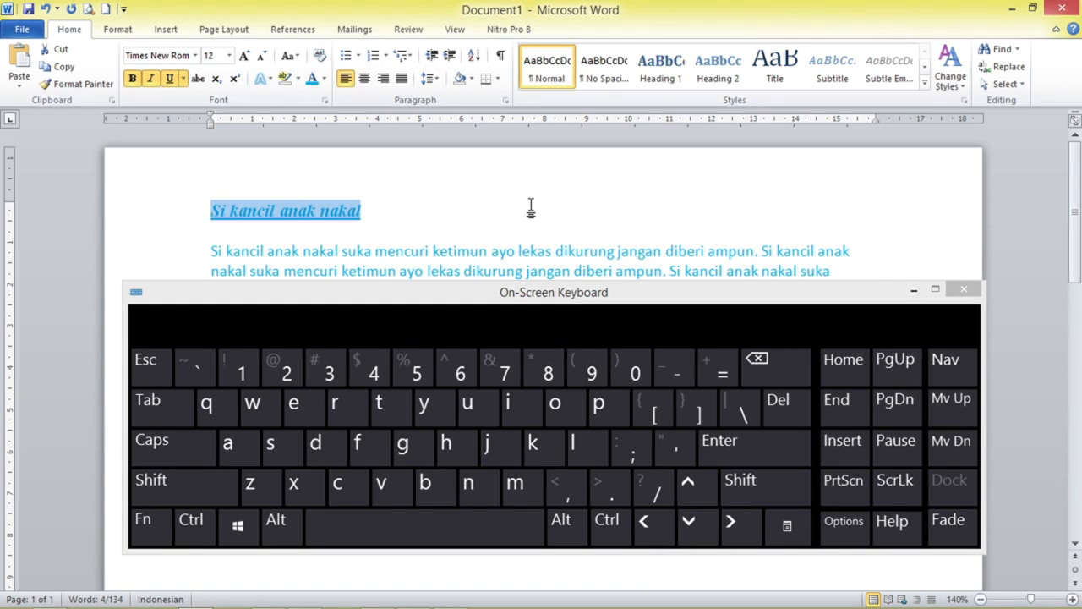
Turn off the title's bold, italic and underline again using the same shortcuts.
key("ctrl+b")
key("ctrl+i")
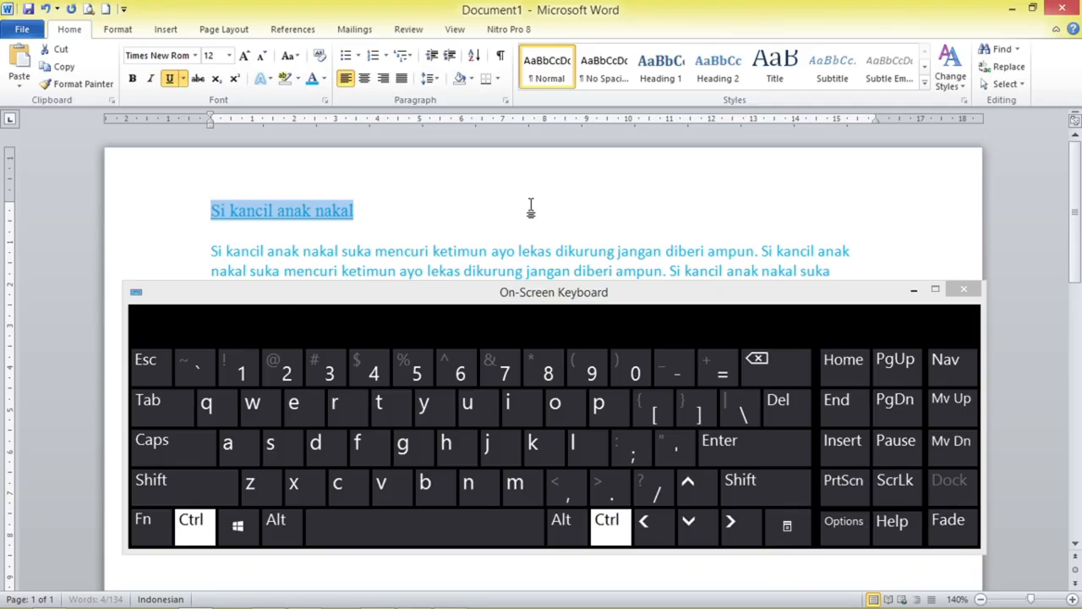
key("ctrl+u")
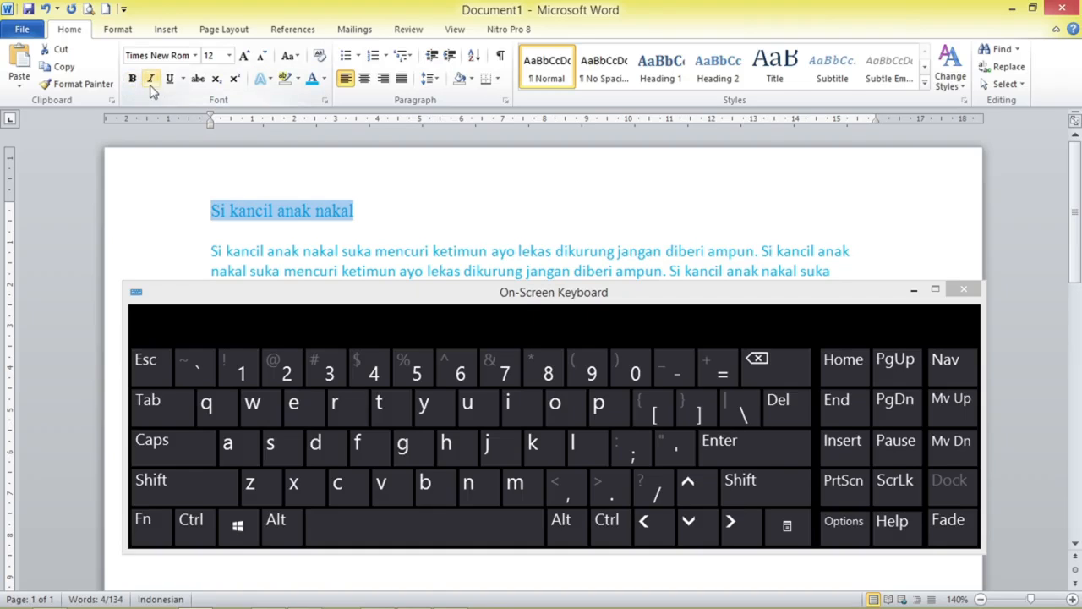
Move the on-screen keyboard down to uncover both paragraphs, extend a selection character by character from the title's start, and clear it.
left_click_drag(537, 296, 541, 485)
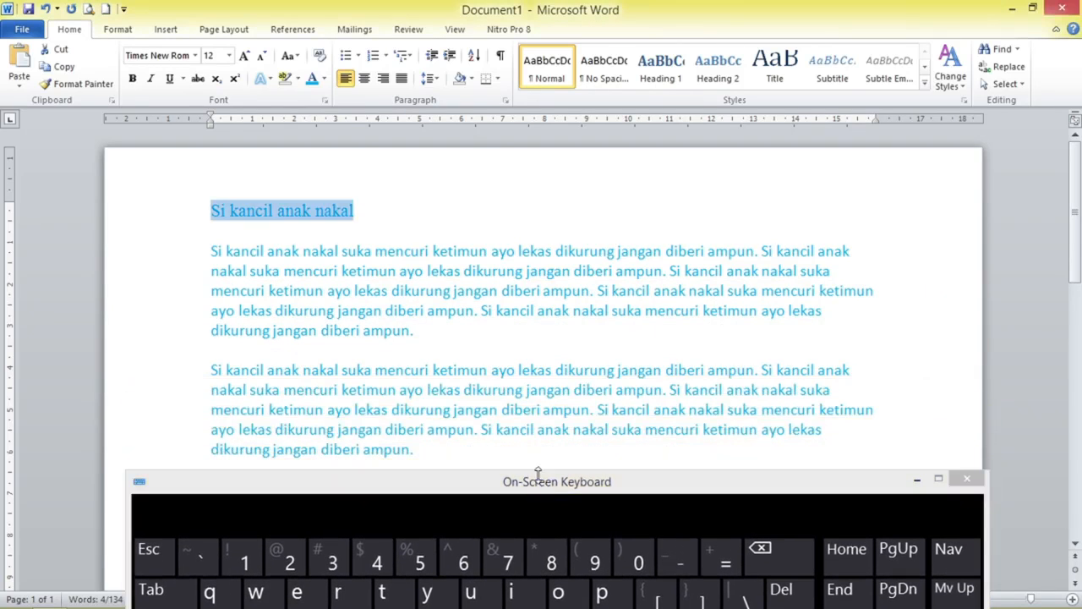
left_click(210, 214)
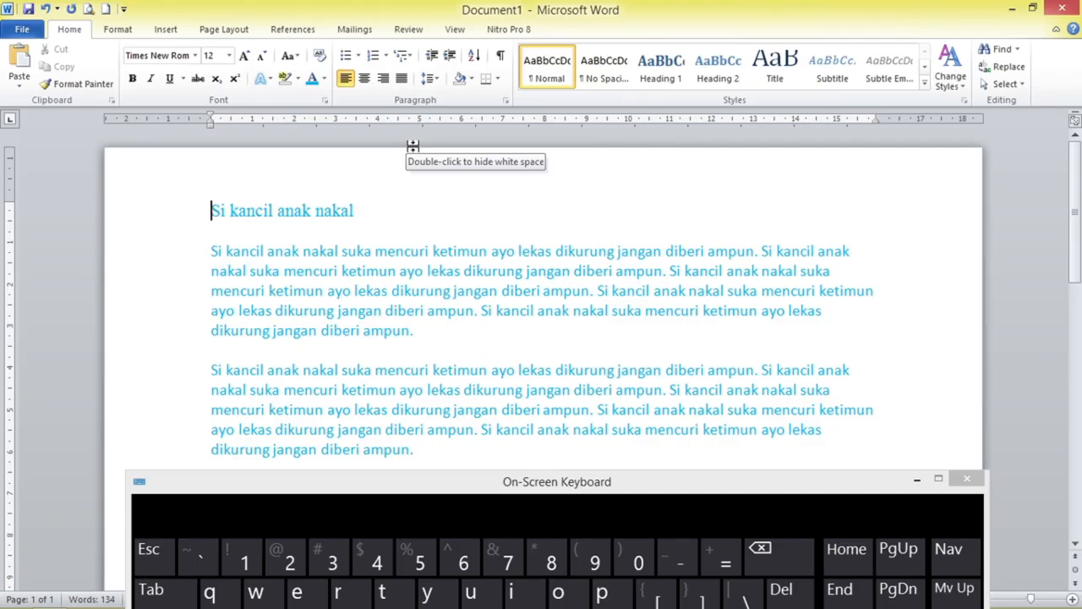
key("shift+Right")
key("shift+Right")
key("shift+Right")
key("shift+Right")
key("shift+Right")
key("shift+Right")
key("shift+Right")
key("shift+Right")
key("shift+Right")
key("shift+Right")
key("shift+Right")
key("shift+Right")
key("shift+Right")
key("shift+Right")
key("shift+Right")
key("shift+Right")
key("shift+Right")
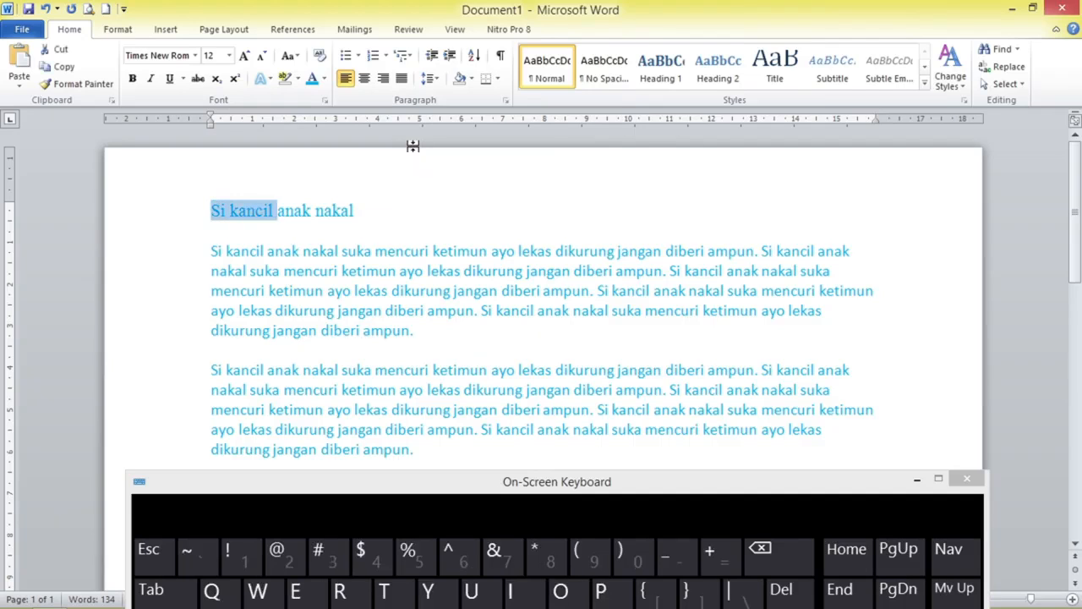
key("Left")
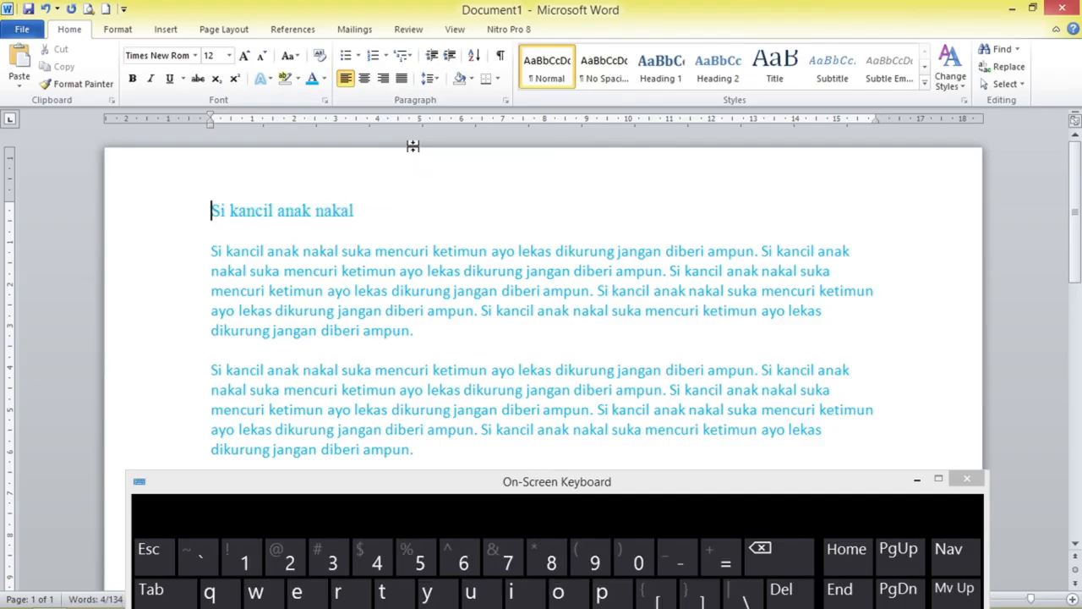
Select the title line from its start, clear it, extend the selection paragraph by paragraph through the second body paragraph, and deselect.
key("shift+Down")
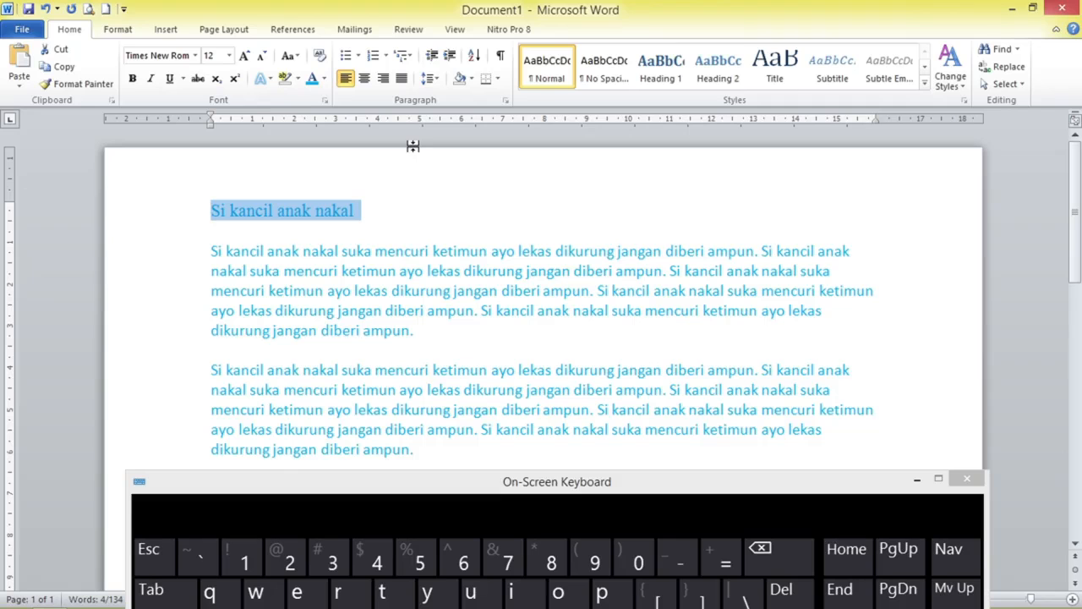
key("Left")
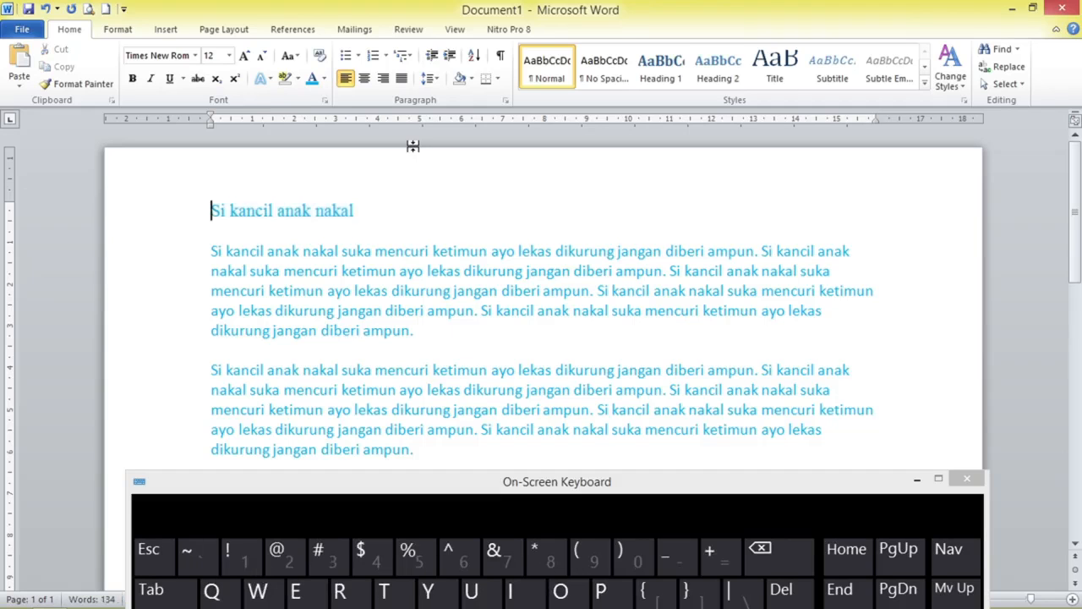
key("ctrl+shift+Down")
key("ctrl+shift+Down")
key("ctrl+shift+Down")
key("ctrl+shift+Down")
key("ctrl+shift+Down")
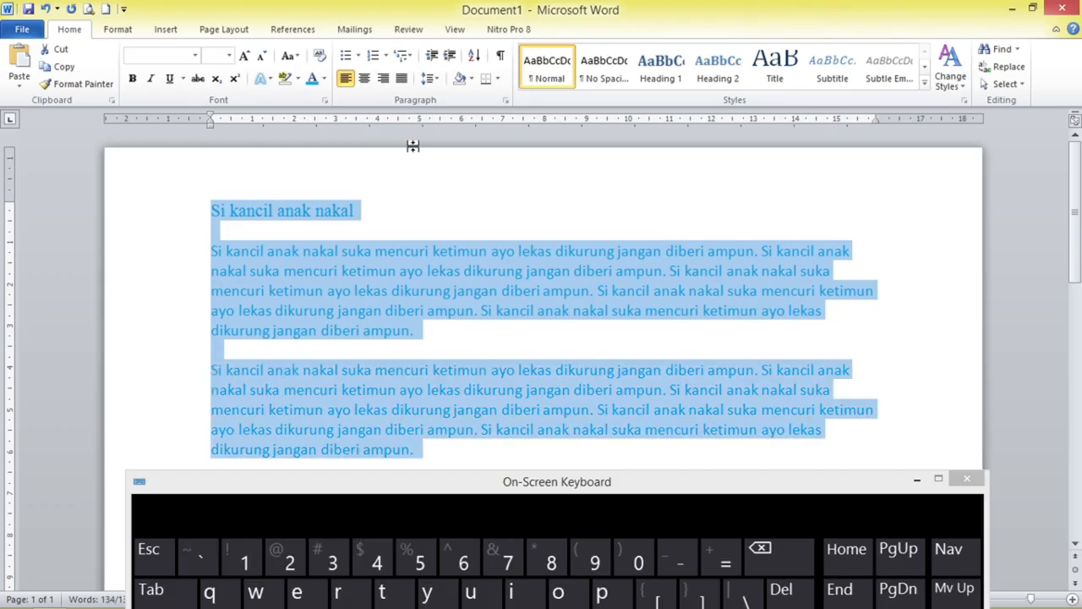
key("Left")
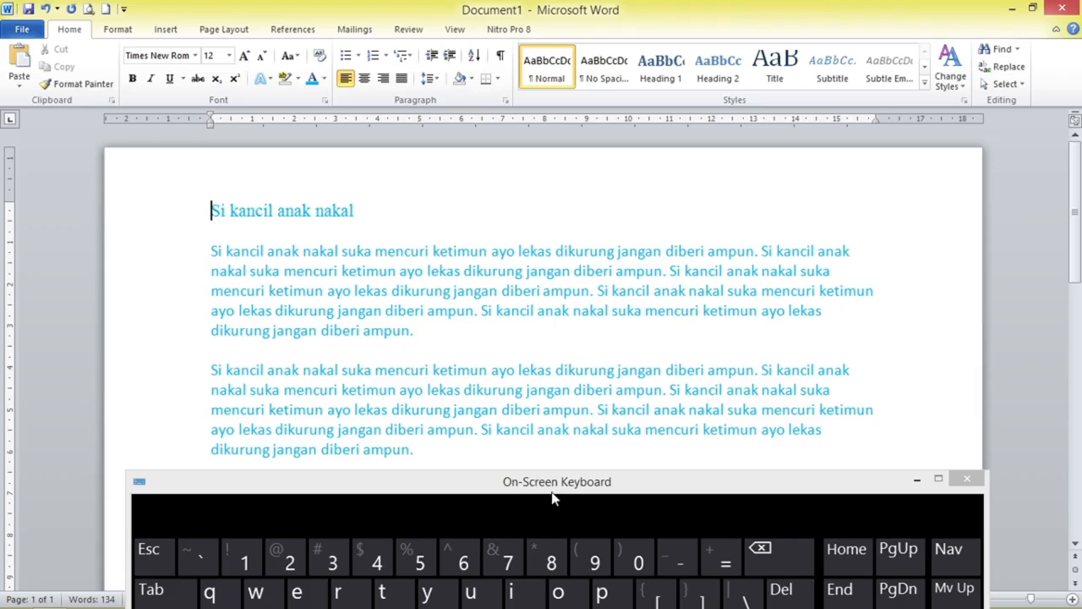
Select the whole document with the on-screen keyboard raised to show all its keys, and lower the keyboard again.
left_click_drag(555, 493, 576, 343)
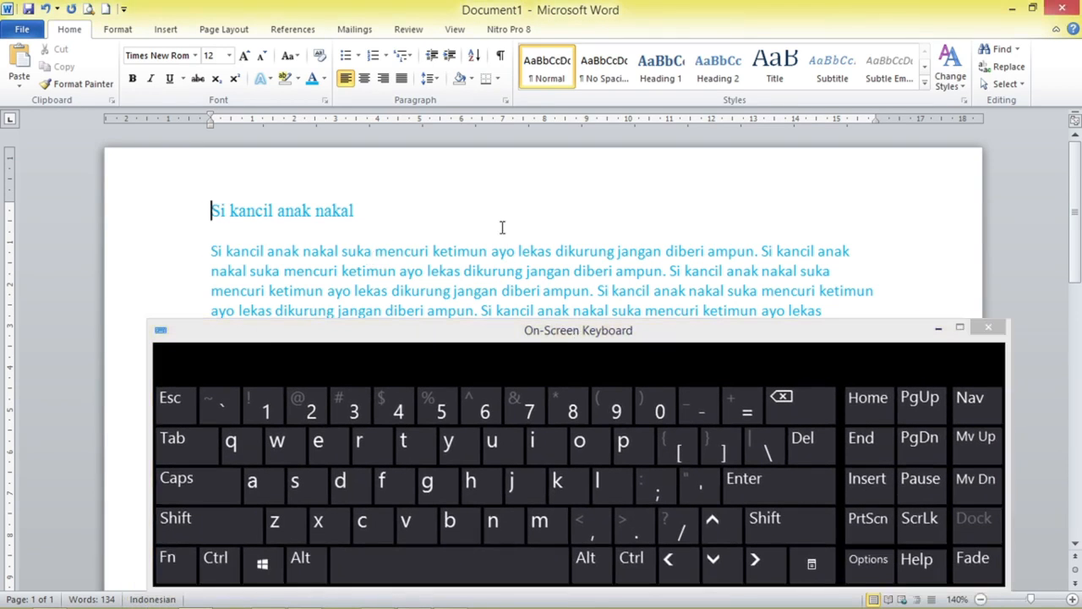
left_click_drag(331, 328, 338, 286)
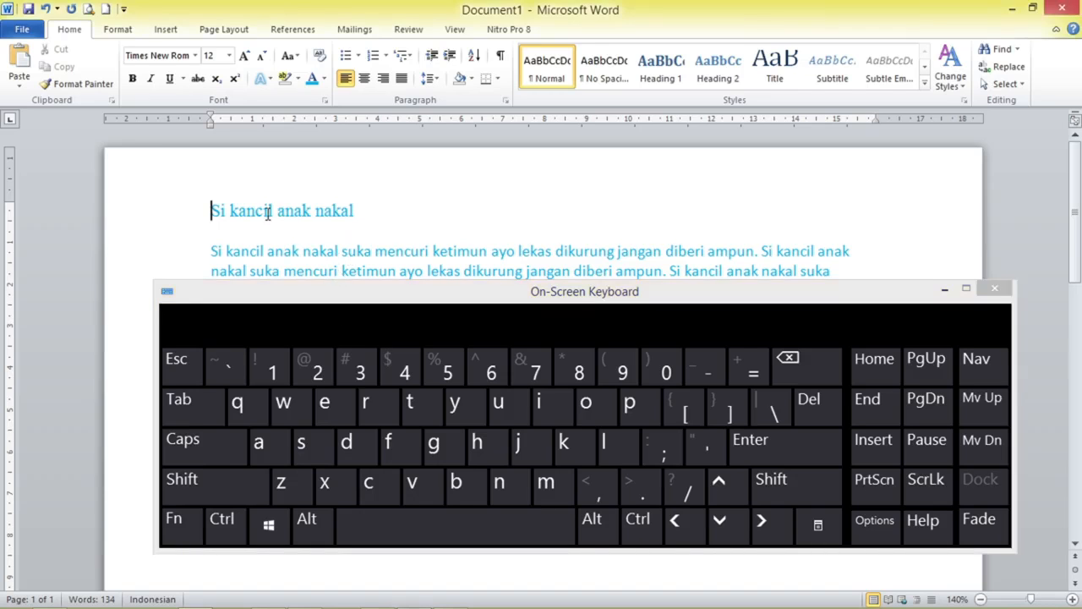
left_click(502, 222)
key("ctrl")
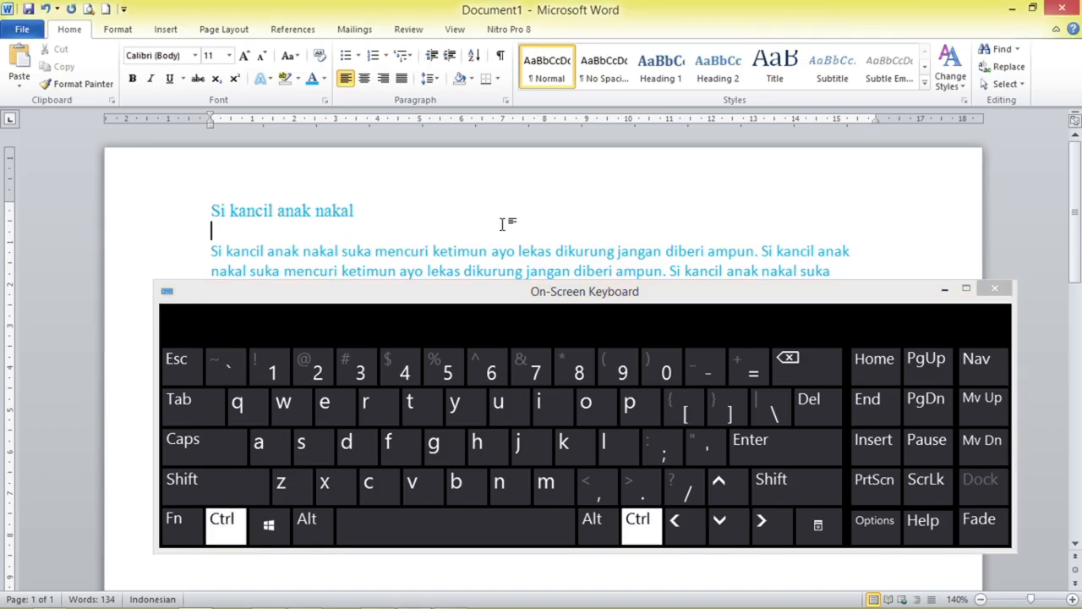
key("ctrl+a")
left_click_drag(499, 292, 546, 447)
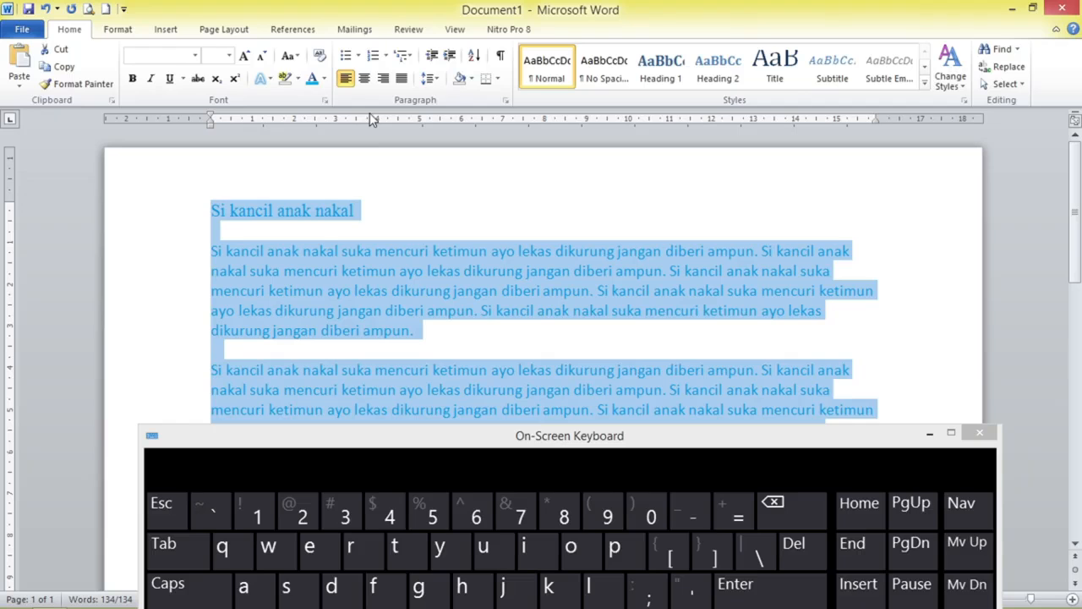
Switch the selected document text to centered and right alignment, ending with justified alignment.
left_click(365, 79)
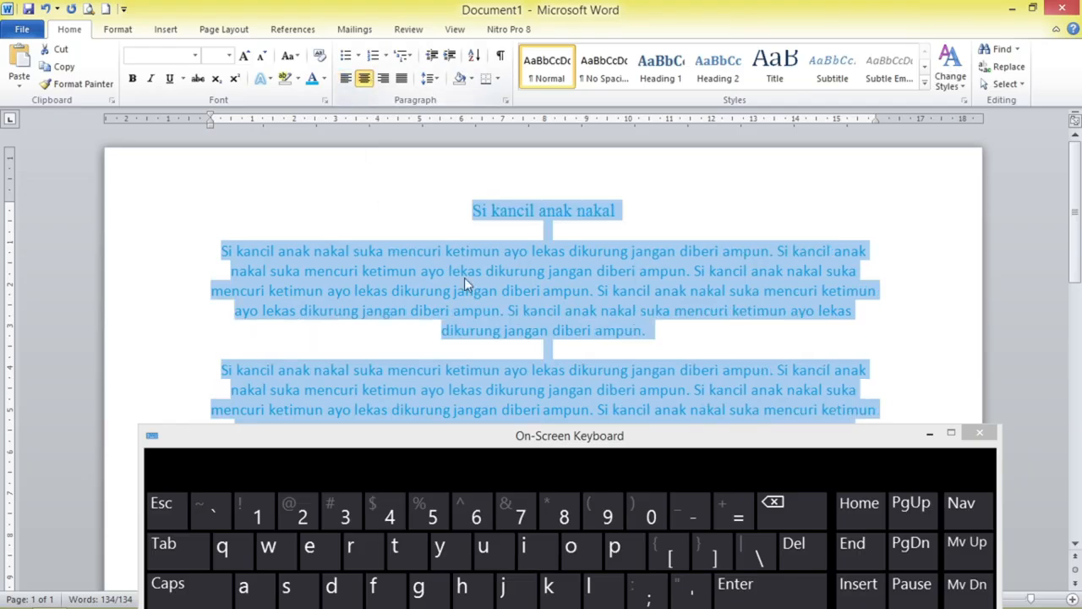
left_click(386, 82)
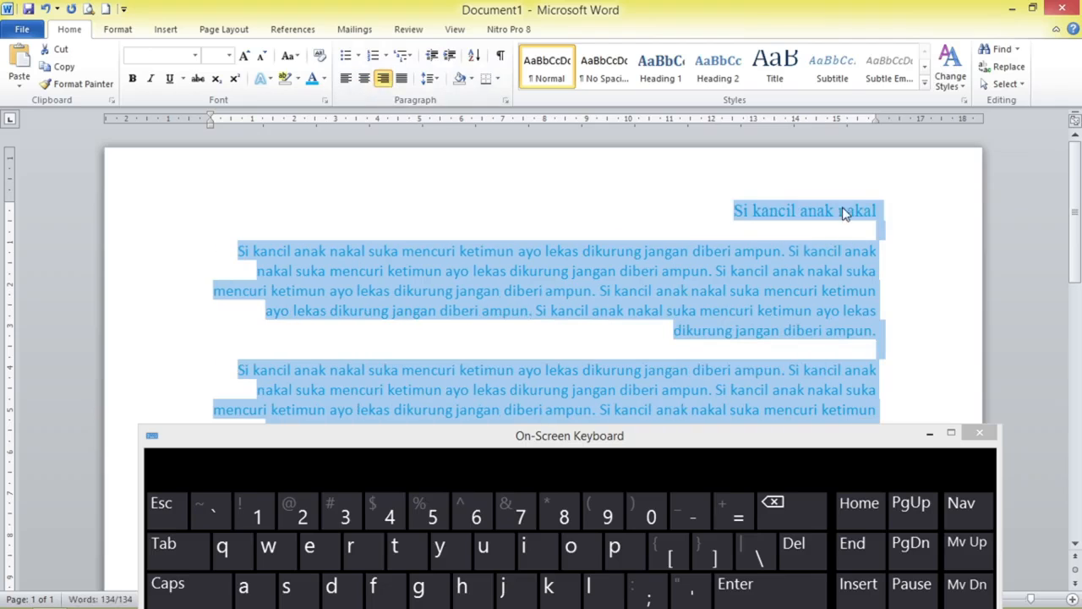
left_click(402, 79)
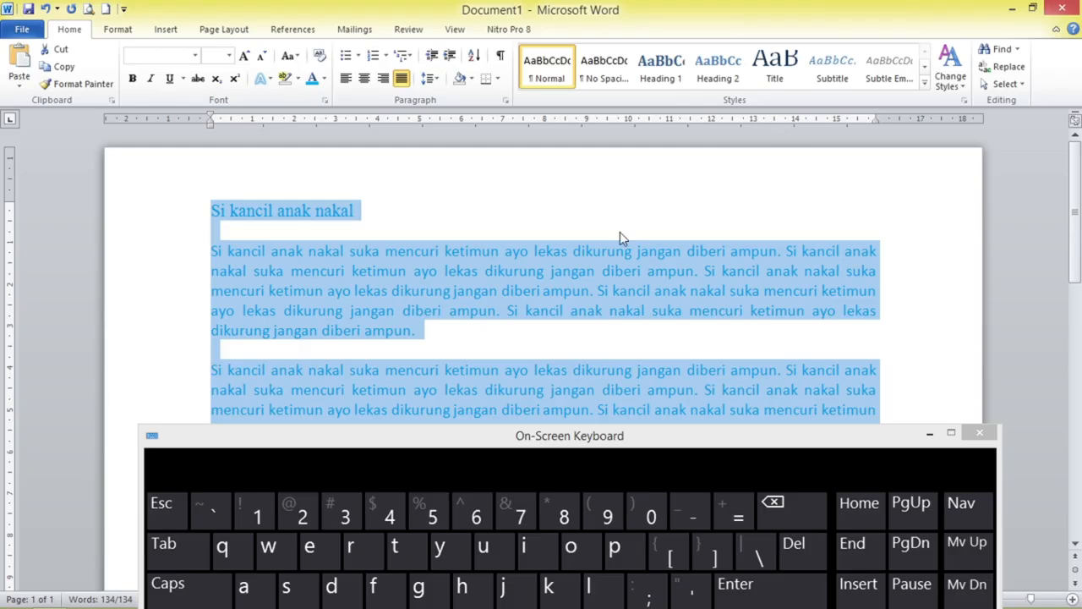
Raise the on-screen keyboard, reselect the whole document, and center its text before justifying it again.
left_click_drag(574, 436, 571, 332)
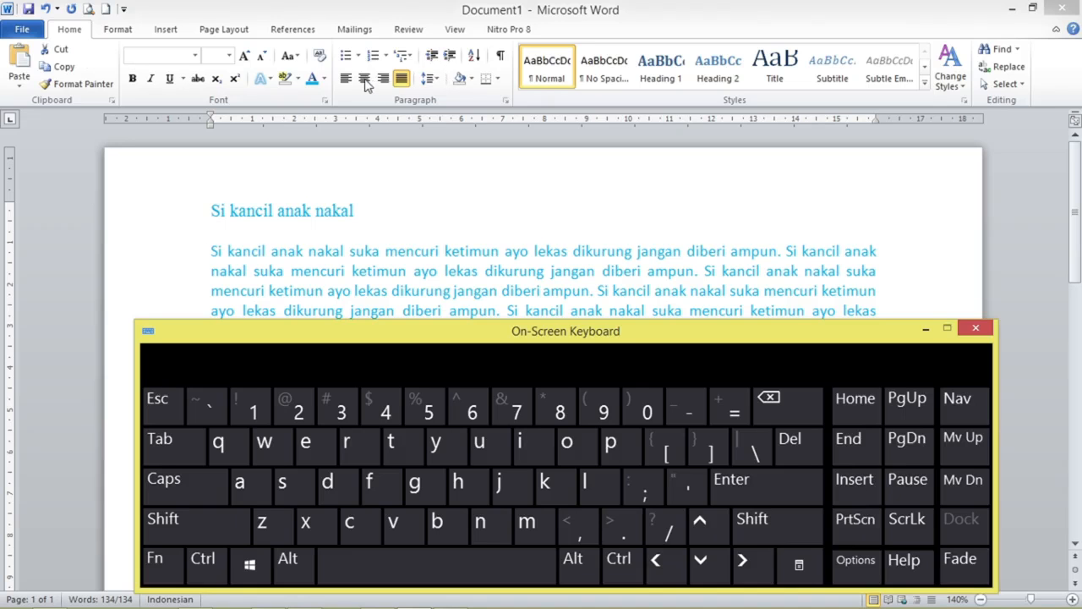
left_click(394, 217)
key("ctrl+a")
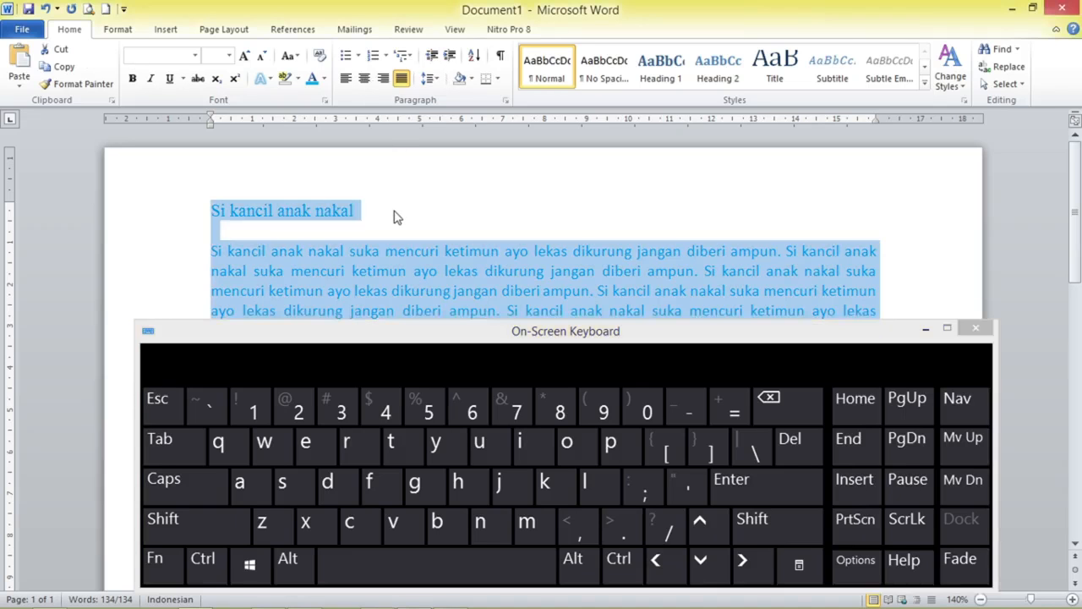
key("ctrl+e")
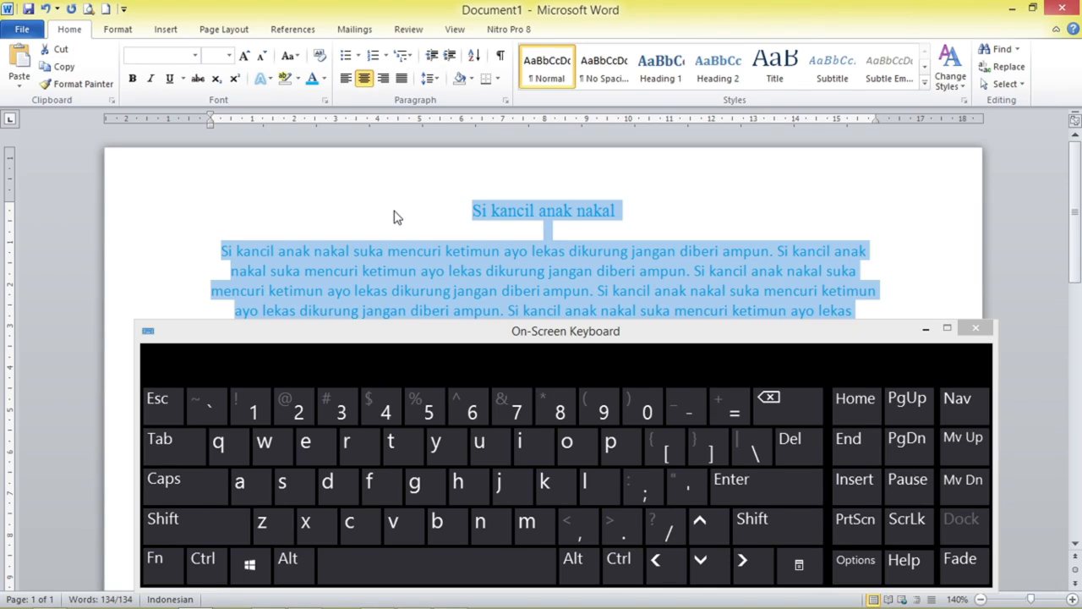
left_click(404, 79)
Use the alignment shortcuts to set the selected text to left, center, right and finally justified.
key("ctrl+l")
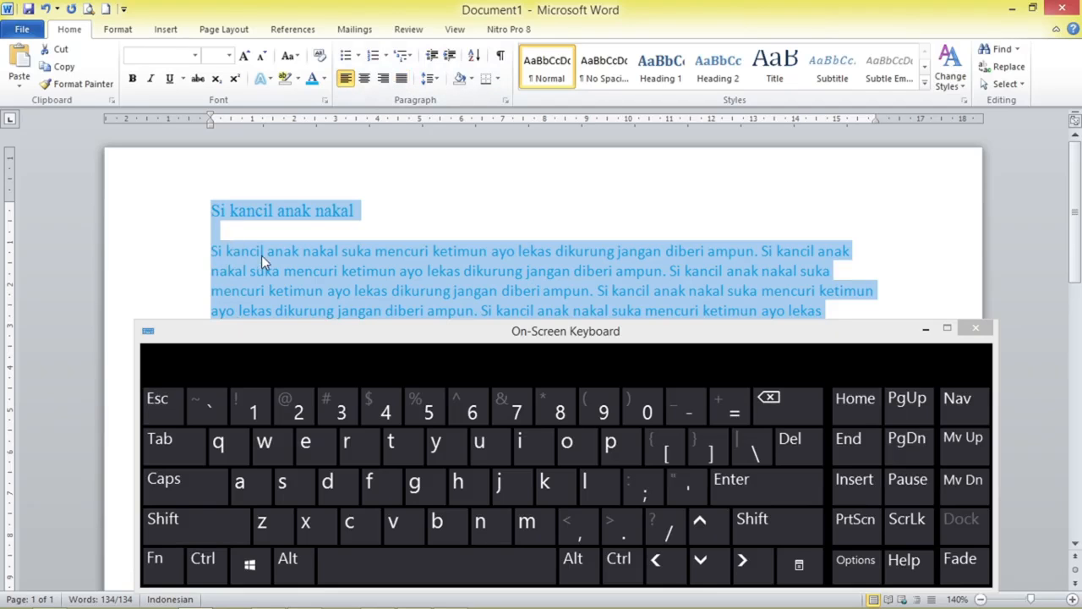
key("ctrl+e")
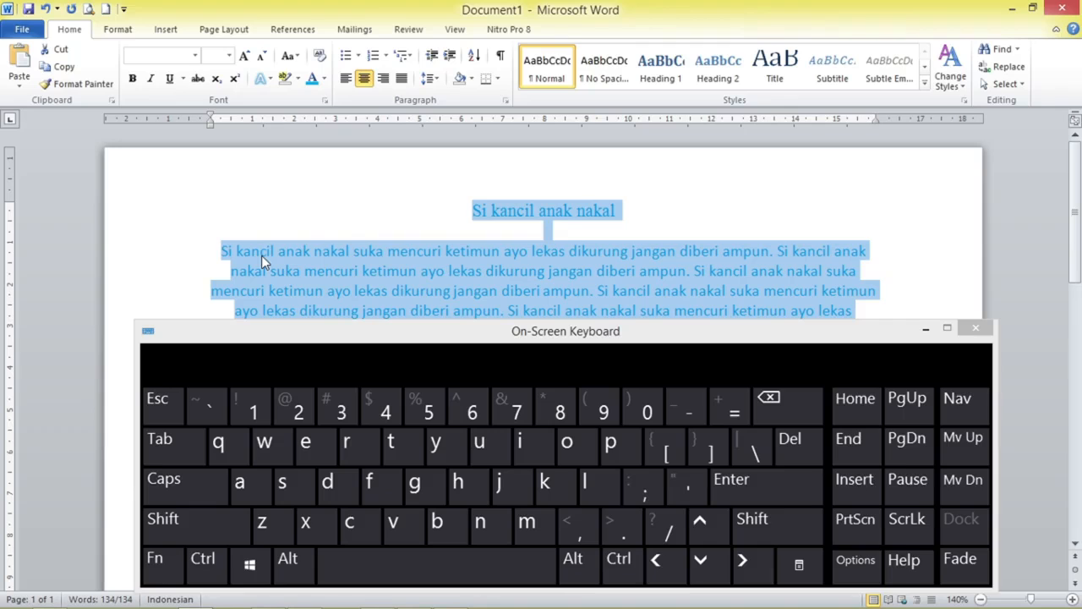
key("ctrl+r")
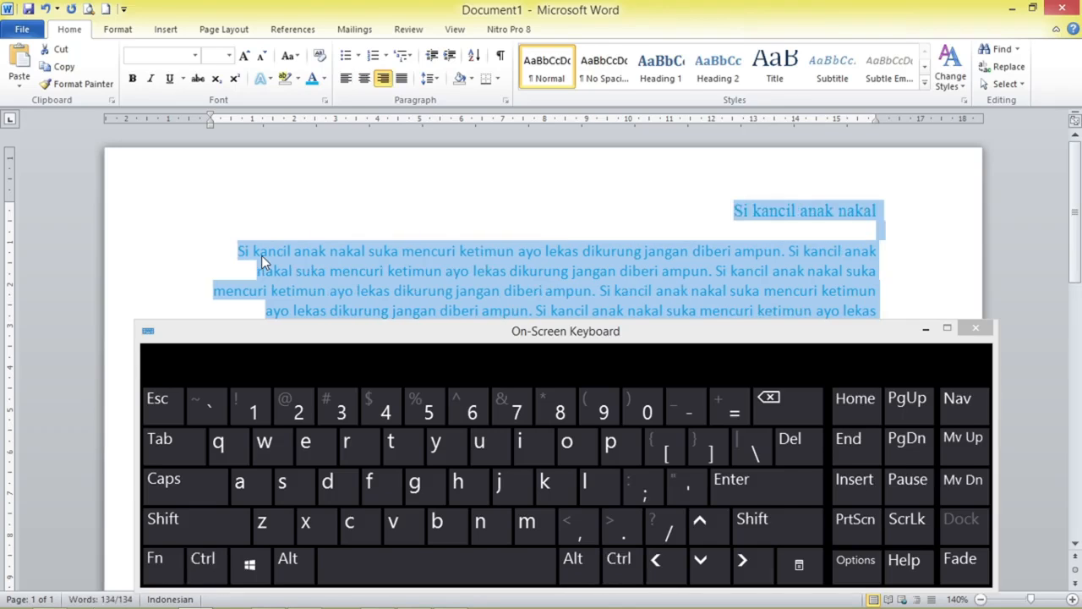
key("ctrl+j")
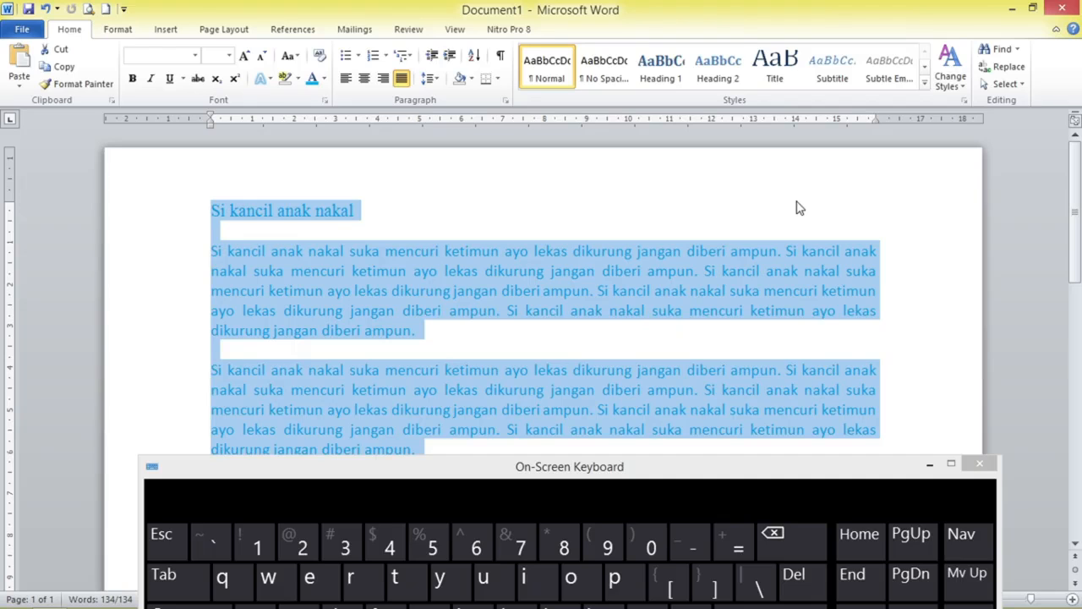